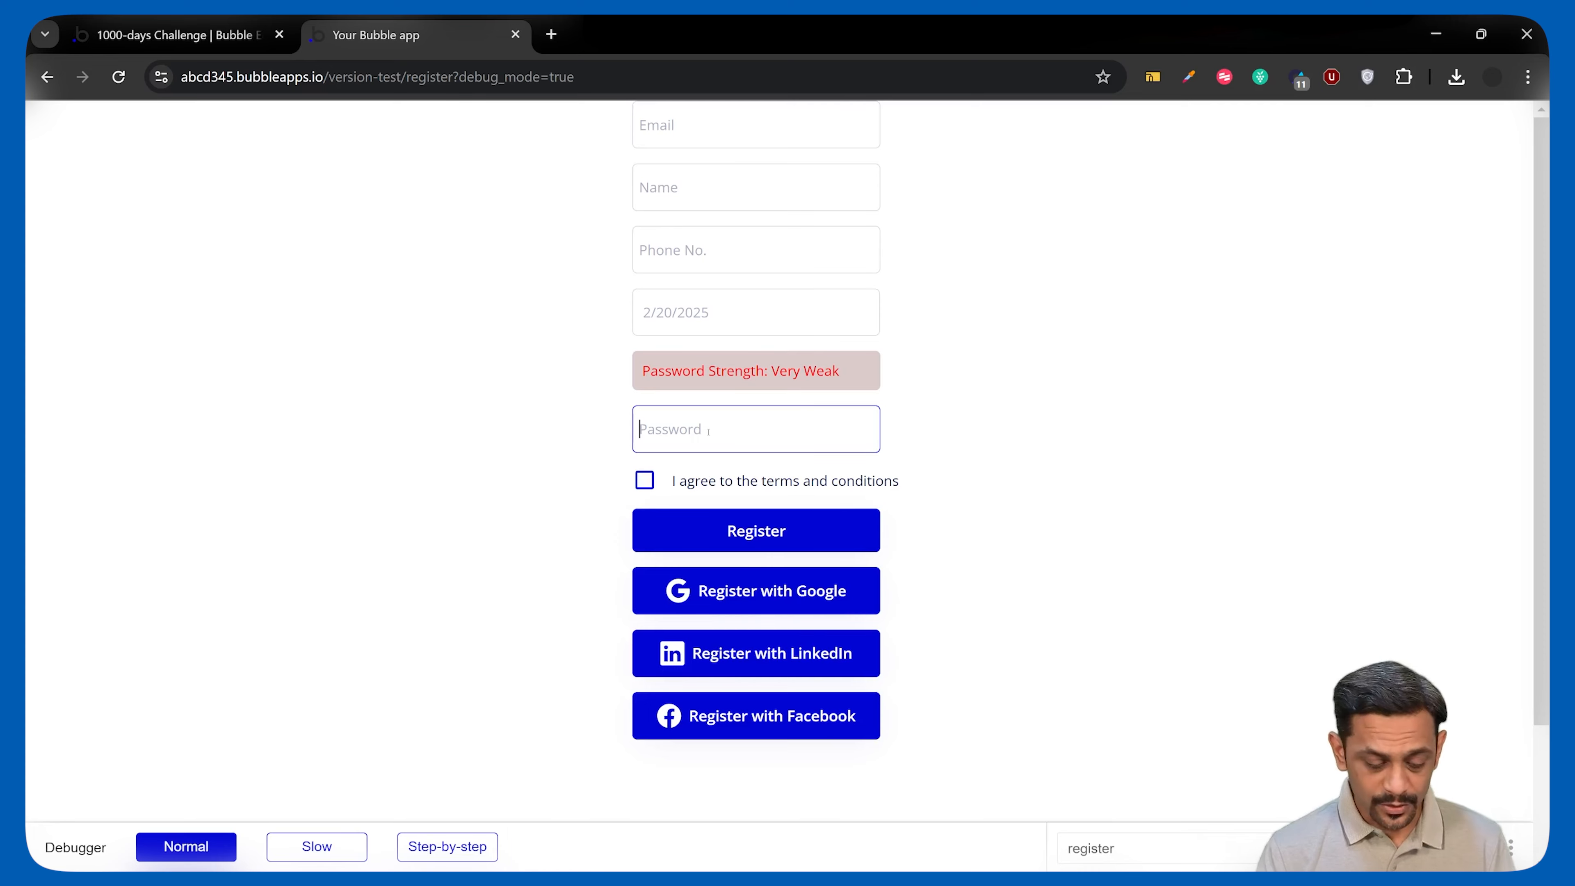
# Try a password, clear it, and retype a longer one until strength reads Very Strong, then return to the editor.
pyautogui.write('••••••••••••••••••••••••••••••••••••••••••')
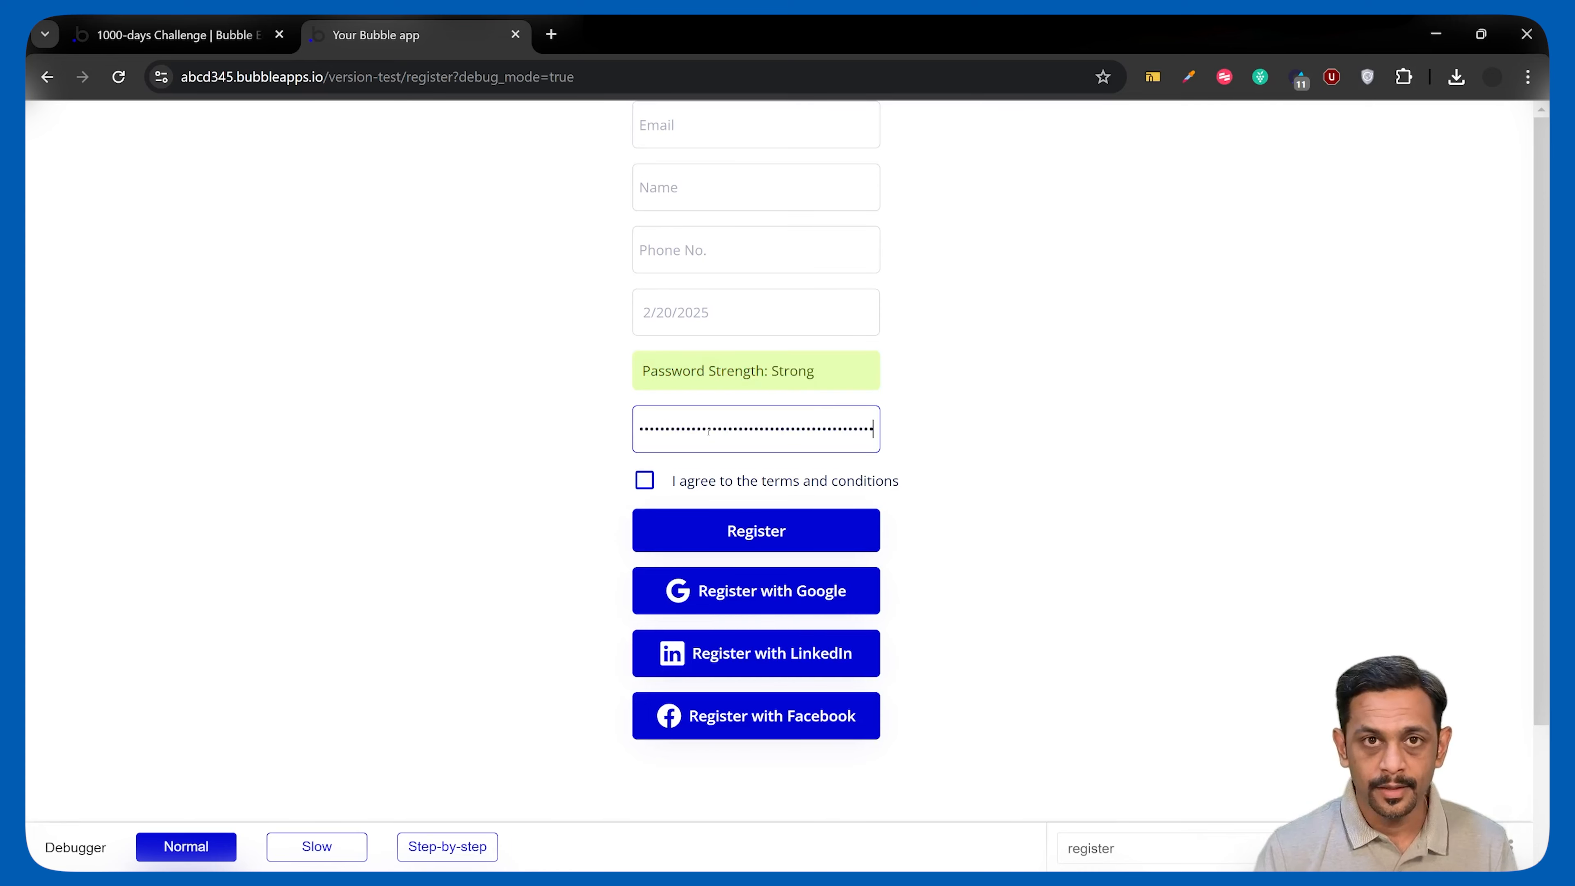
pyautogui.hotkey('ctrl', 'a')
pyautogui.press('BackSpace')
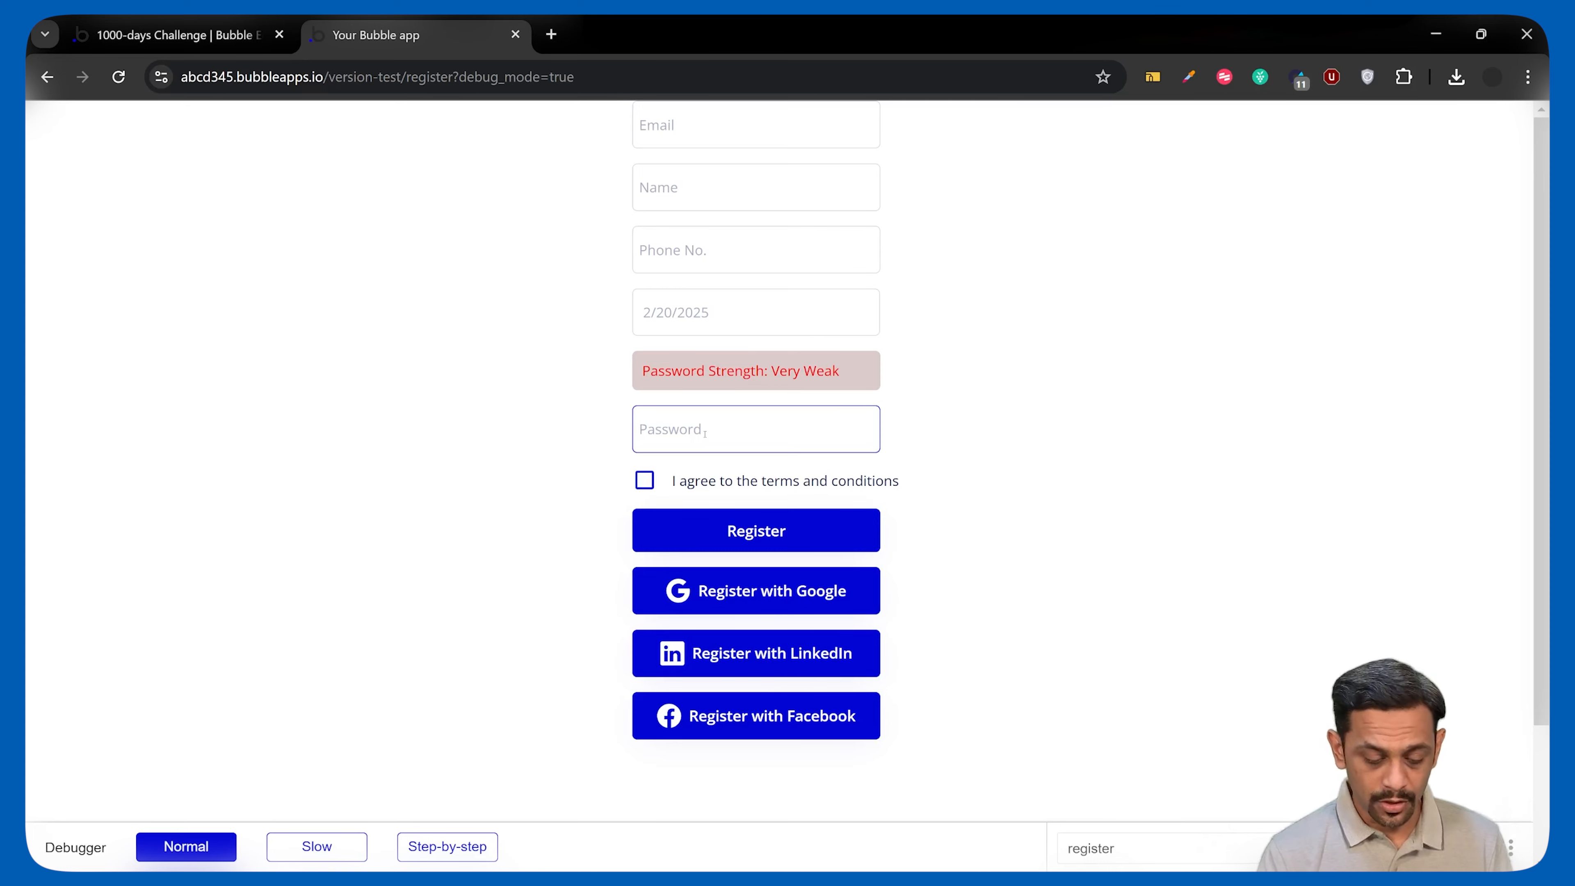
pyautogui.write('••••••••••••••••••••••••')
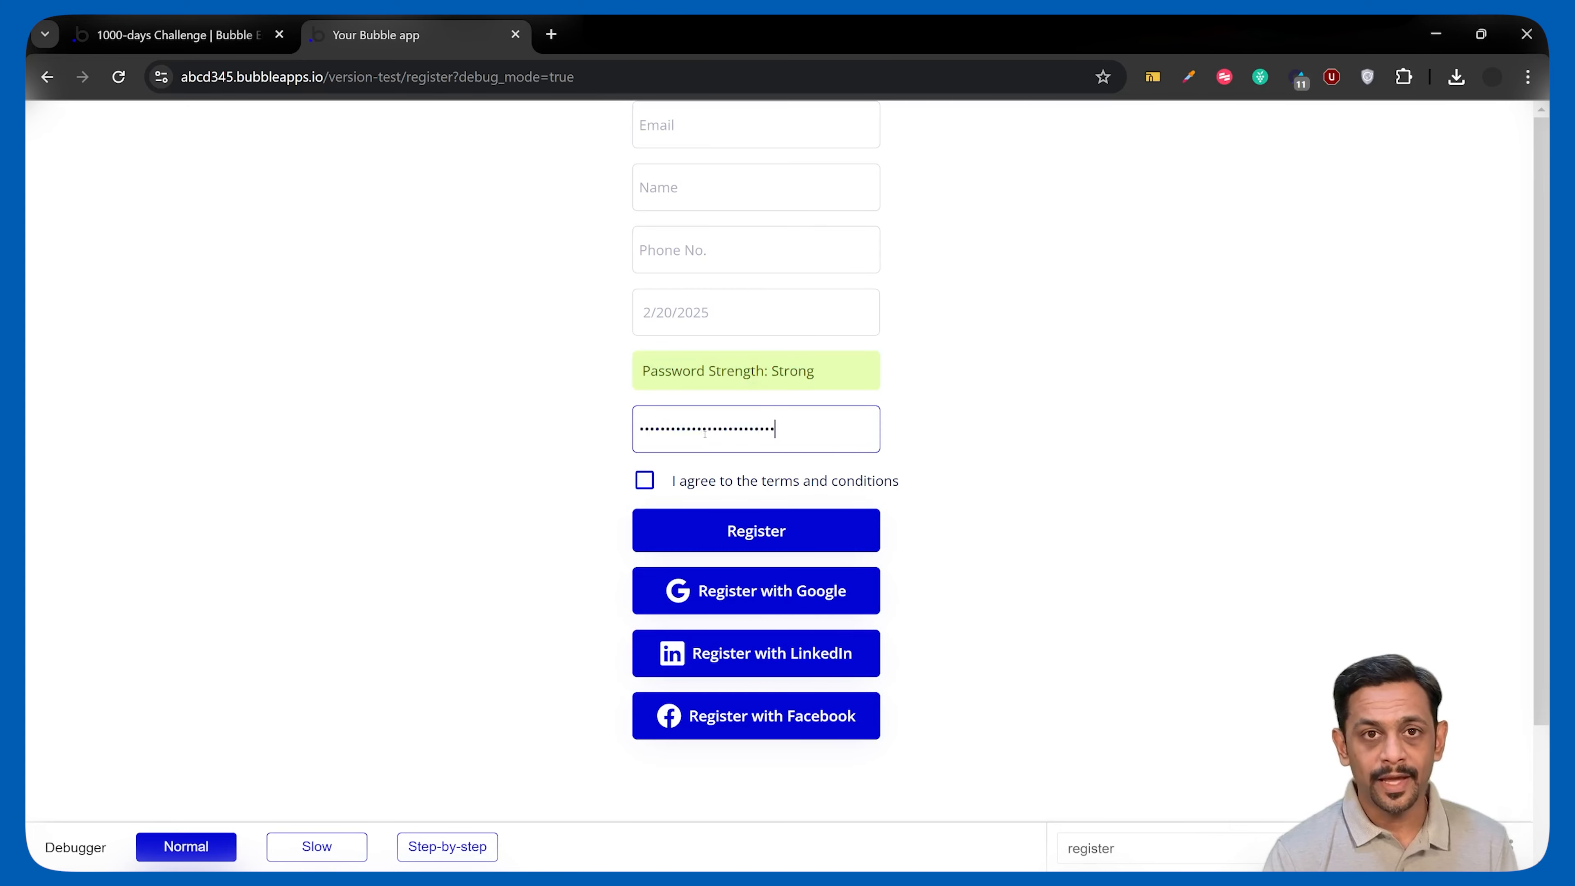
pyautogui.write('•••••••••')
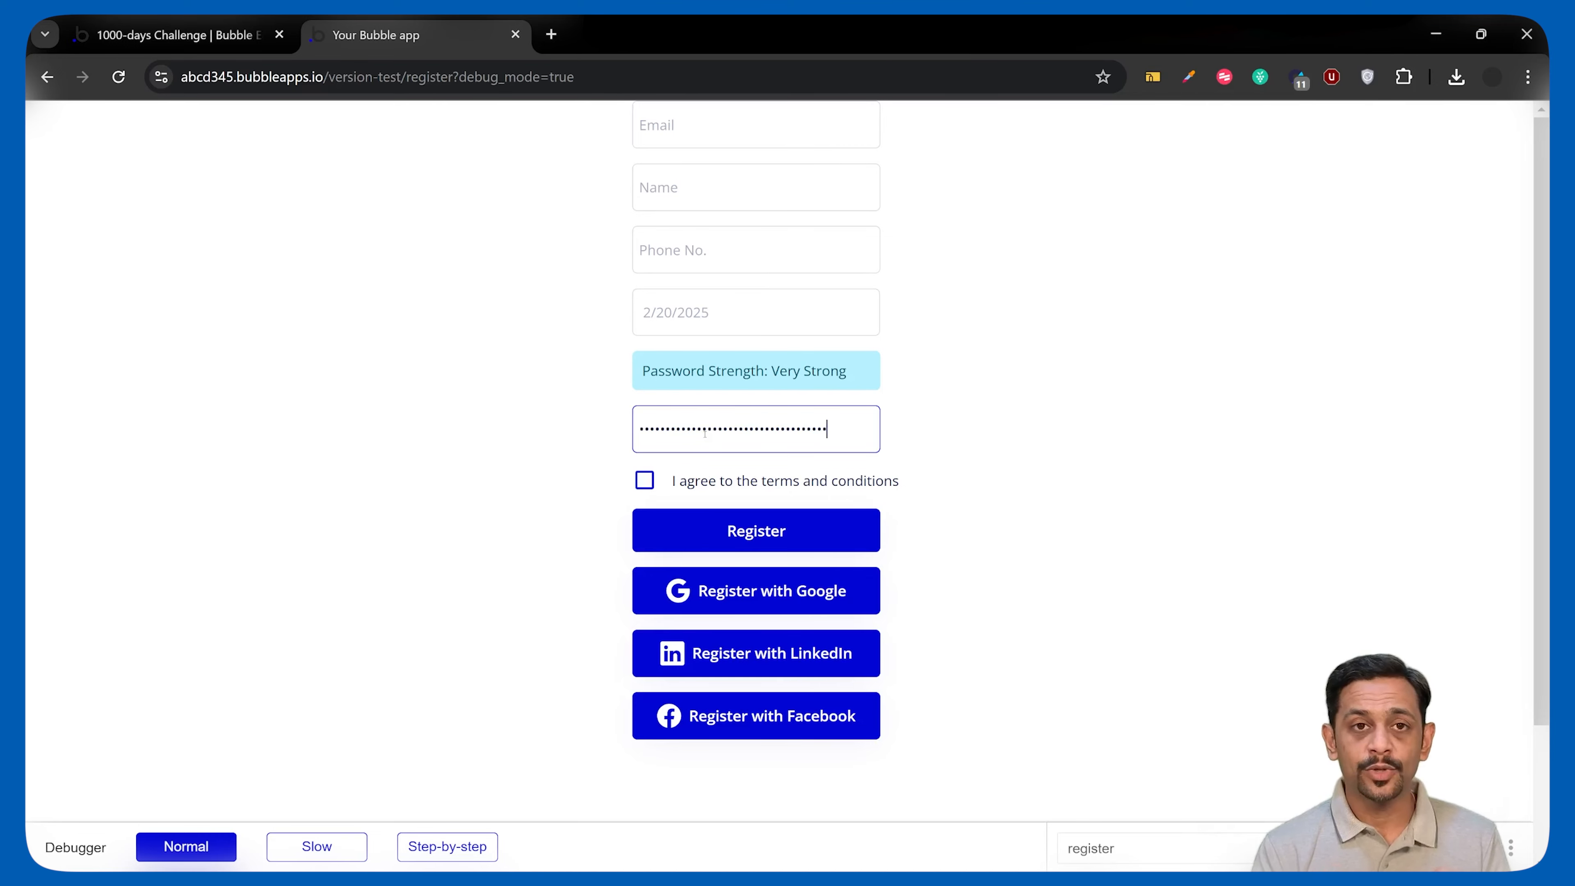
pyautogui.click(174, 35)
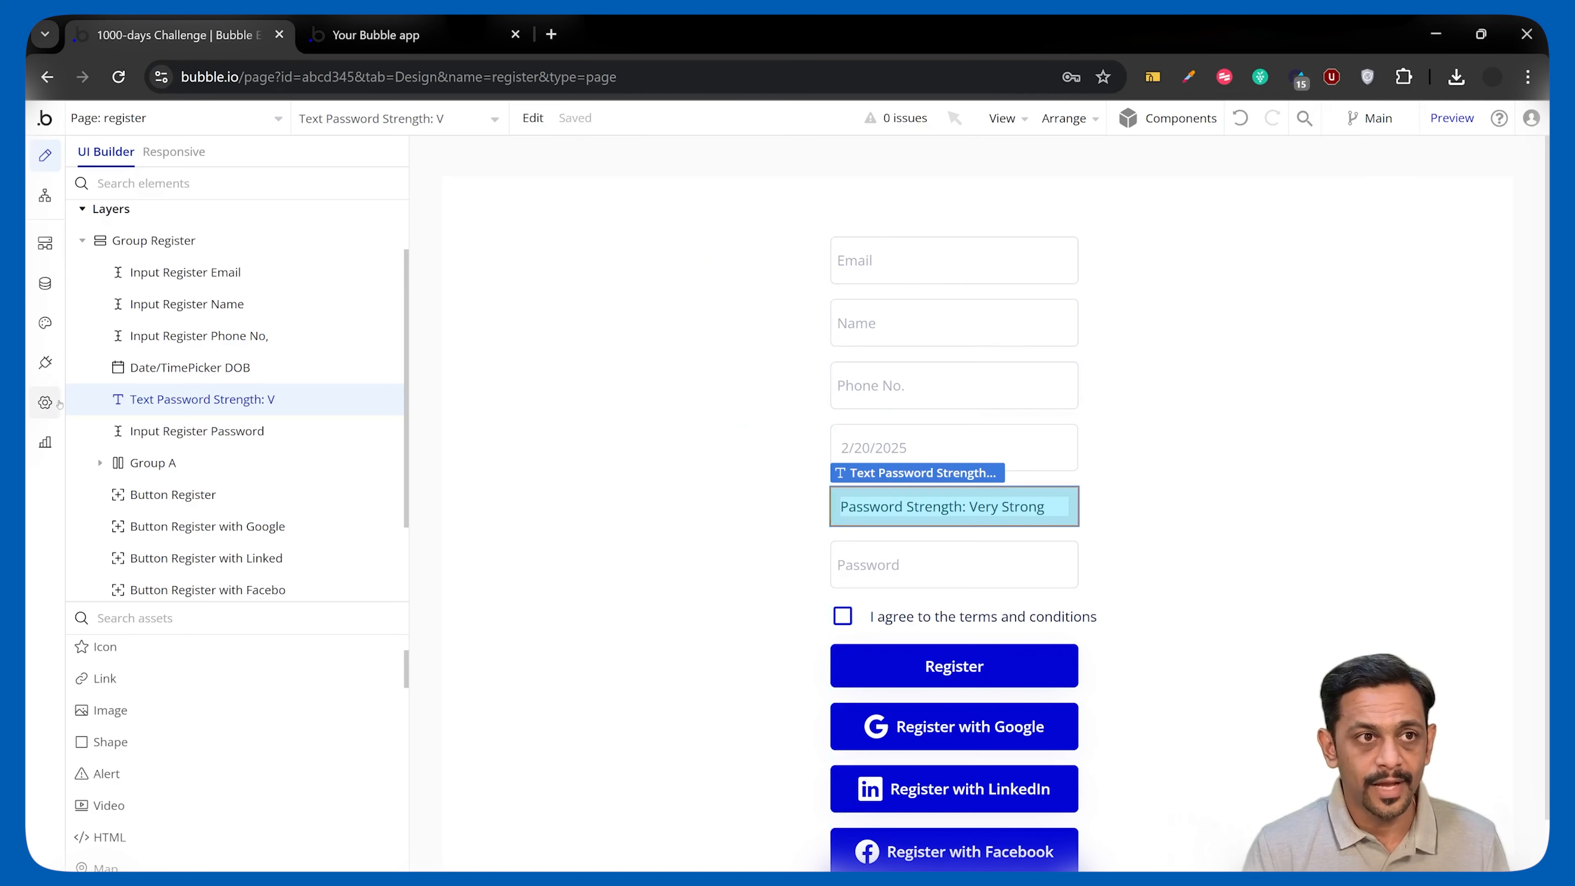
# In Settings > General, define a password policy: minimum length 8, plus number, capital letter and non-alphanumeric character required.
pyautogui.click(45, 402)
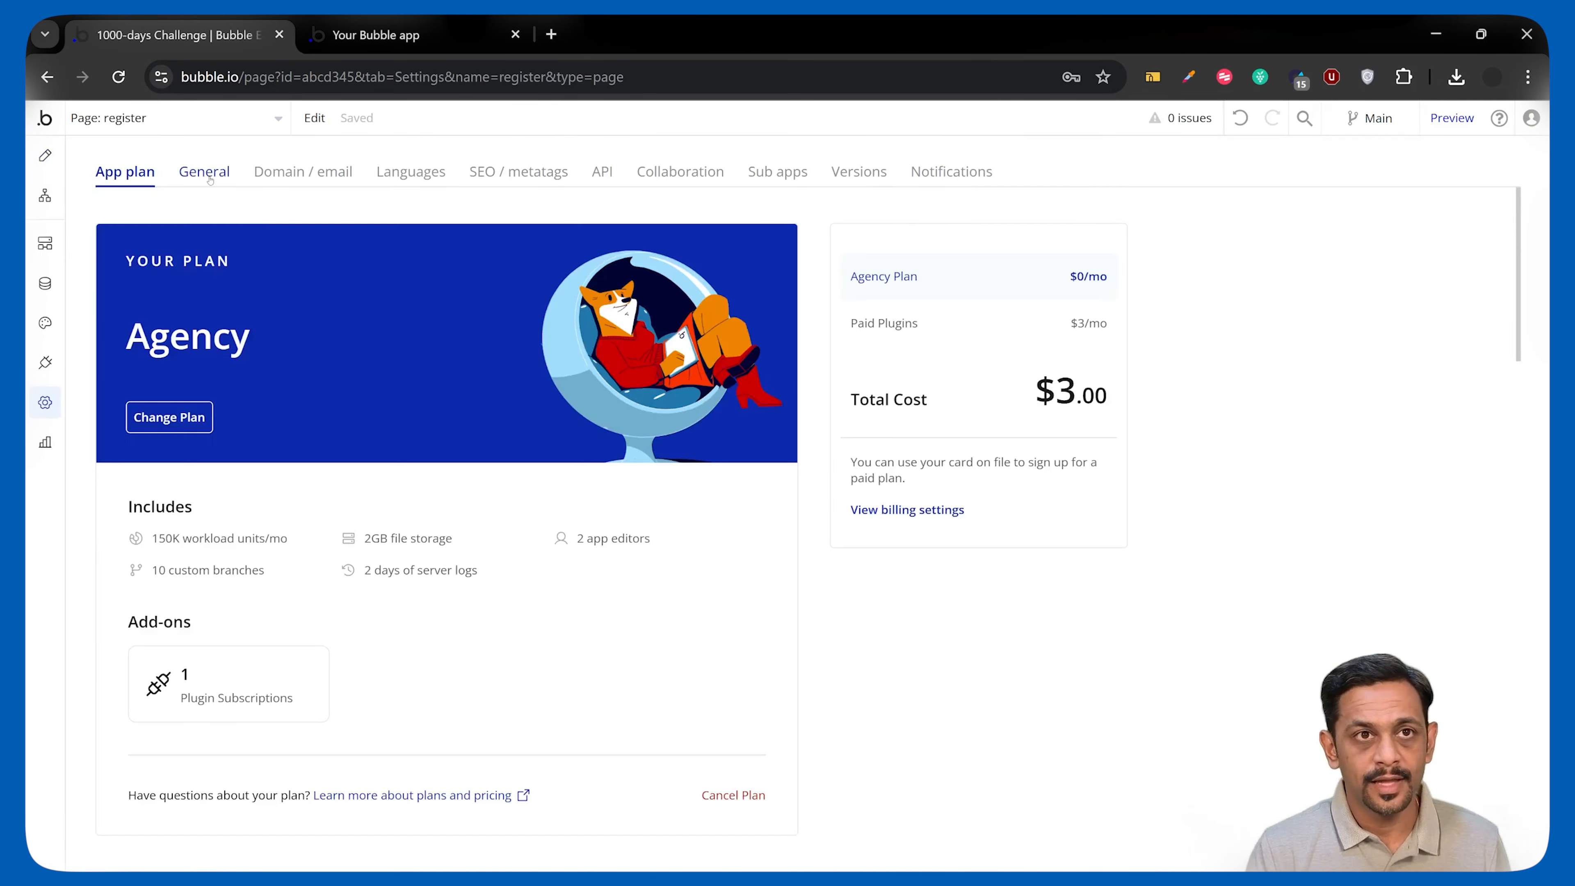
pyautogui.click(210, 177)
pyautogui.scroll(-1, 117, 433)
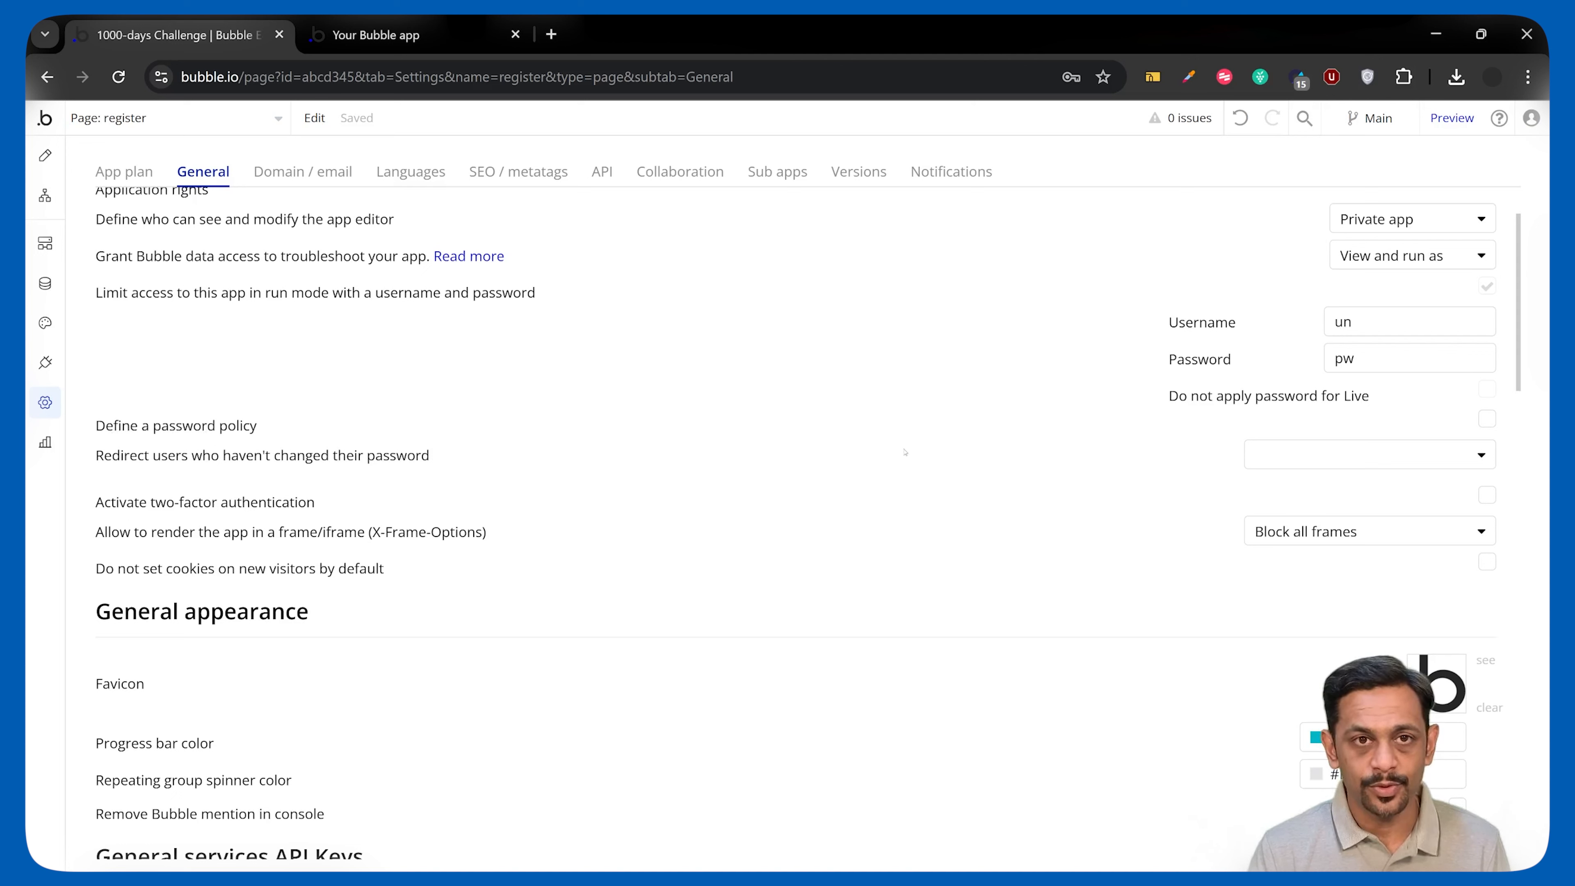
pyautogui.click(1488, 420)
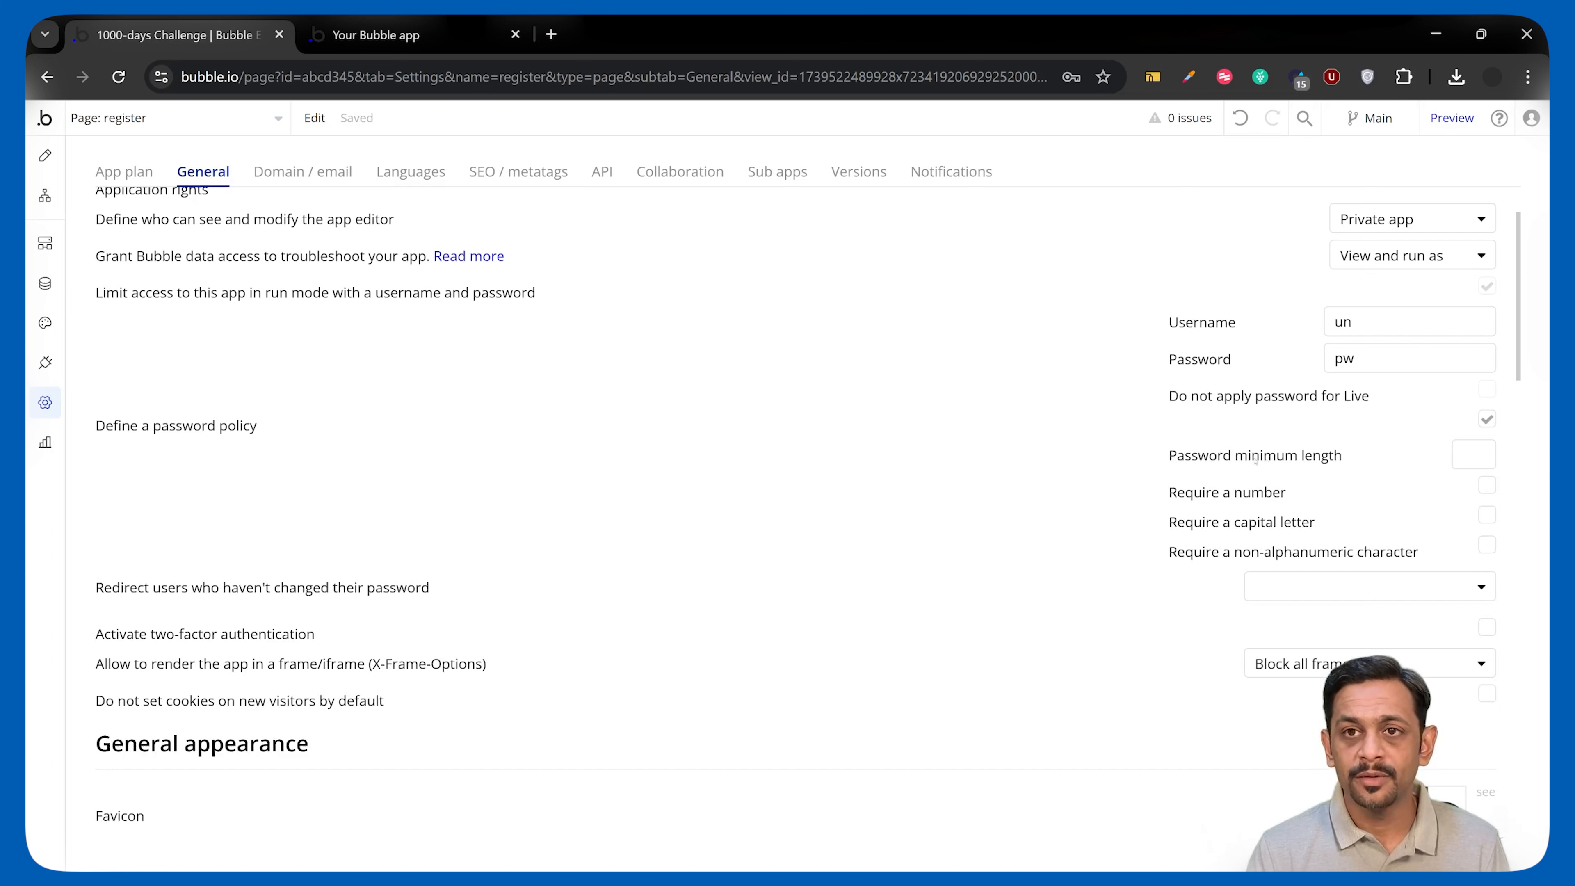
pyautogui.click(1471, 453)
pyautogui.write('8')
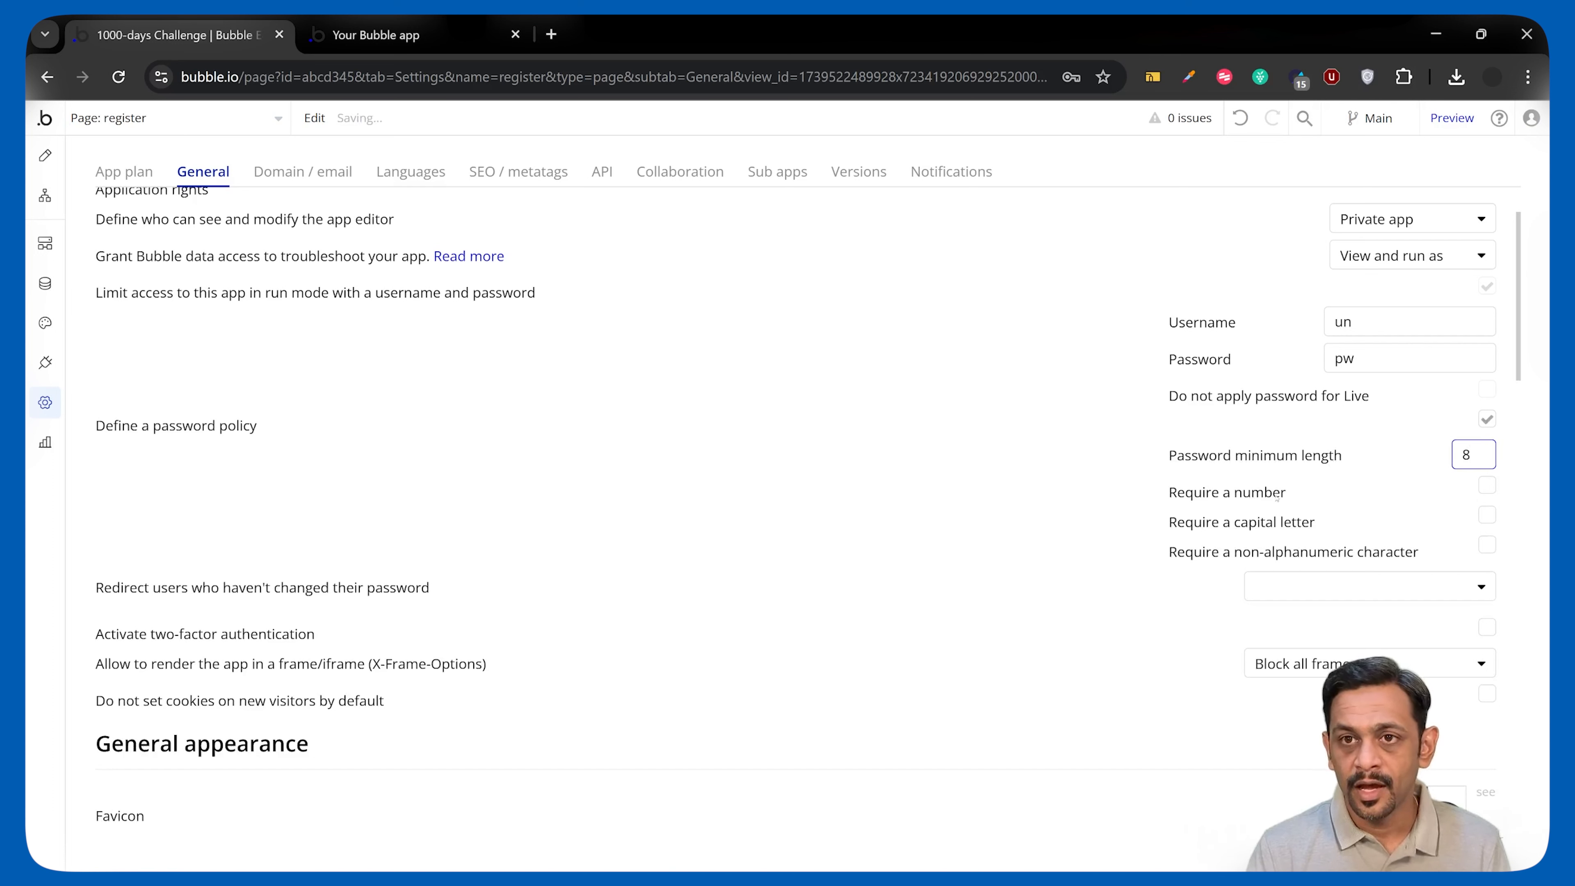
pyautogui.click(1488, 487)
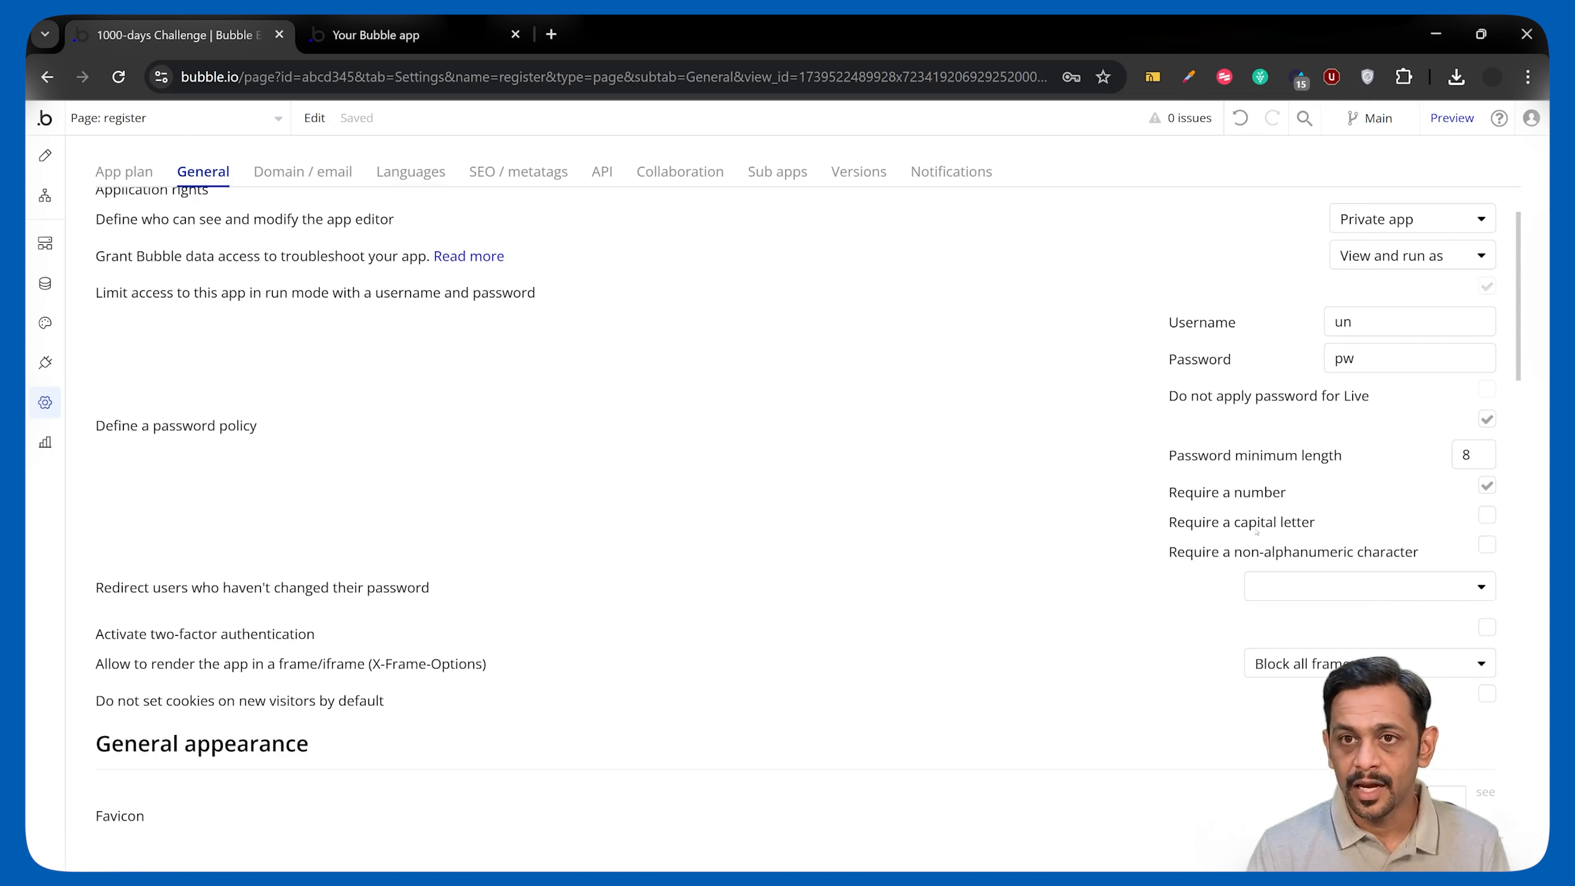
pyautogui.click(1488, 516)
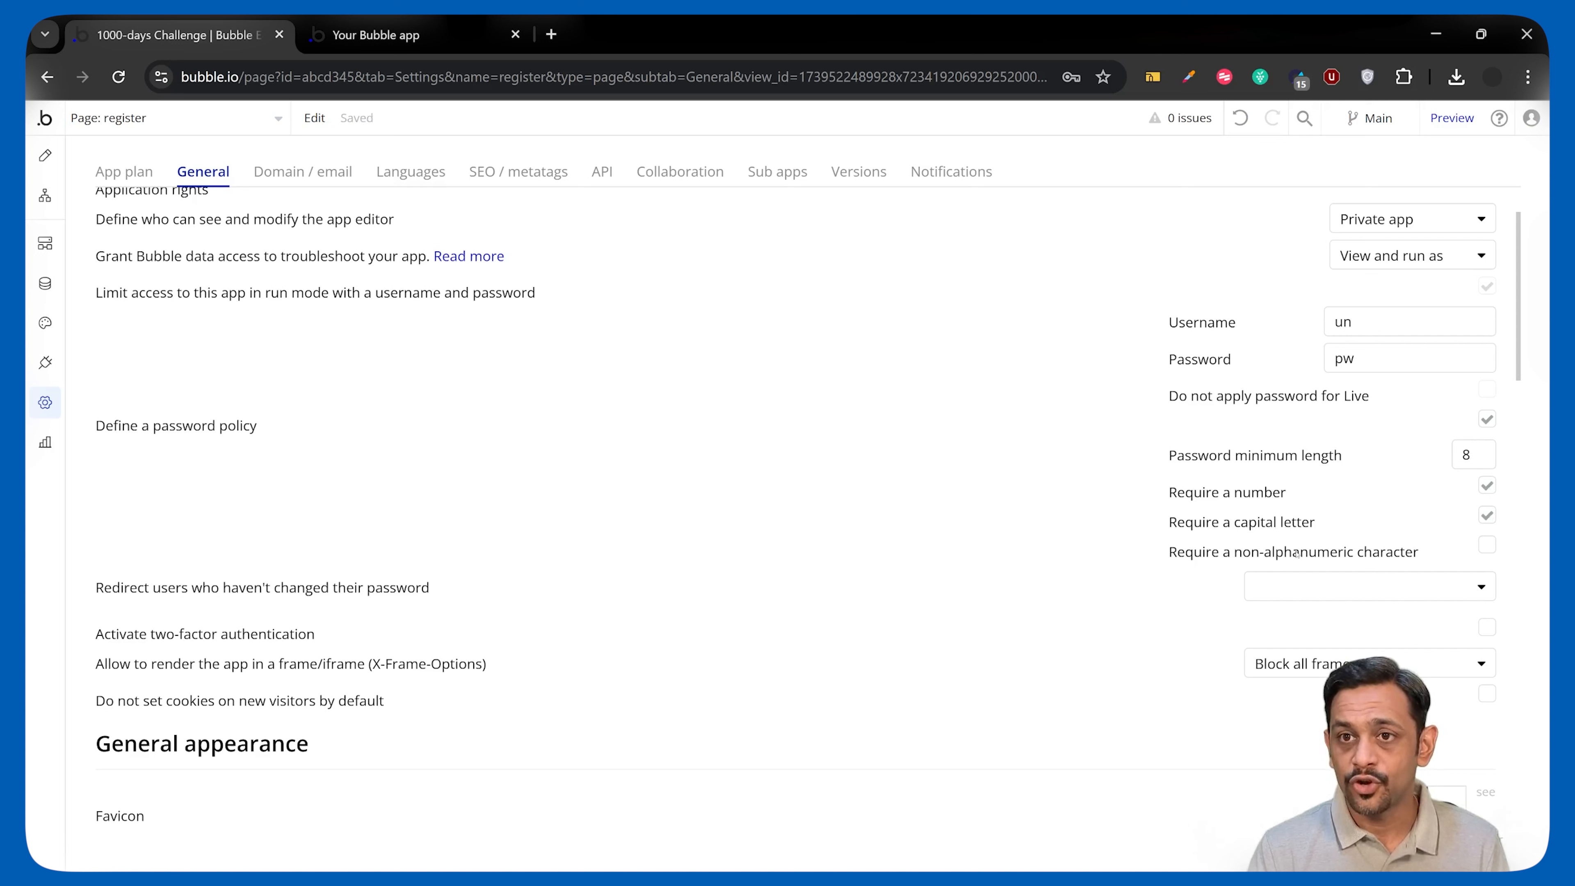
pyautogui.click(1487, 546)
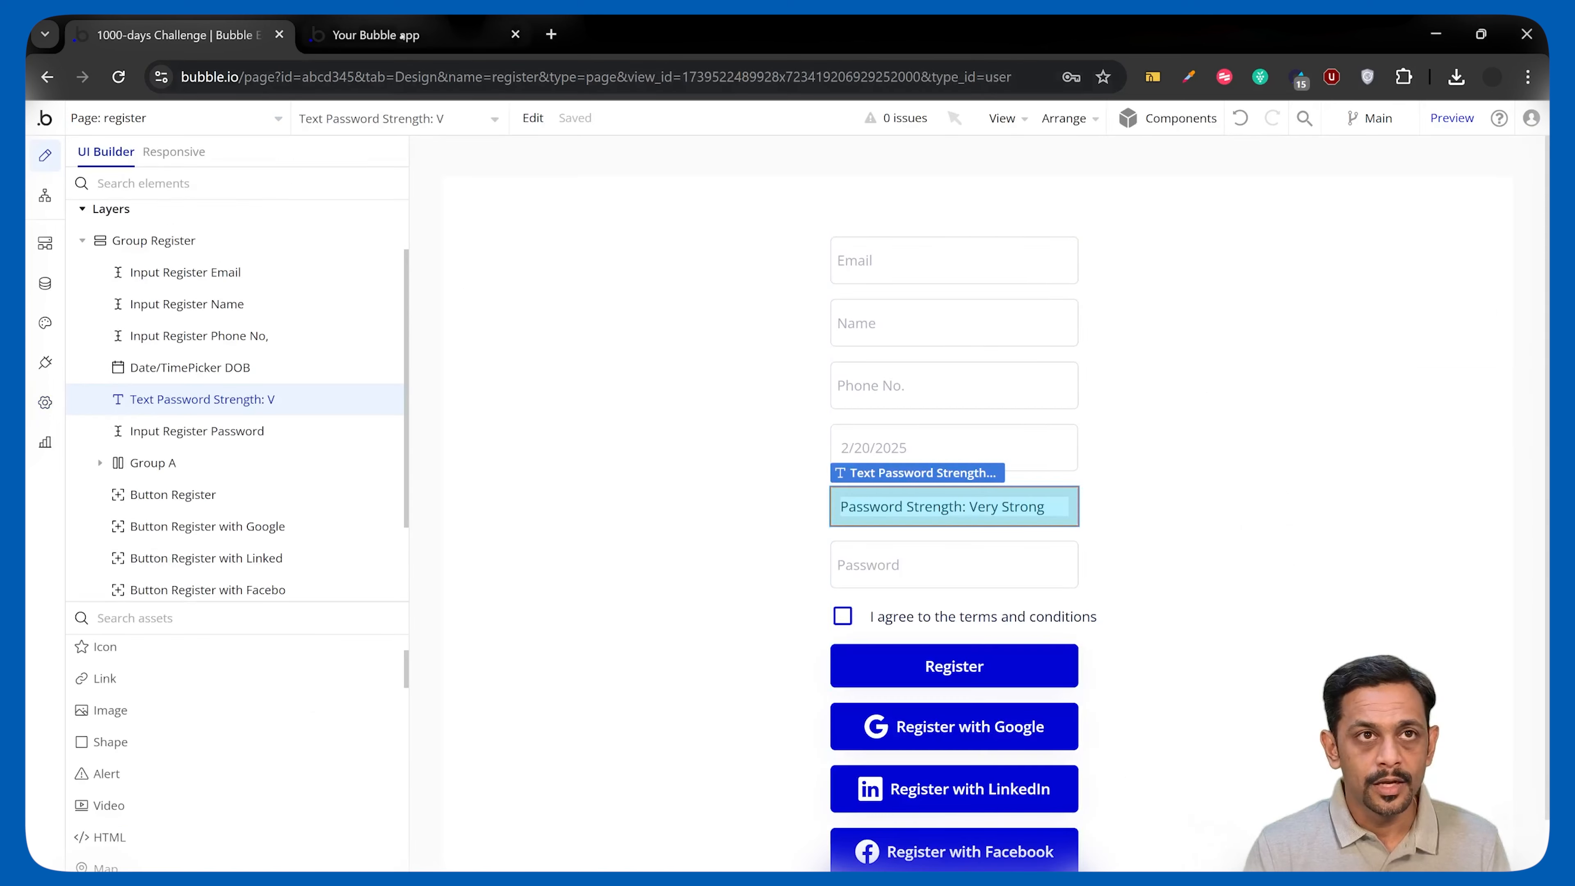
# Reload the test register page and enter a test password.
pyautogui.click(404, 36)
pyautogui.press('F5')
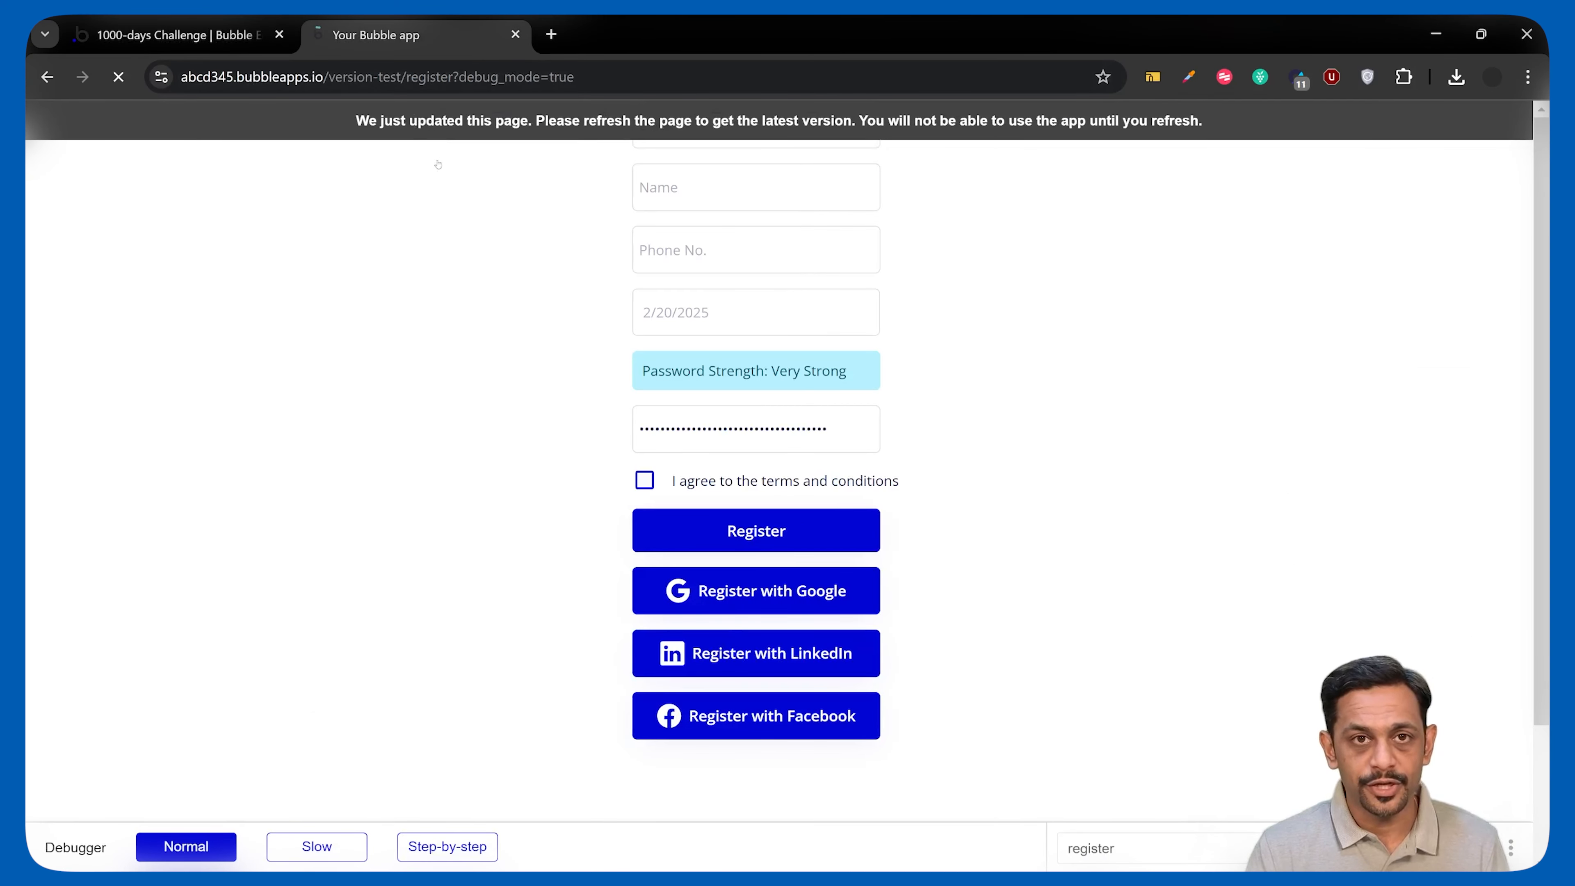
pyautogui.click(697, 433)
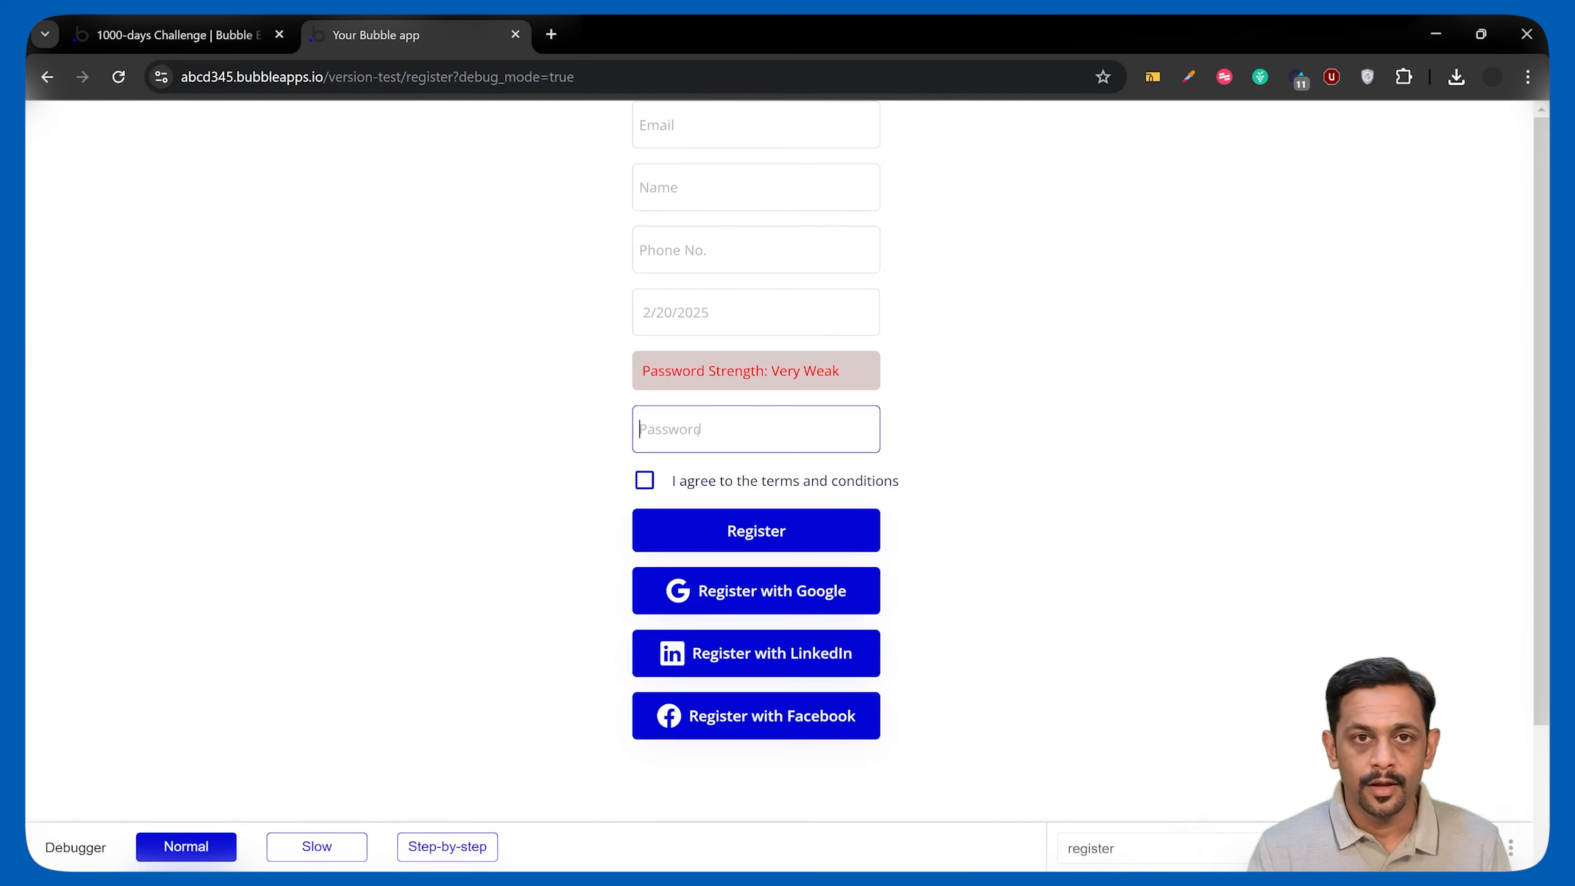
pyautogui.write('••••••••••••')
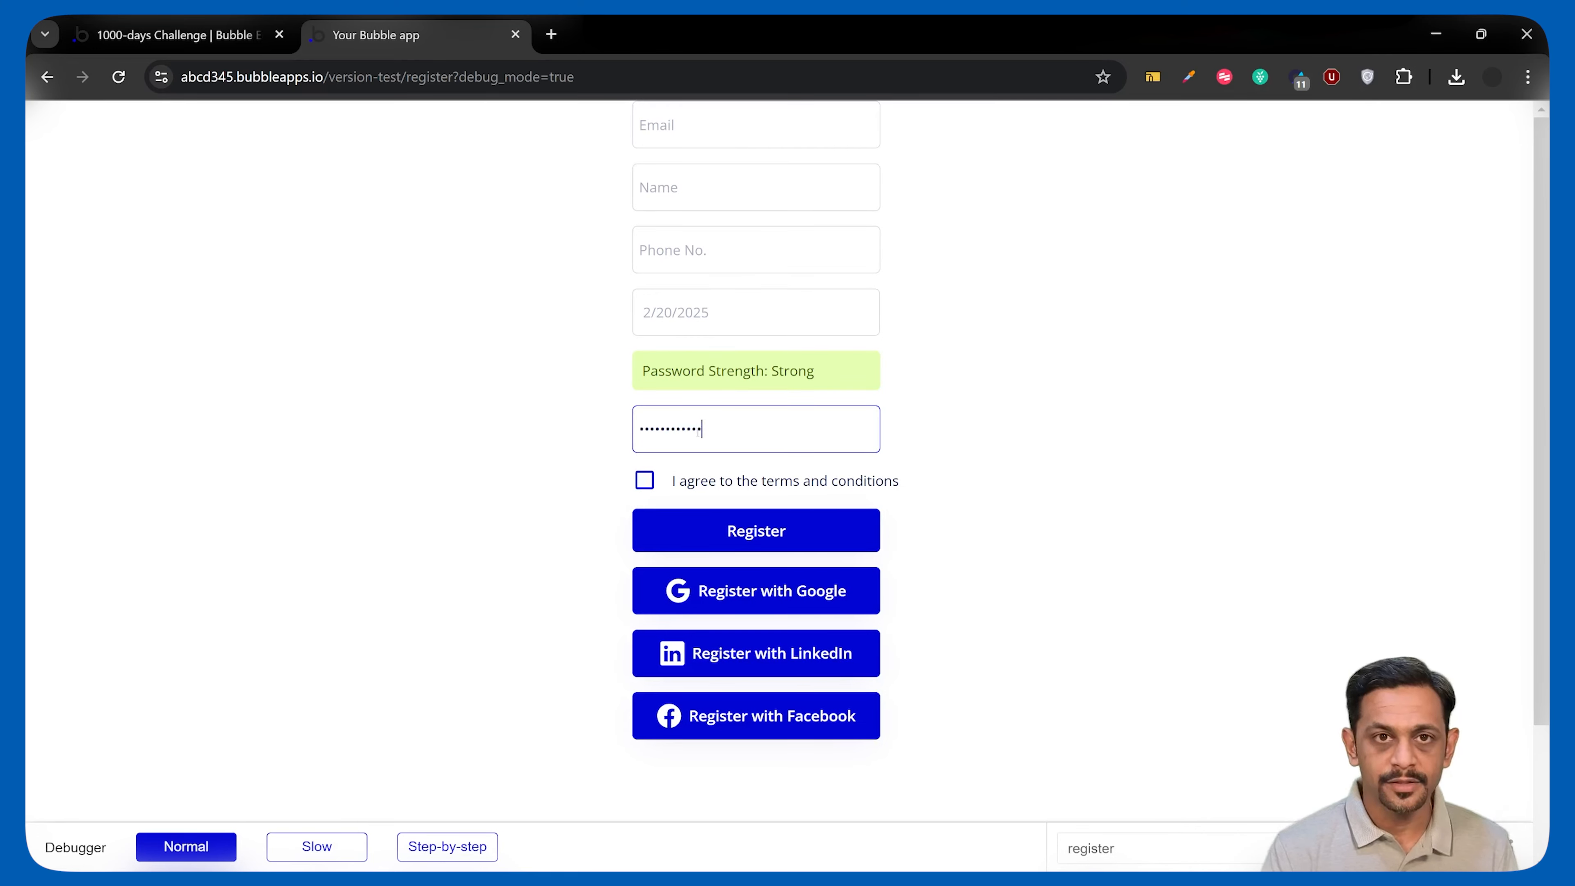
# Fill in a test e-mail address, Name 'tESTING pASSWORD' and a phone number.
pyautogui.click(672, 126)
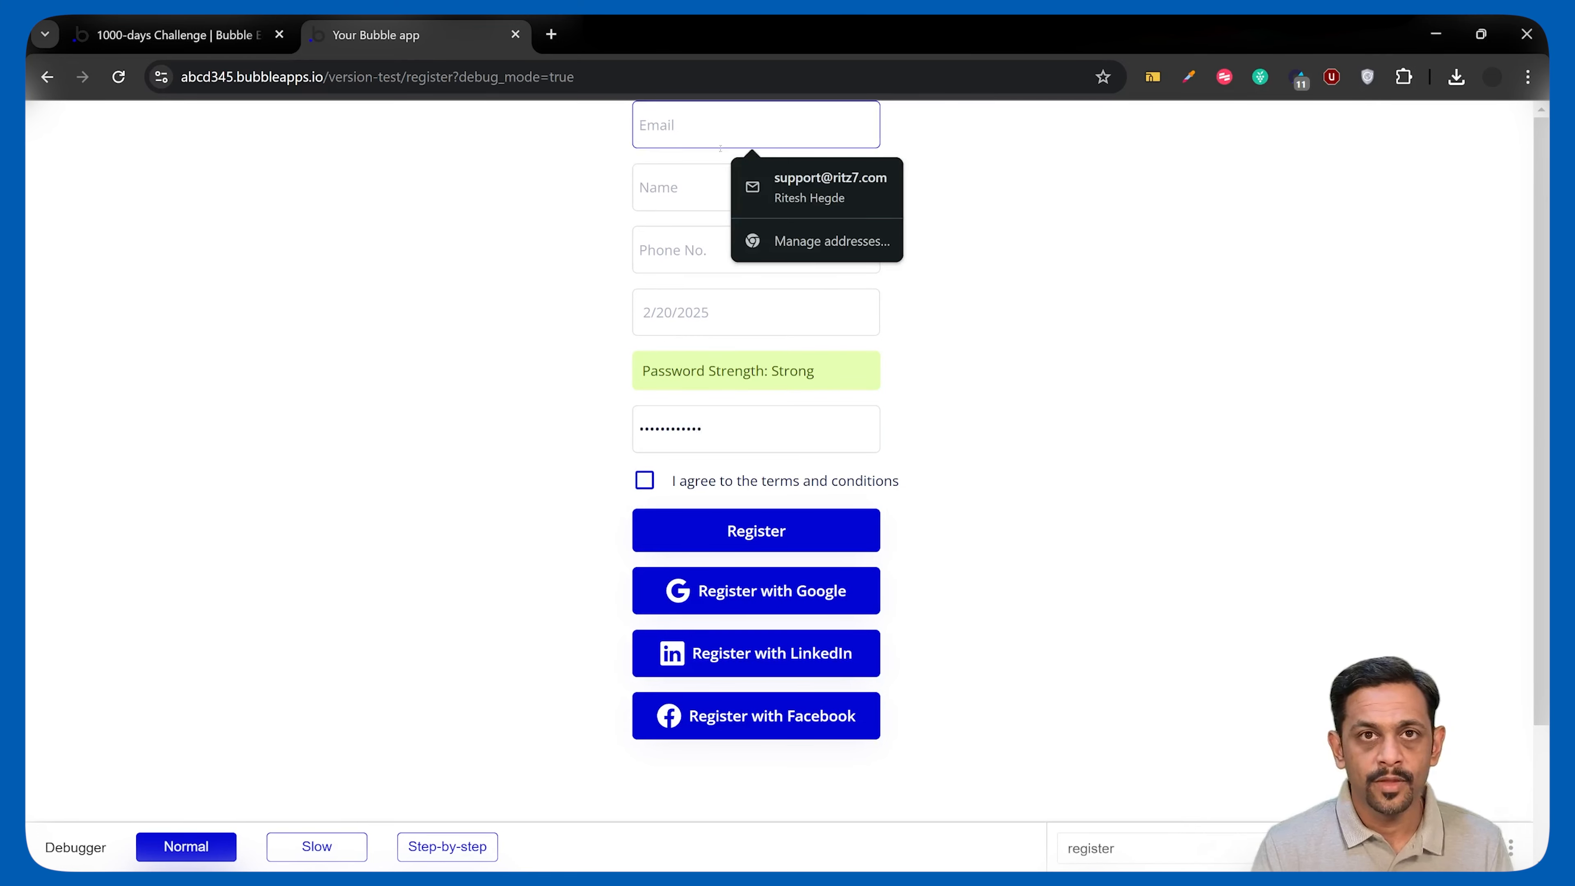
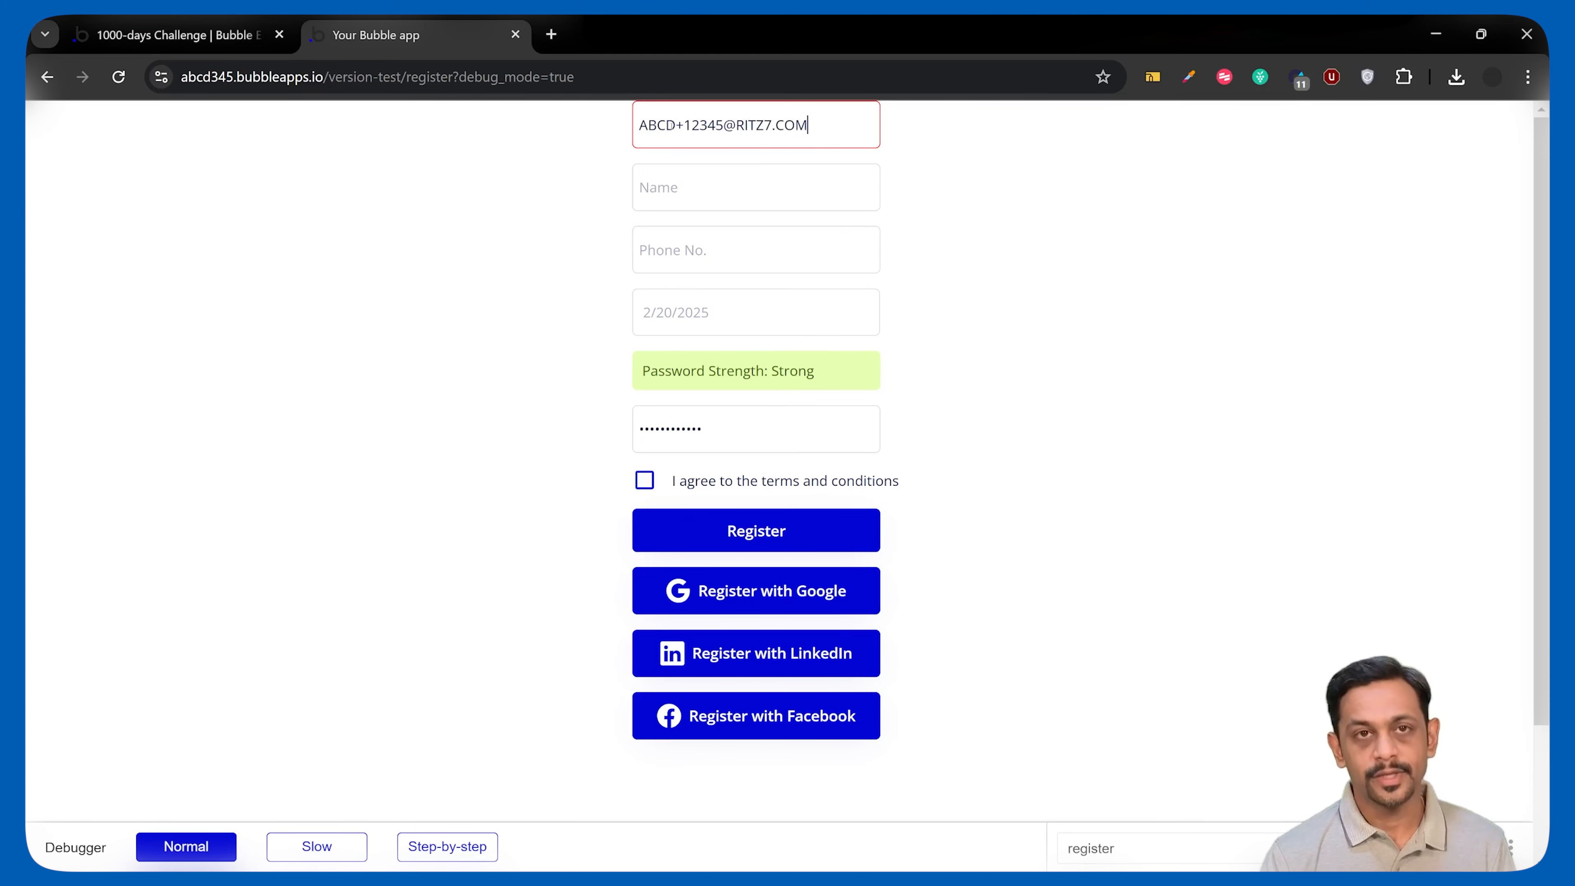
pyautogui.click(662, 188)
pyautogui.write('t')
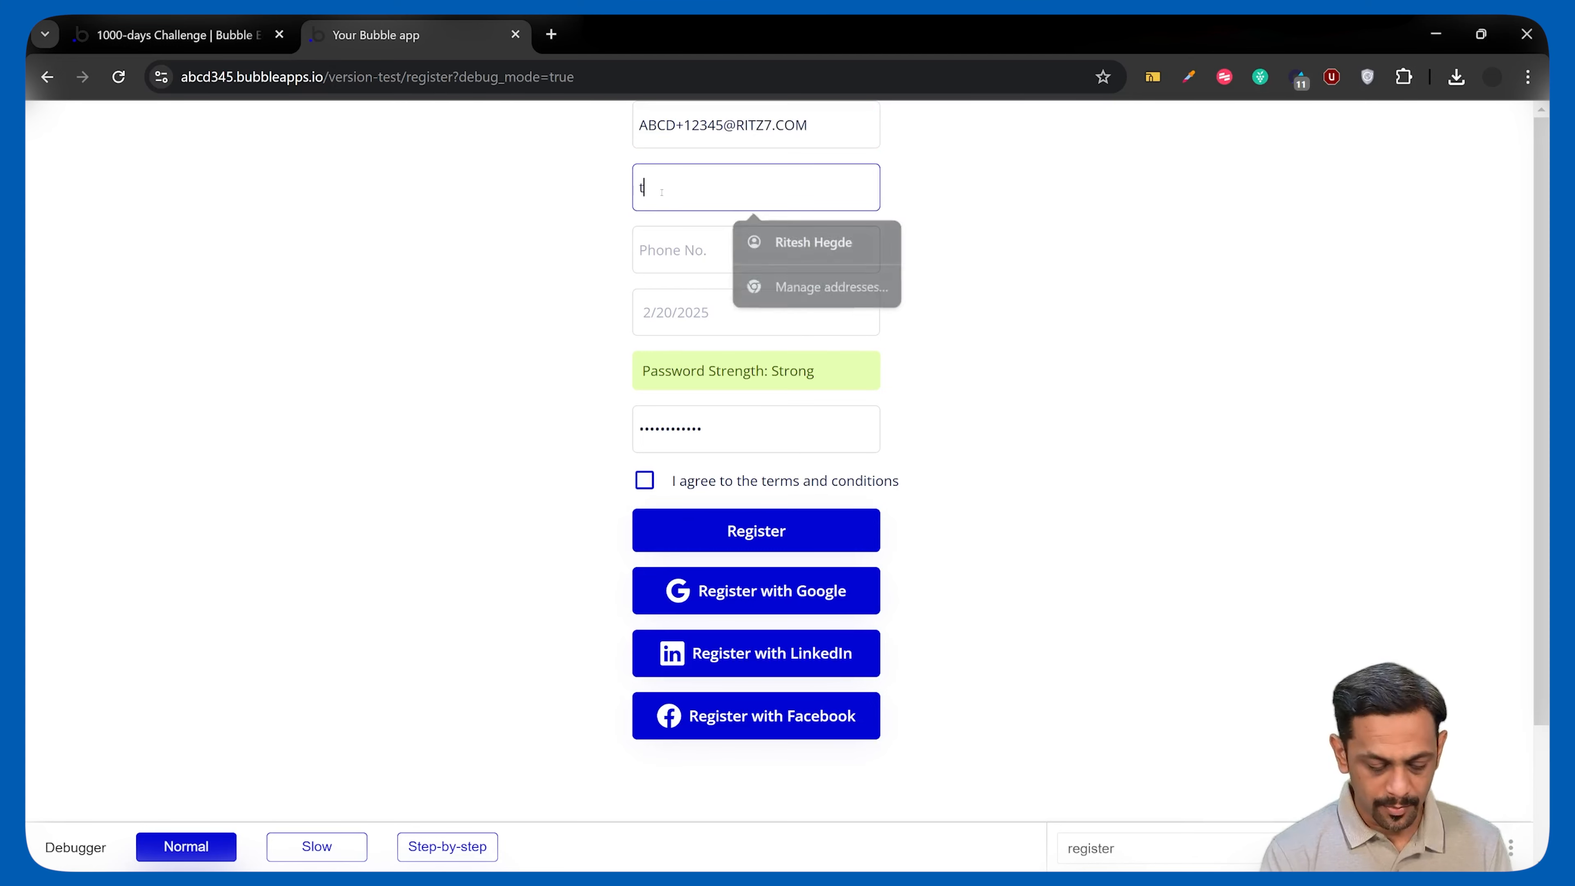
pyautogui.write('ESTING pASSWORD')
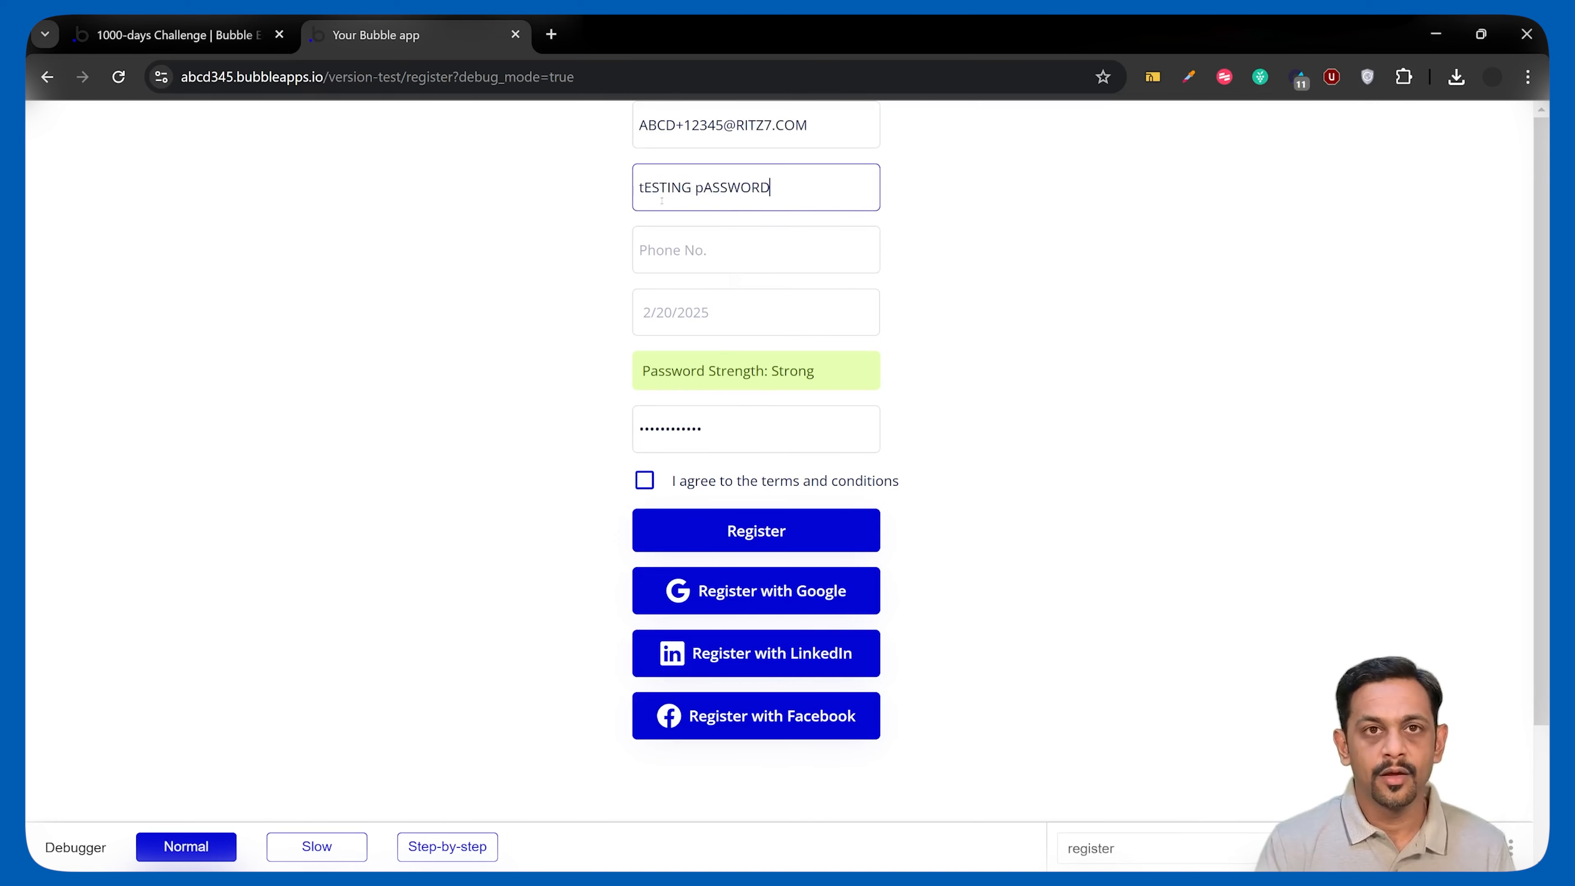
pyautogui.press('Tab')
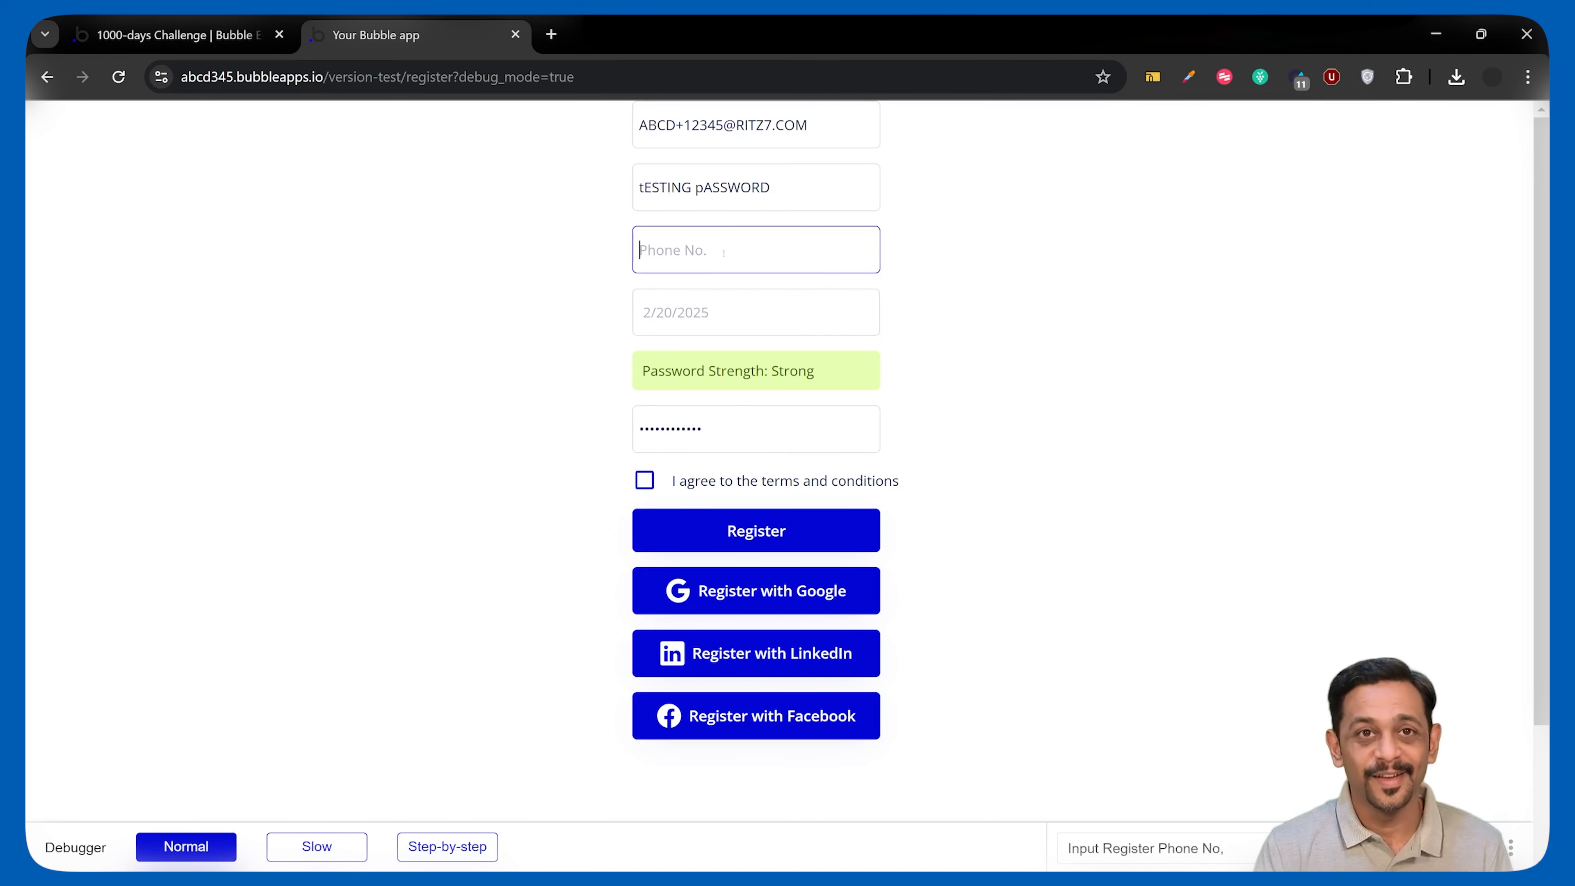
# Pick February 2, 2015 as the date of birth.
pyautogui.click(717, 314)
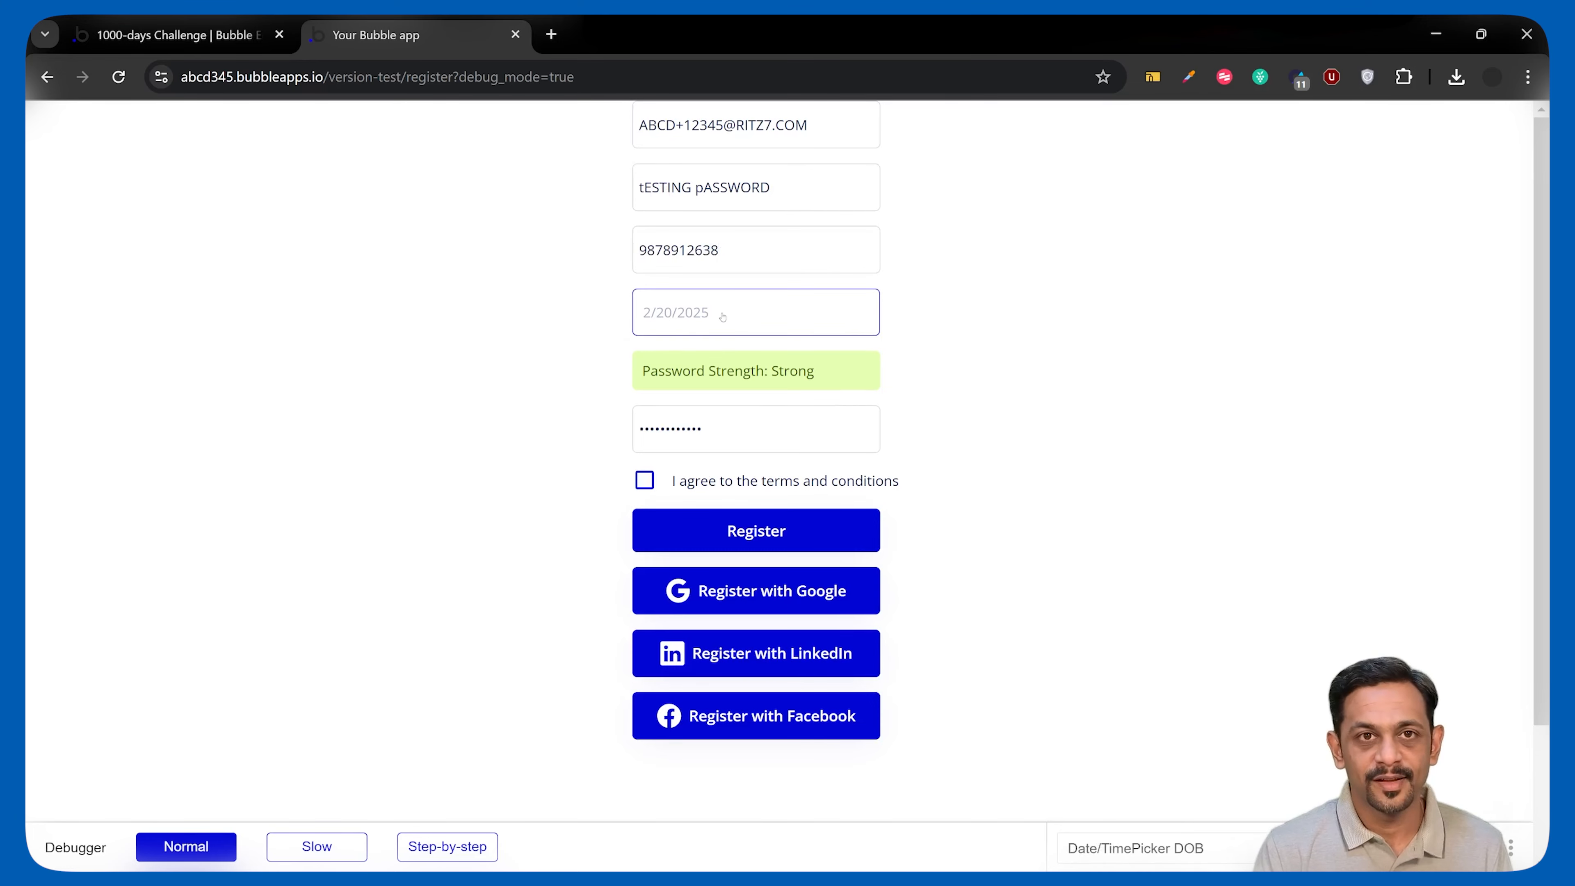
pyautogui.click(696, 319)
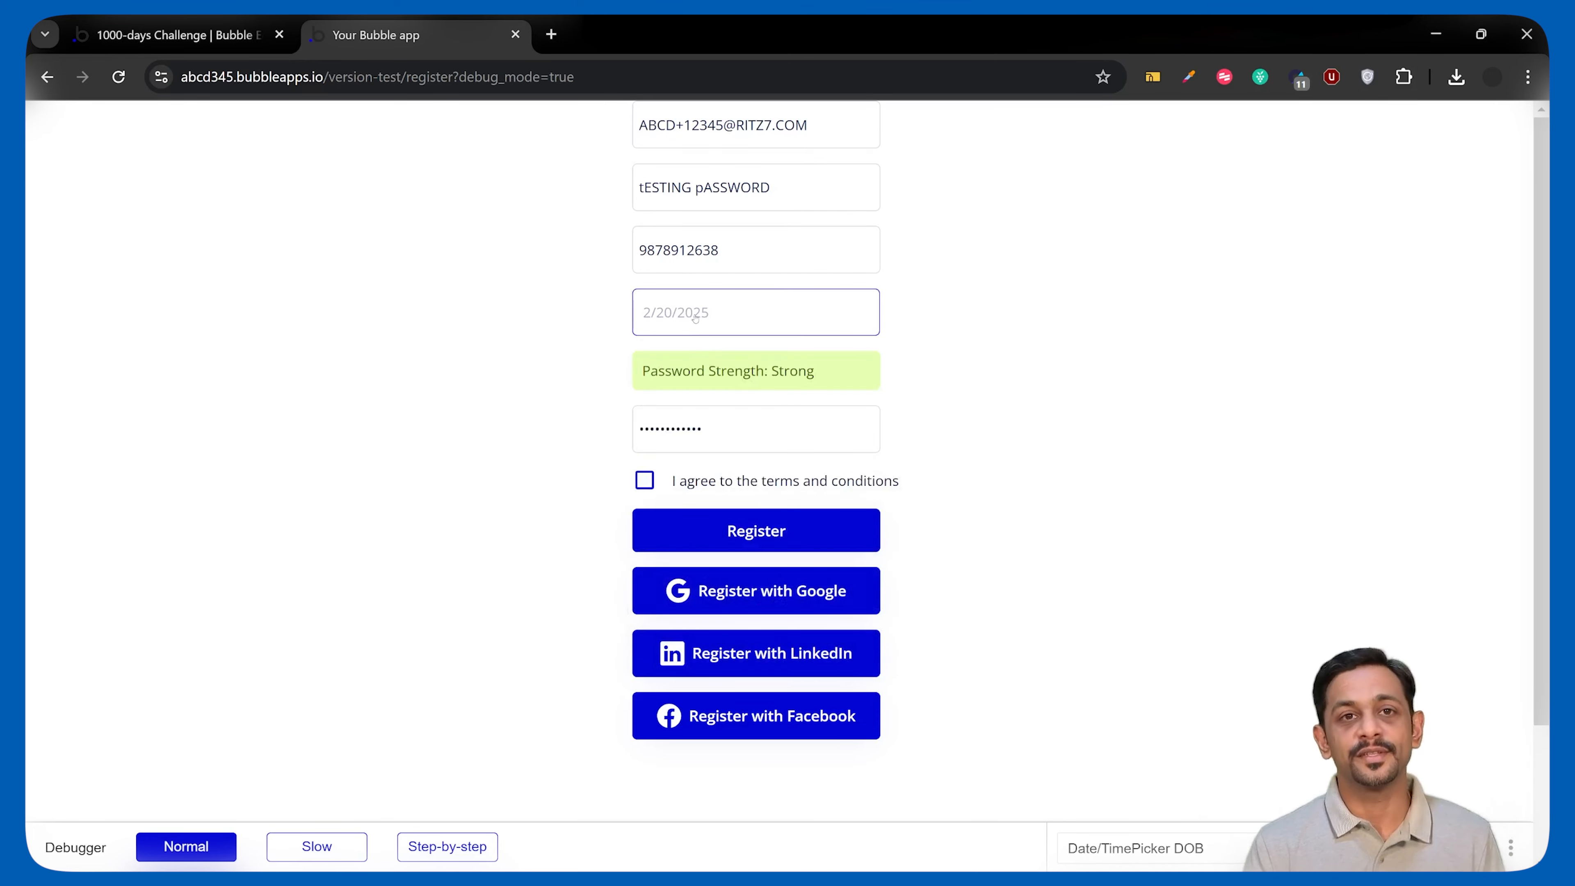
pyautogui.click(690, 318)
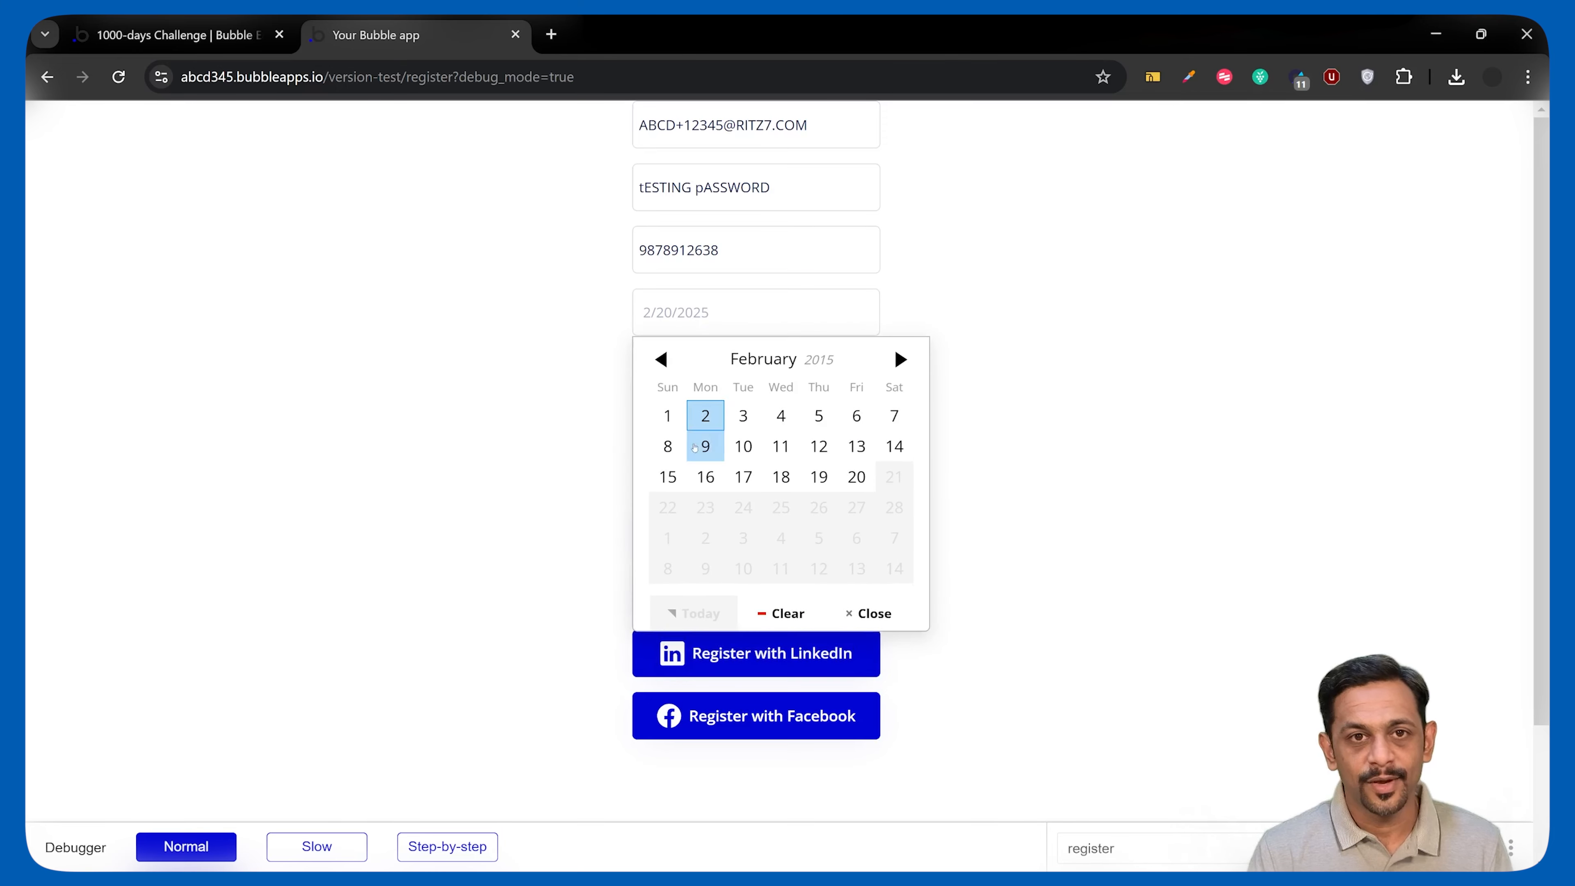
pyautogui.click(703, 415)
pyautogui.click(674, 436)
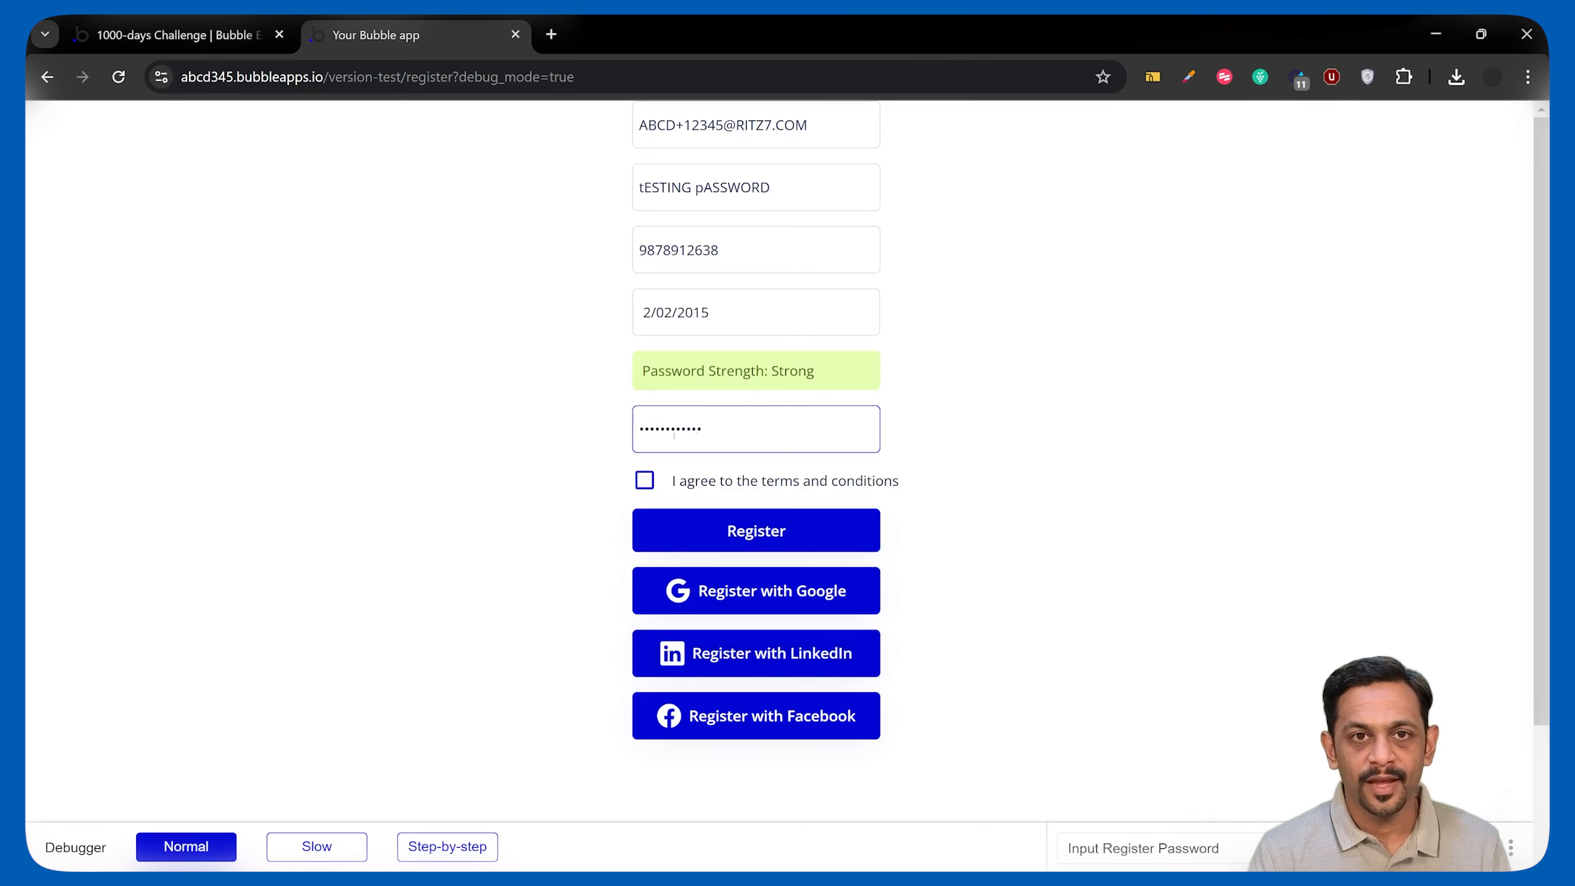
# Accept the terms, submit Register, dismiss the invalid-password alert, and return to the editor.
pyautogui.click(645, 481)
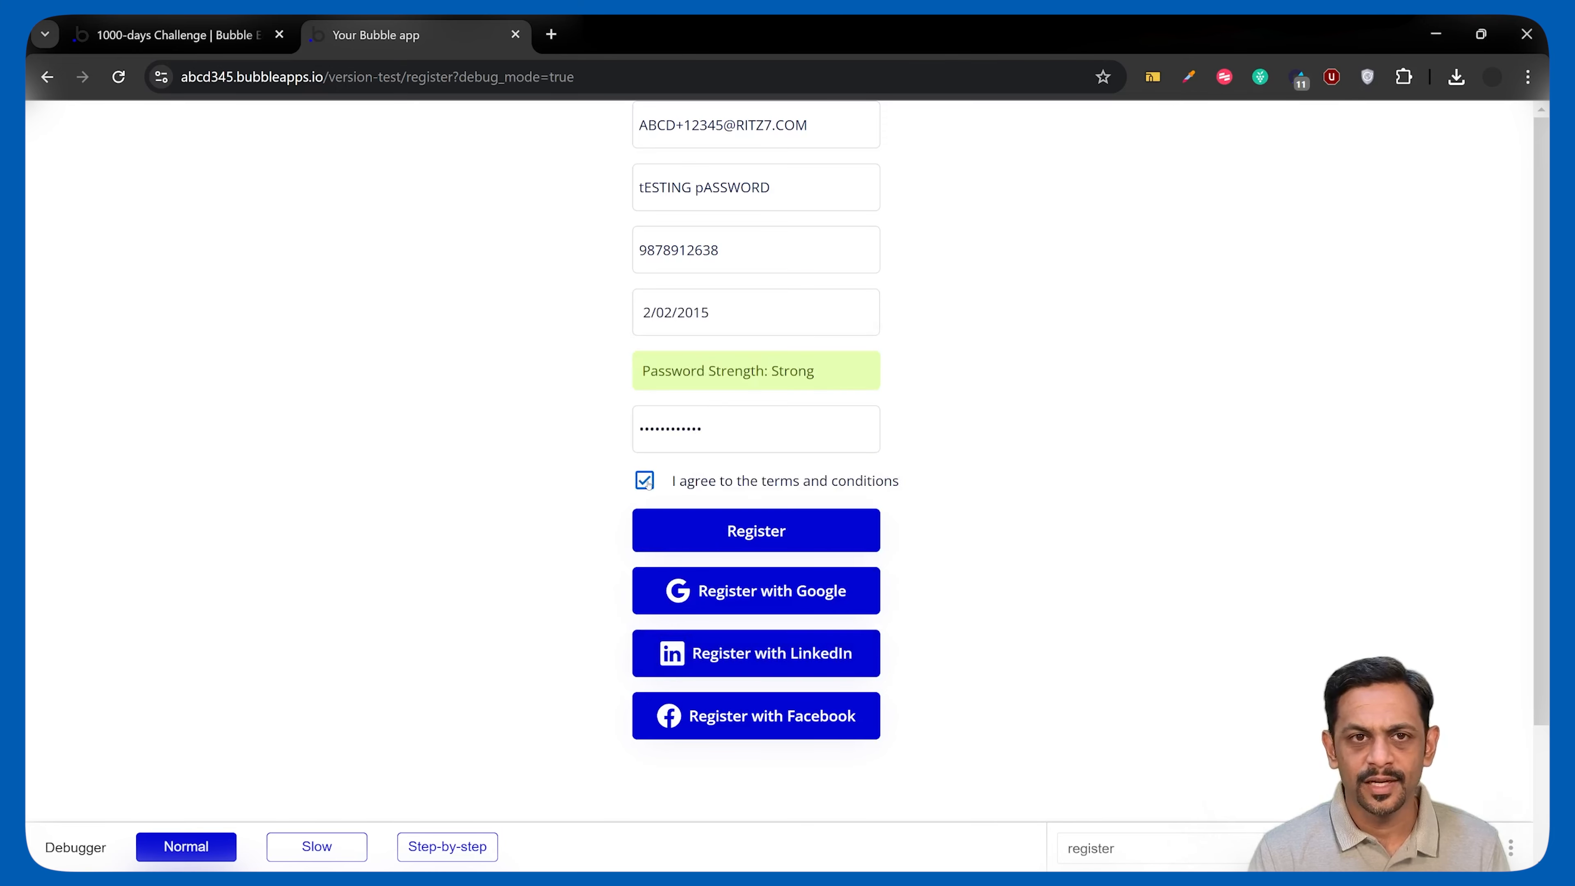
pyautogui.click(765, 530)
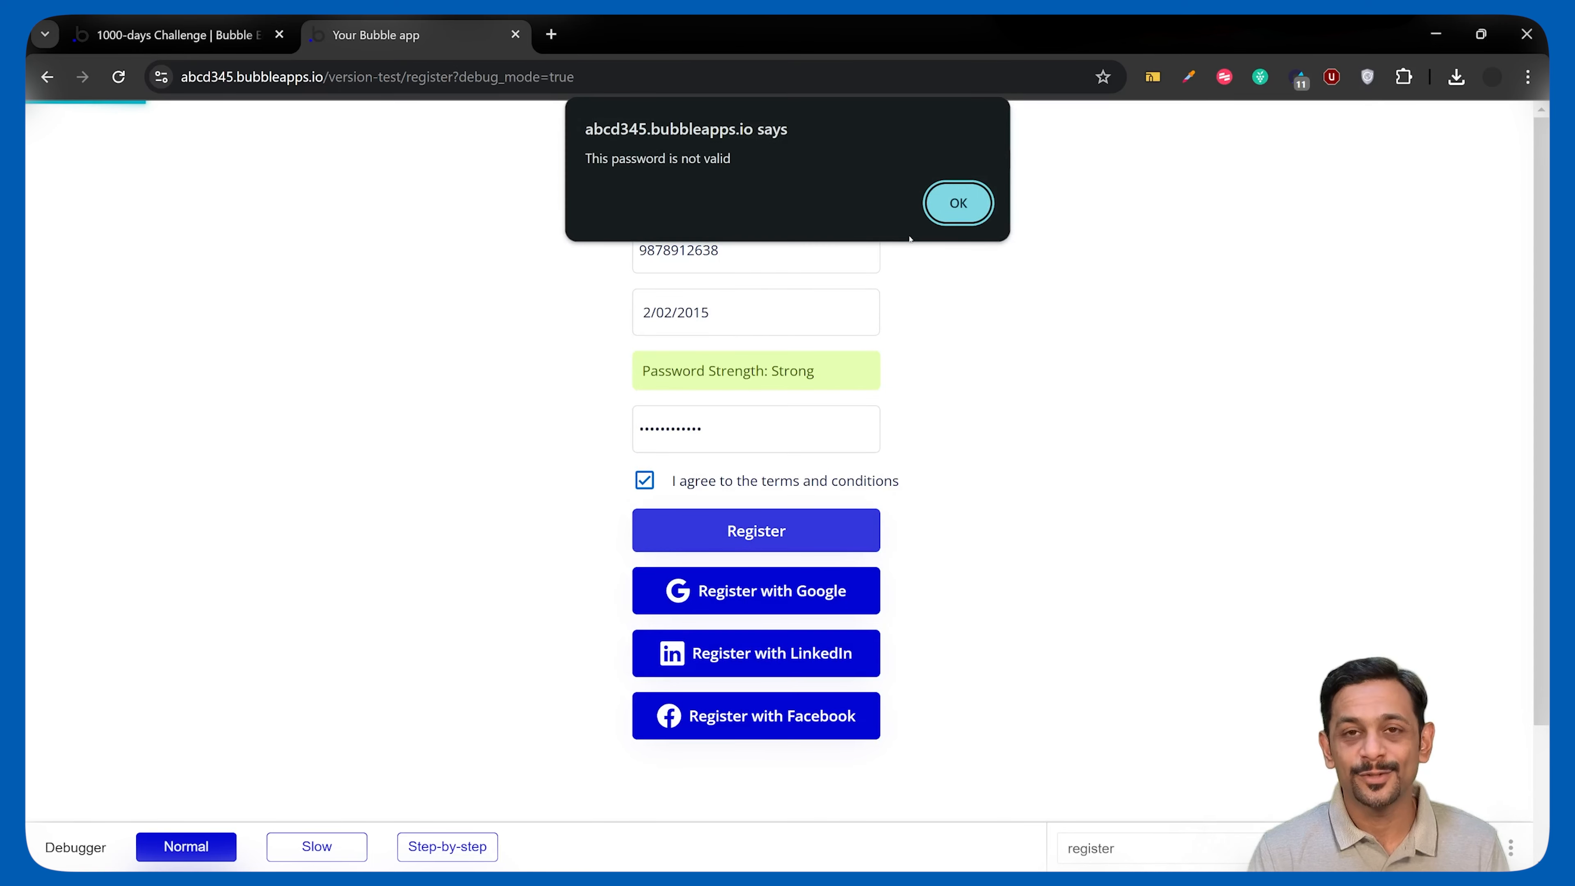
pyautogui.click(946, 214)
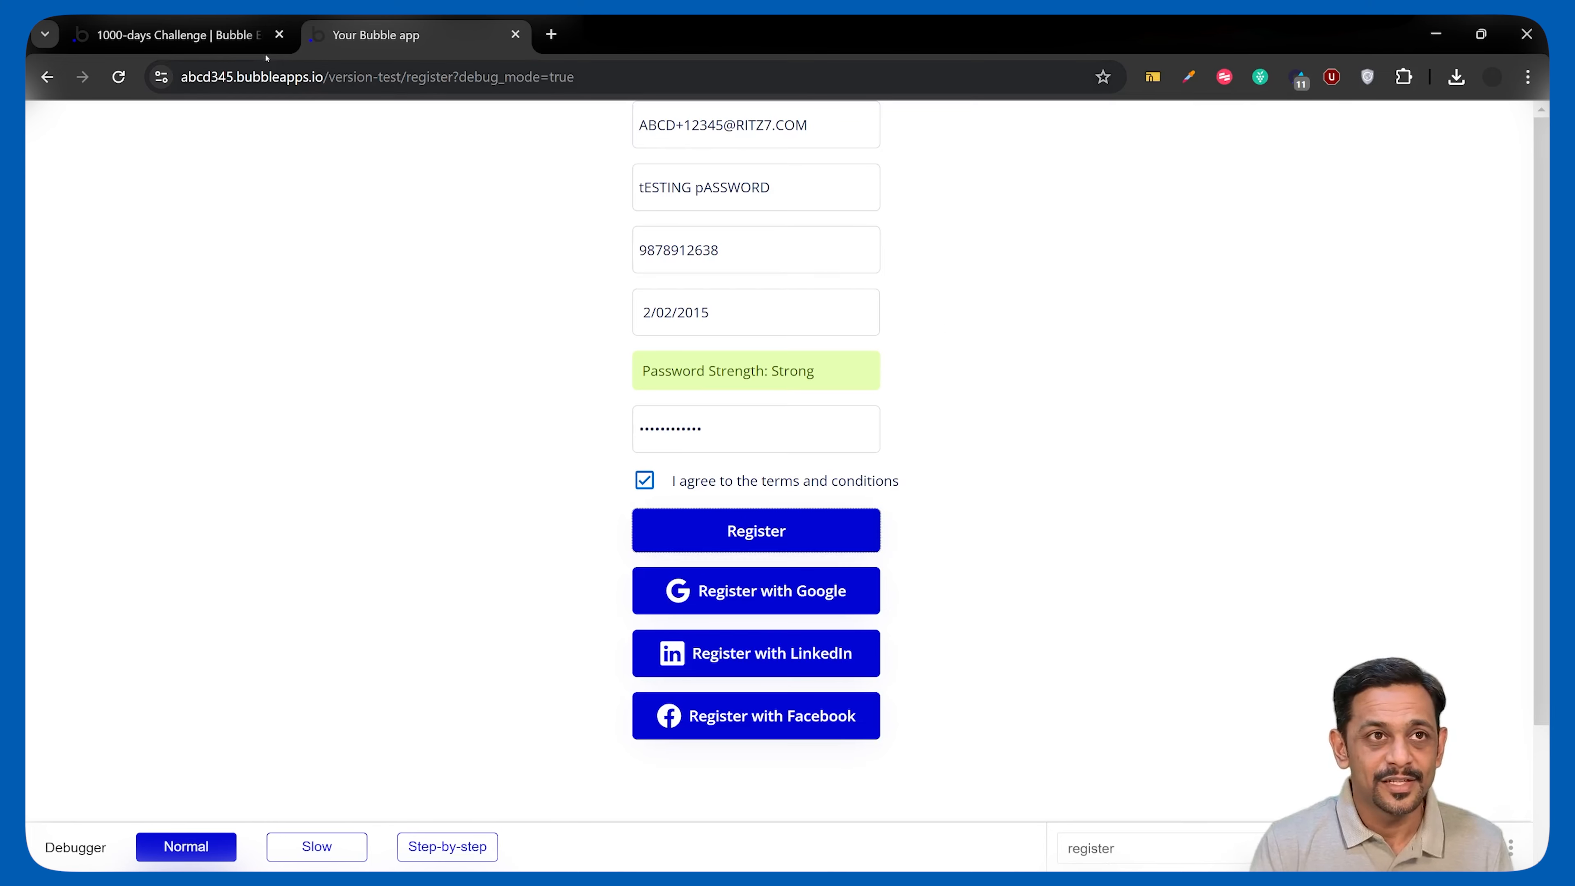
pyautogui.click(220, 39)
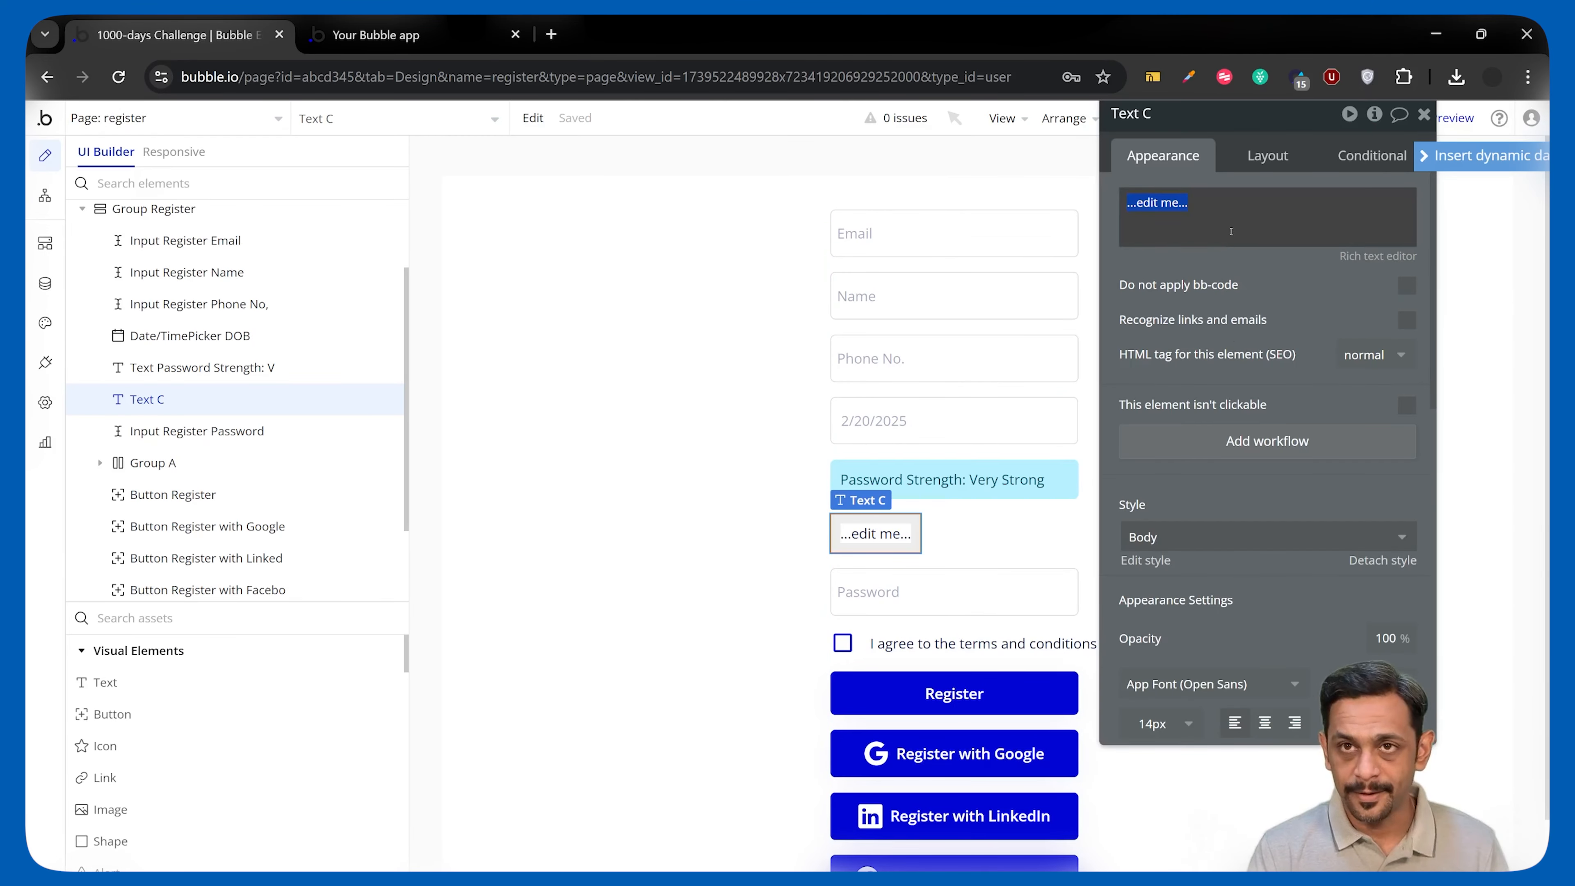
# Type the four rule lines: minimum 8 characters, a number, a capital letter, a special character.
pyautogui.write('The password shouy')
pyautogui.press('BackSpace')
pyautogui.write('ld be of minimum 8 characters')
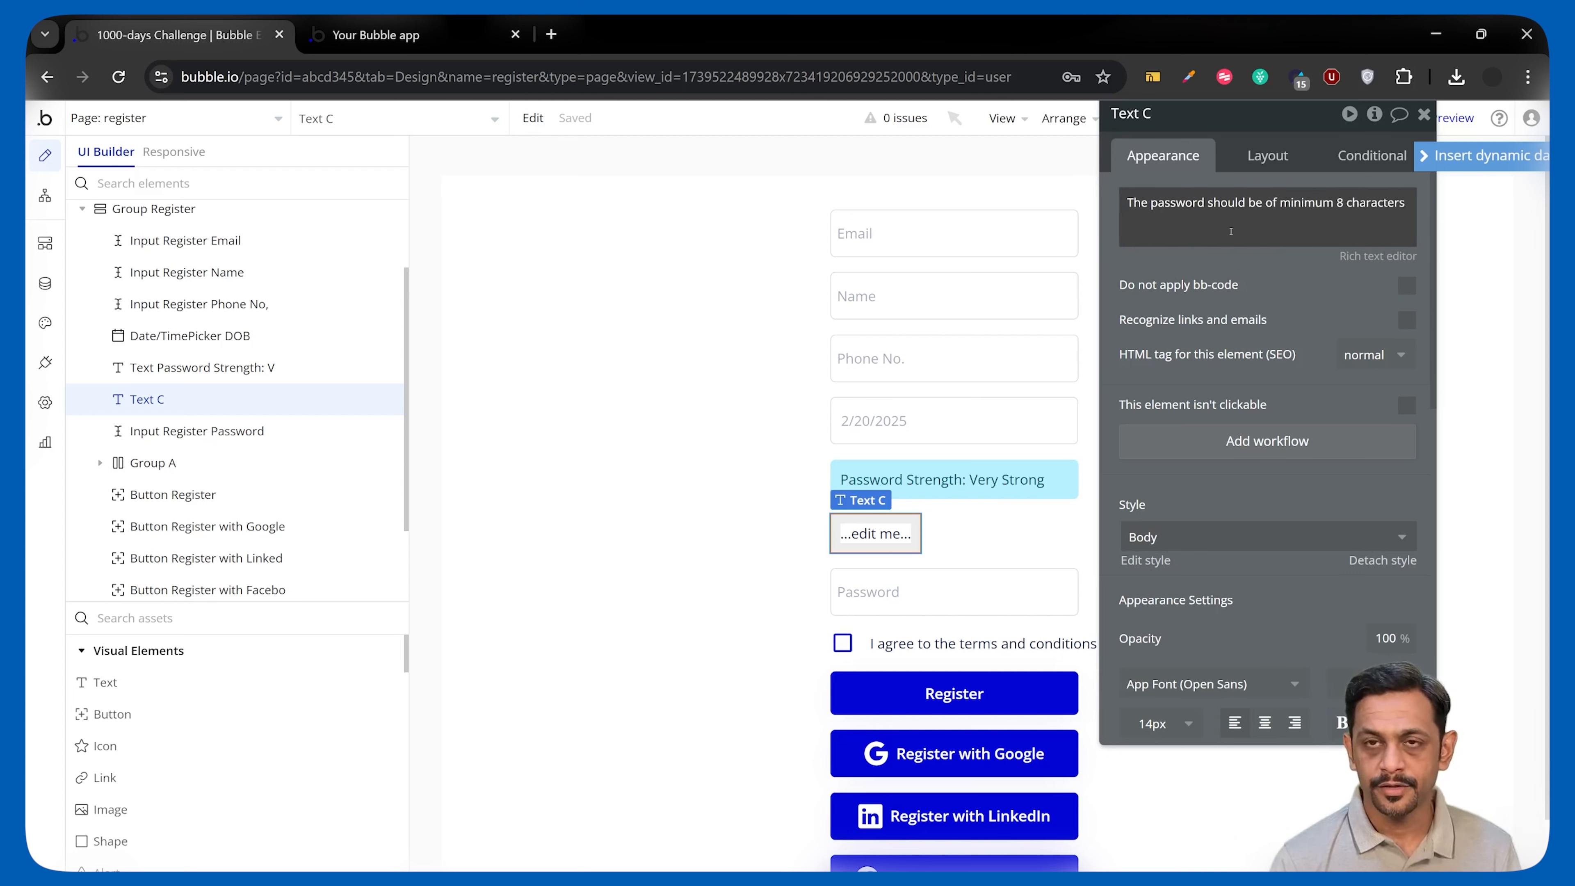
pyautogui.press('Return')
pyautogui.write('It should have a number')
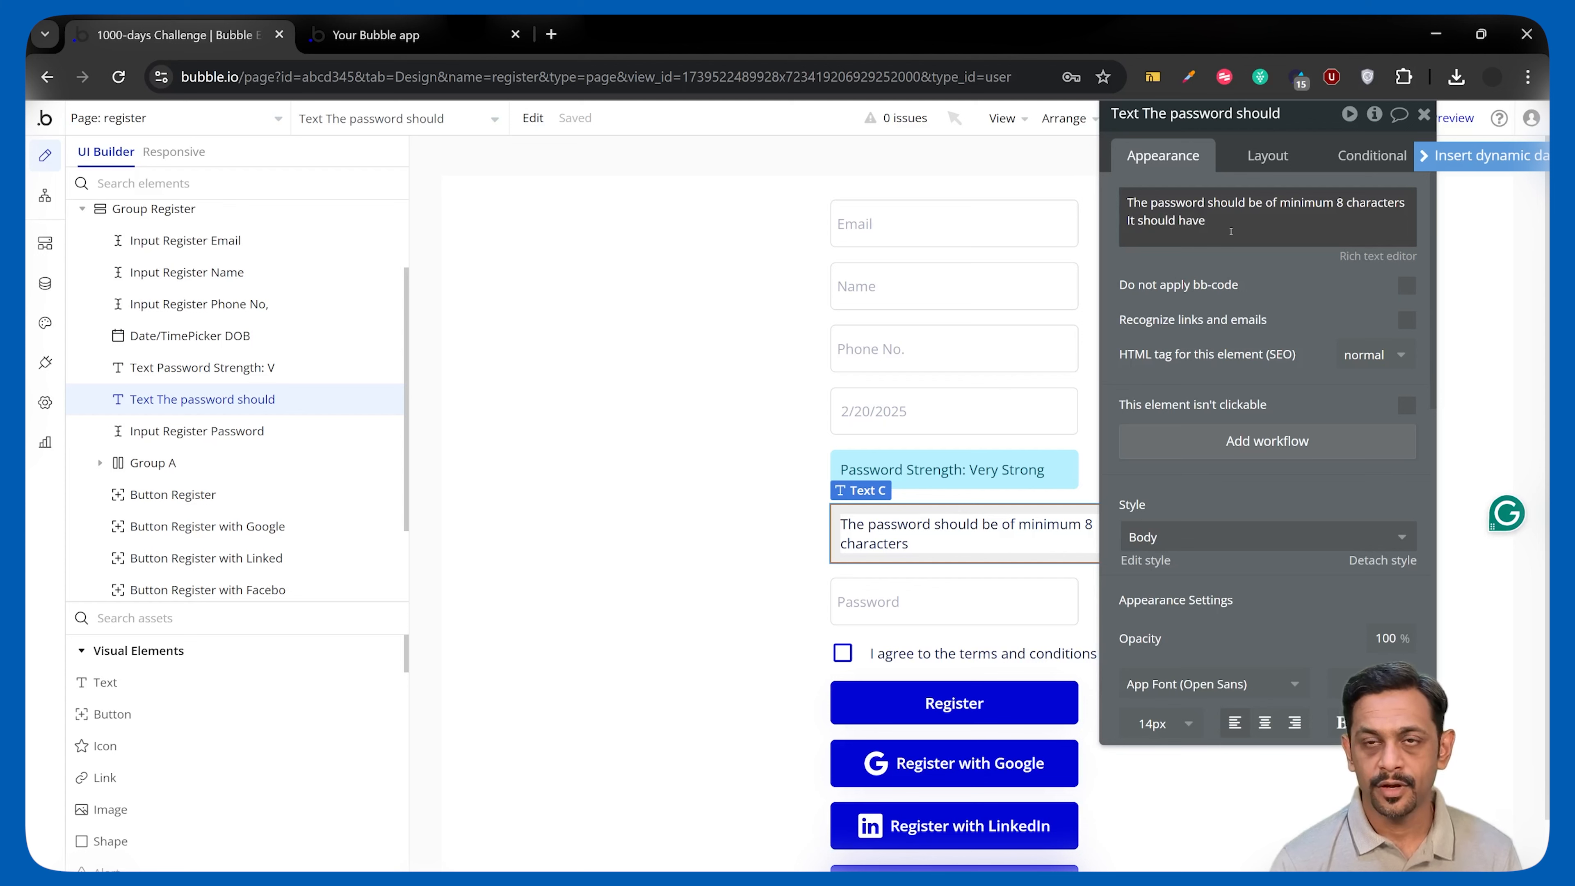
pyautogui.press('Return')
pyautogui.write('It should have a capital letter')
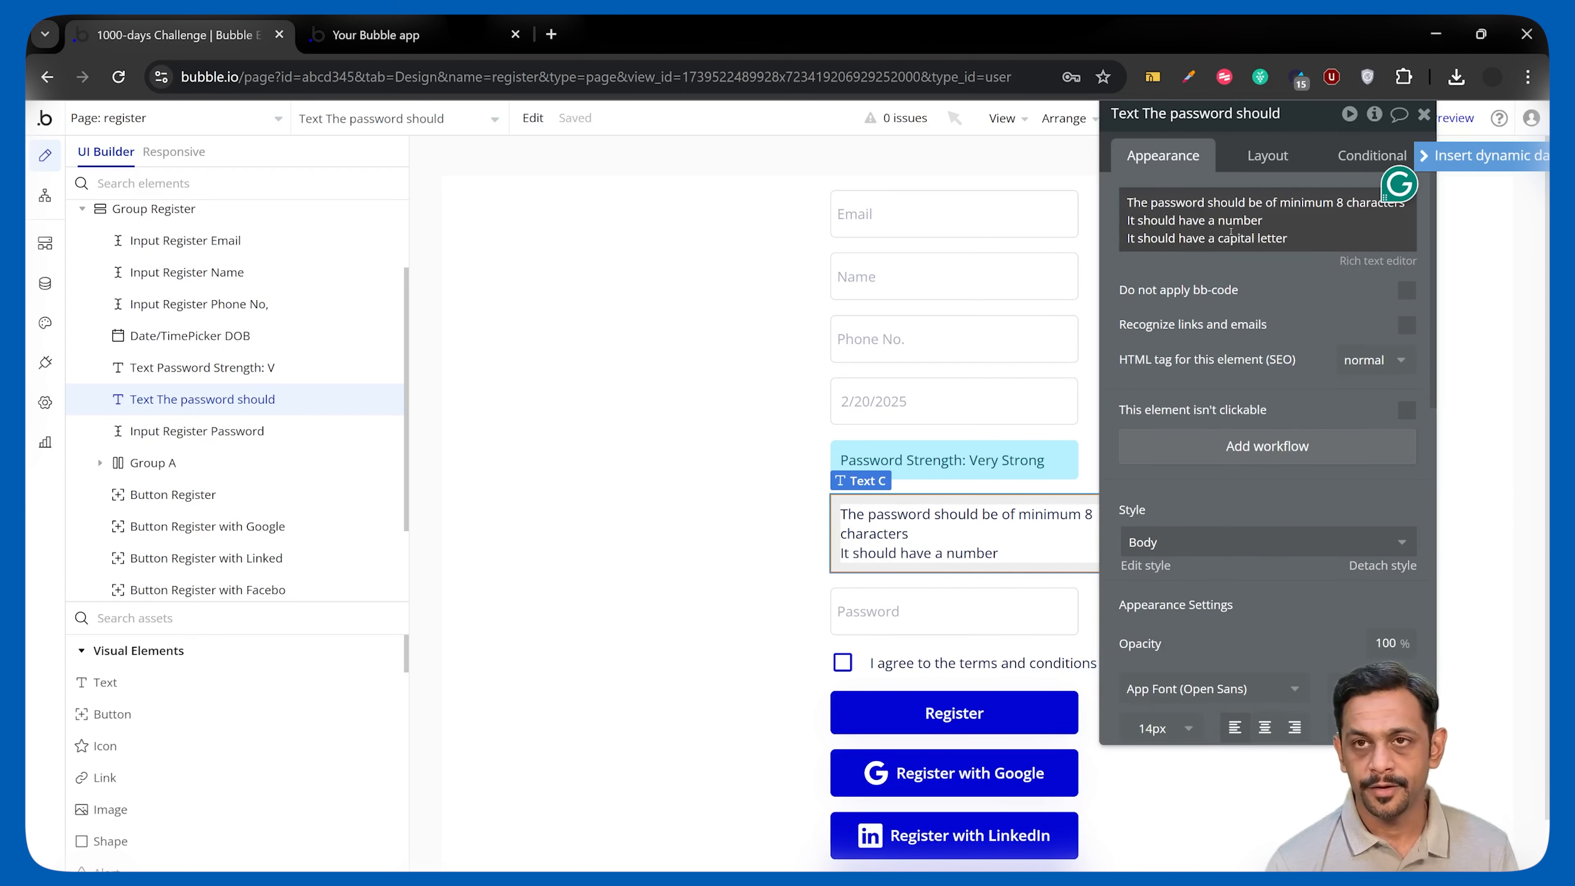
pyautogui.press('Return')
pyautogui.write('And ')
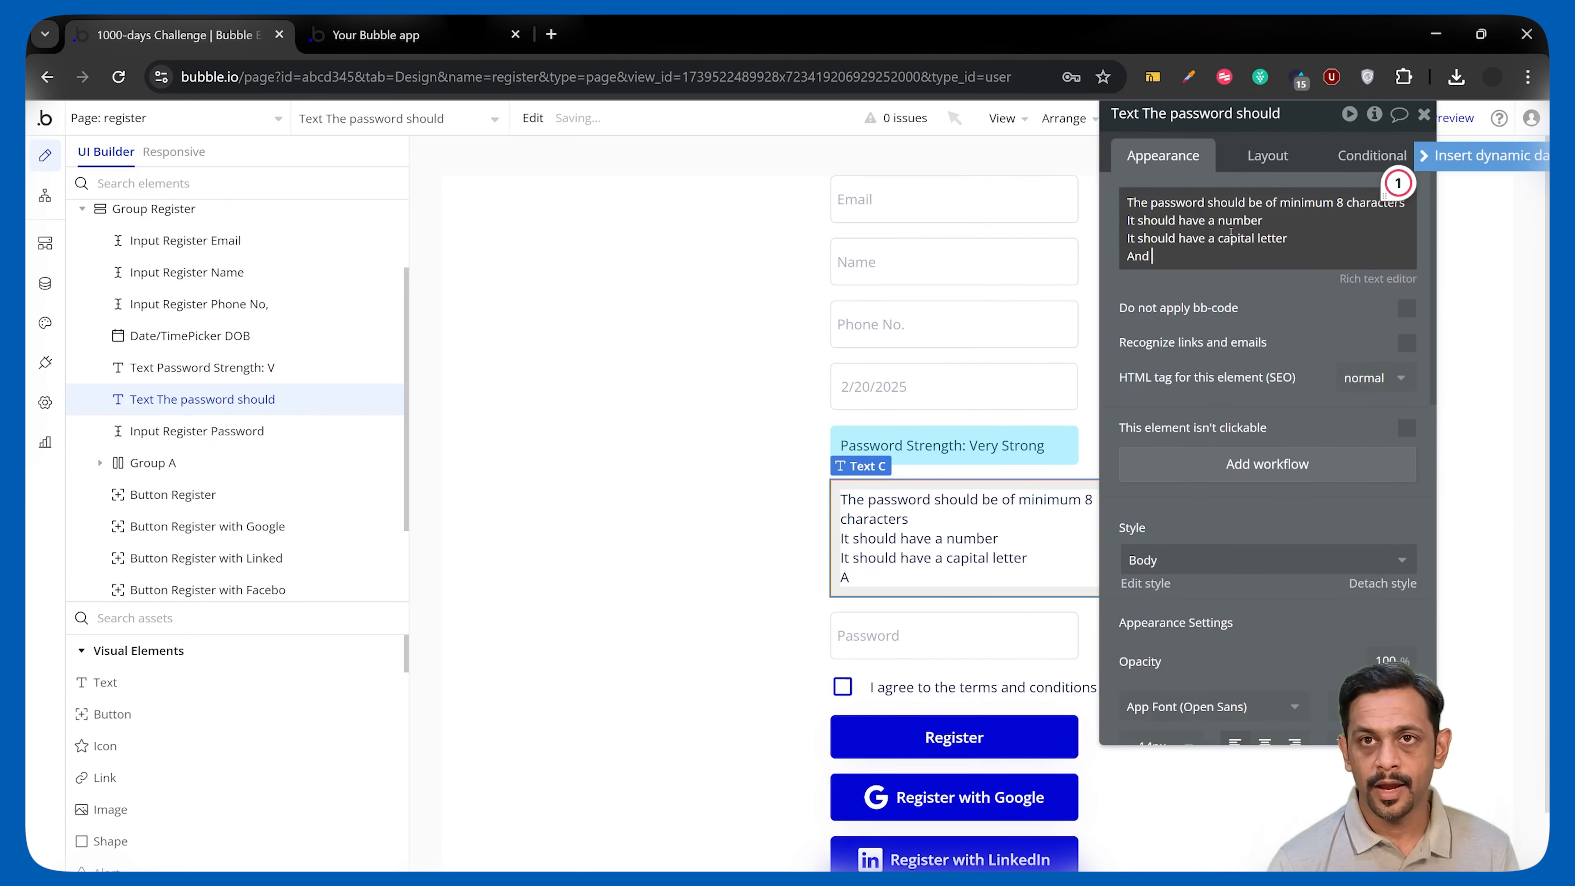
pyautogui.write('it should also have a special character')
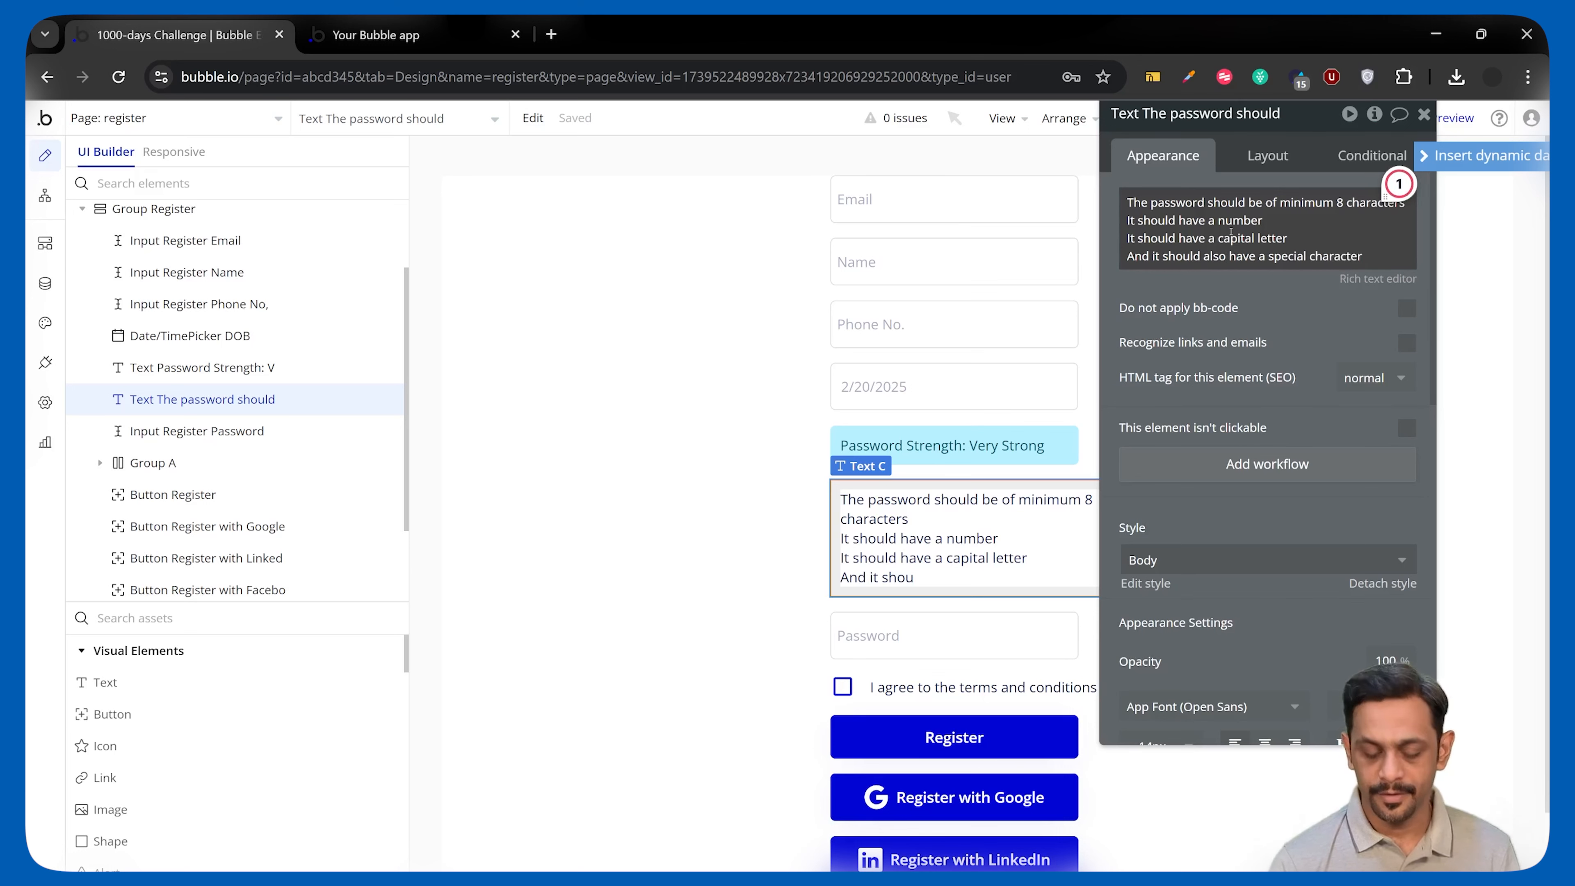
pyautogui.write('.')
# Set the register group's width to 330 px.
pyautogui.click(1377, 160)
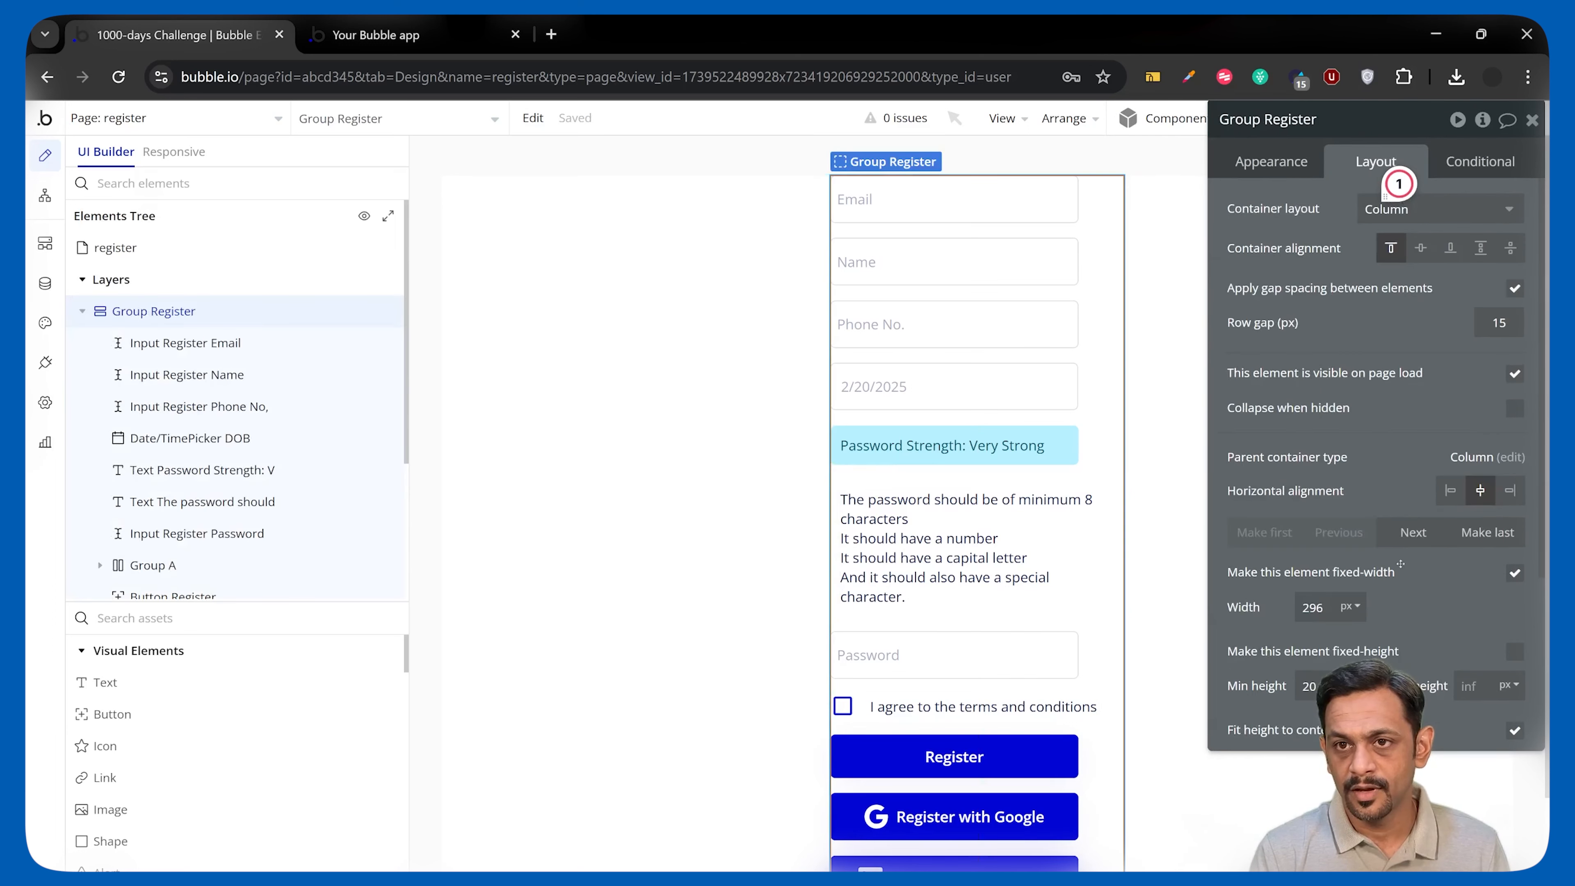
pyautogui.doubleClick(1314, 608)
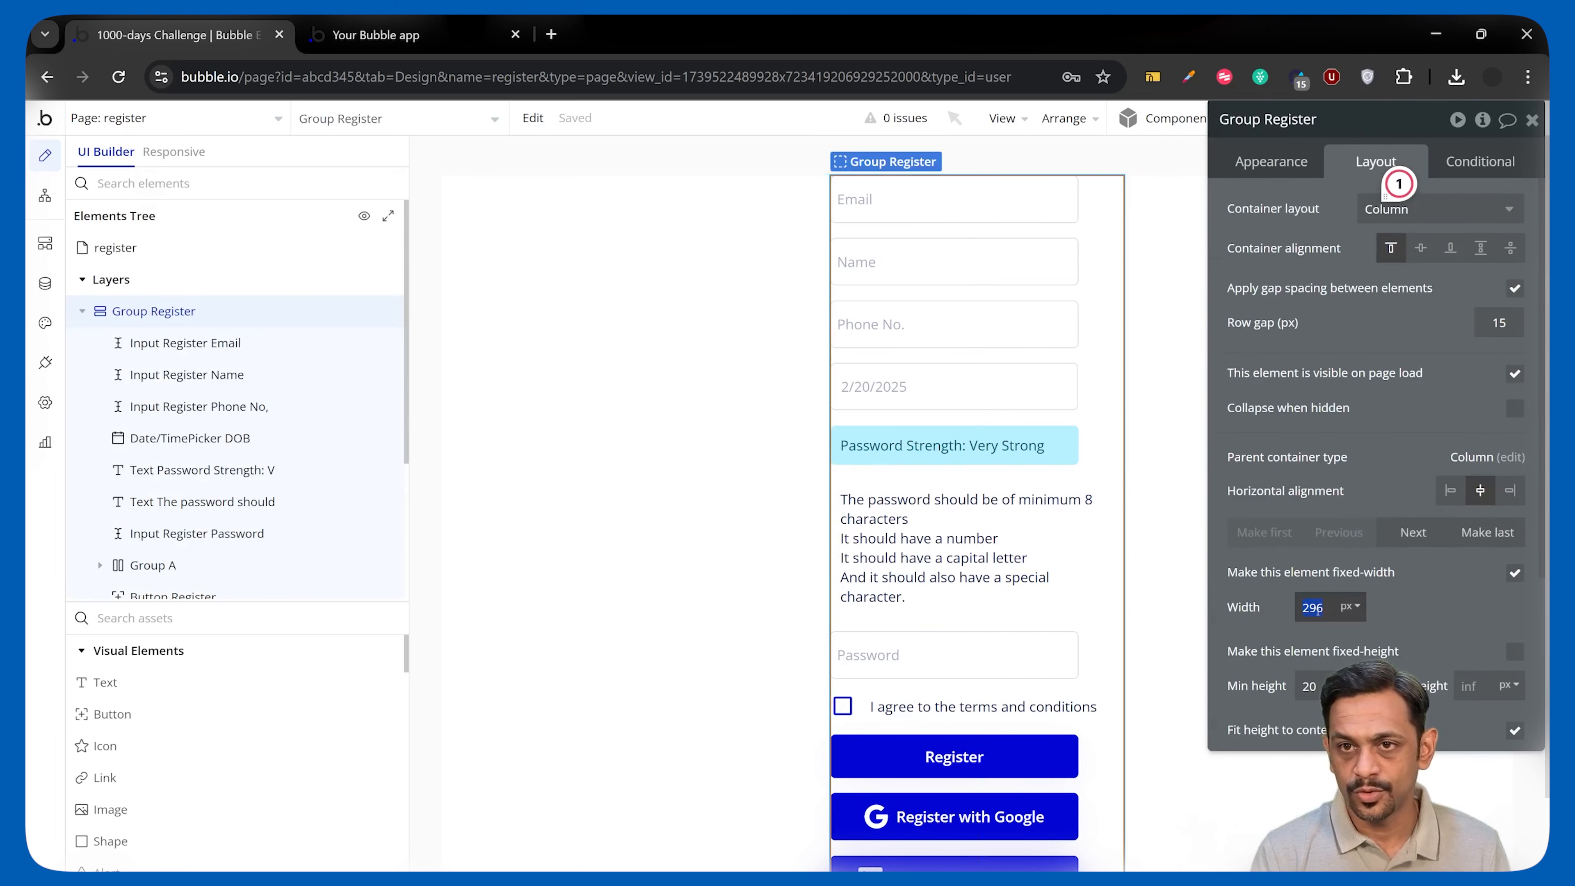
pyautogui.write('330')
pyautogui.press('Return')
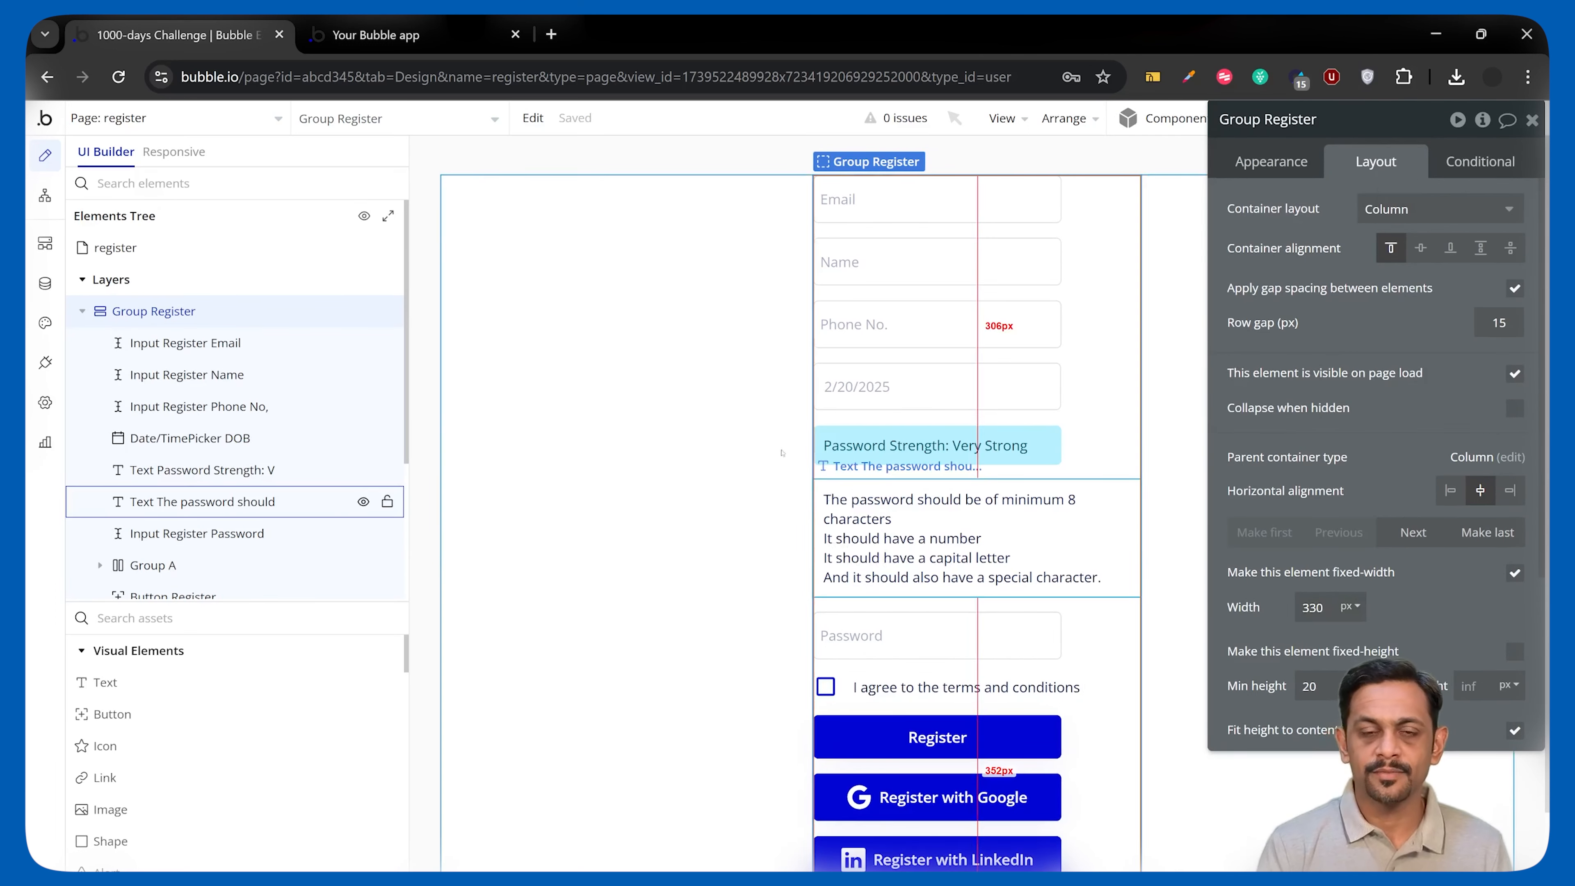
# Refresh the preview, then replace the rules text with the arrow-prefixed version and reselect Group Register.
pyautogui.click(434, 36)
pyautogui.click(473, 118)
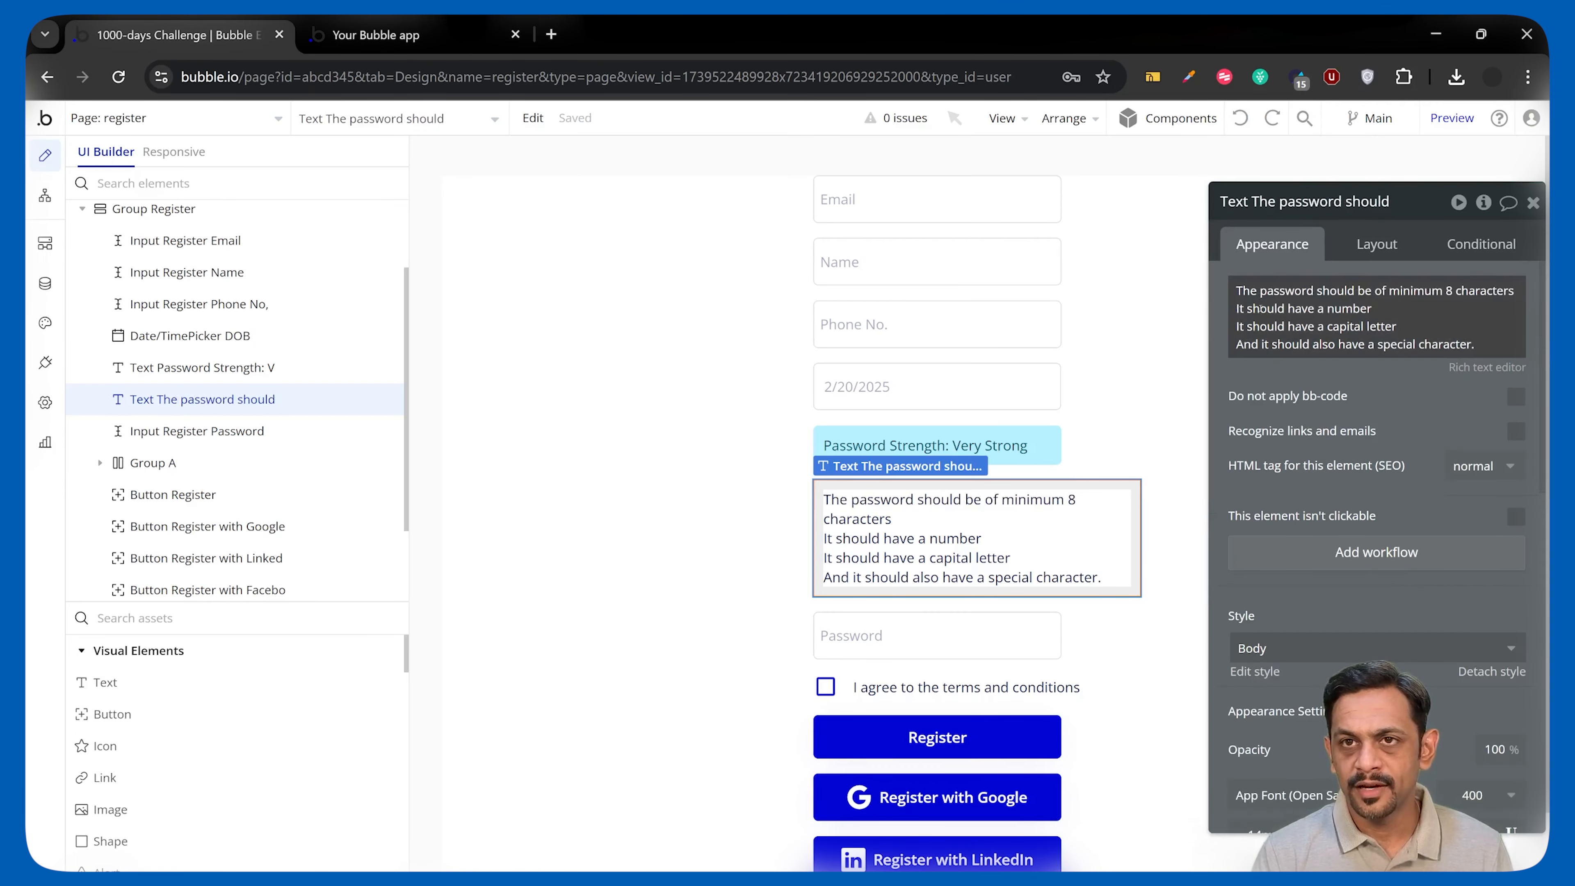
pyautogui.hotkey('ctrl', 'a')
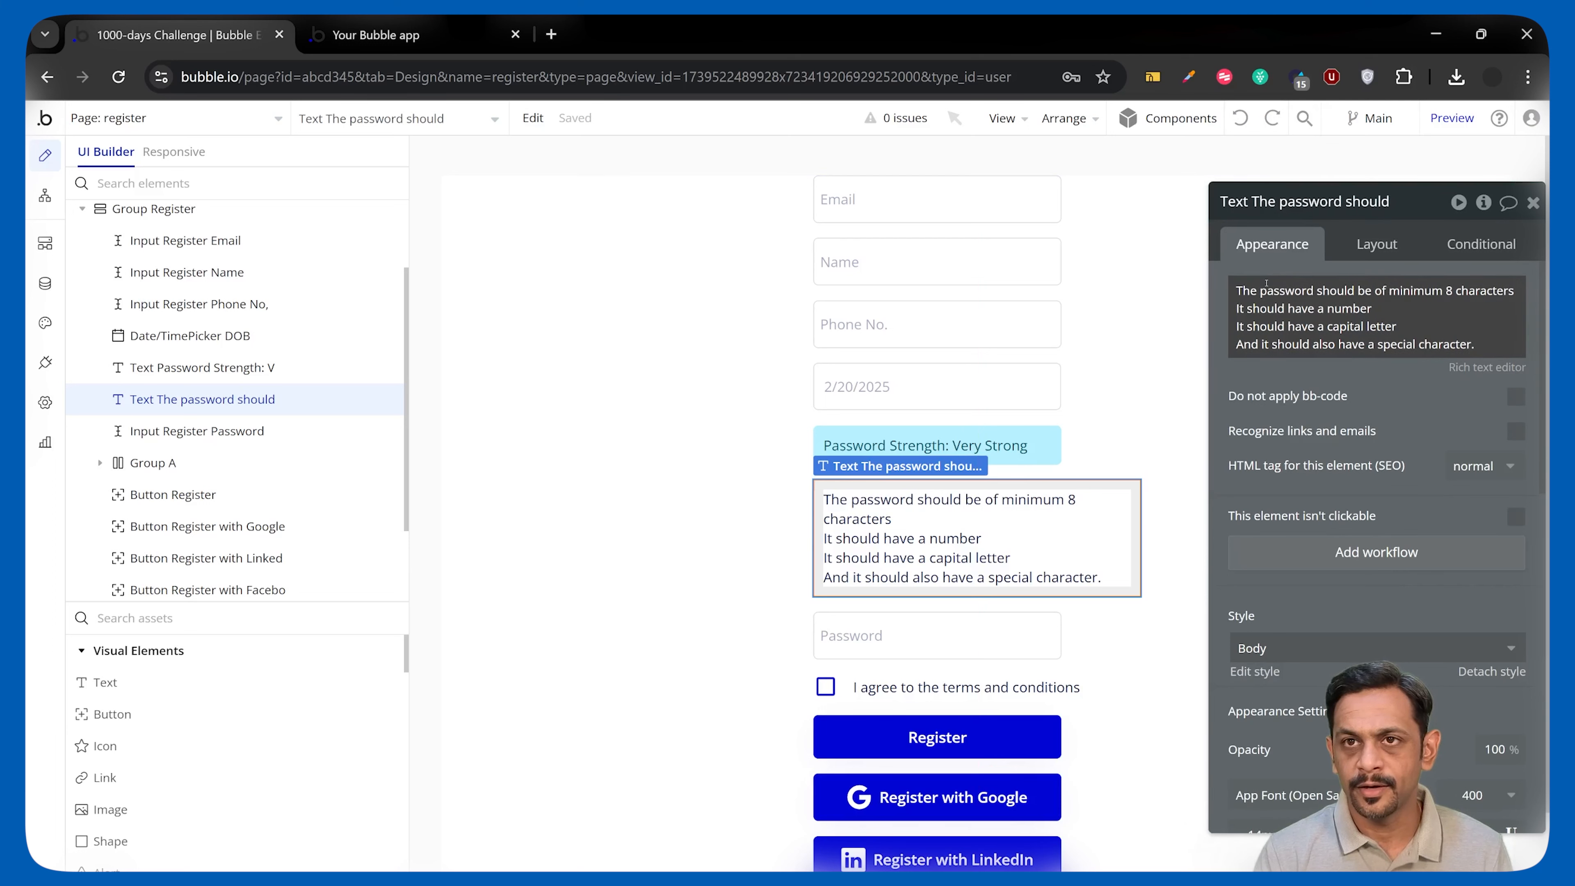
pyautogui.hotkey('ctrl', 'v')
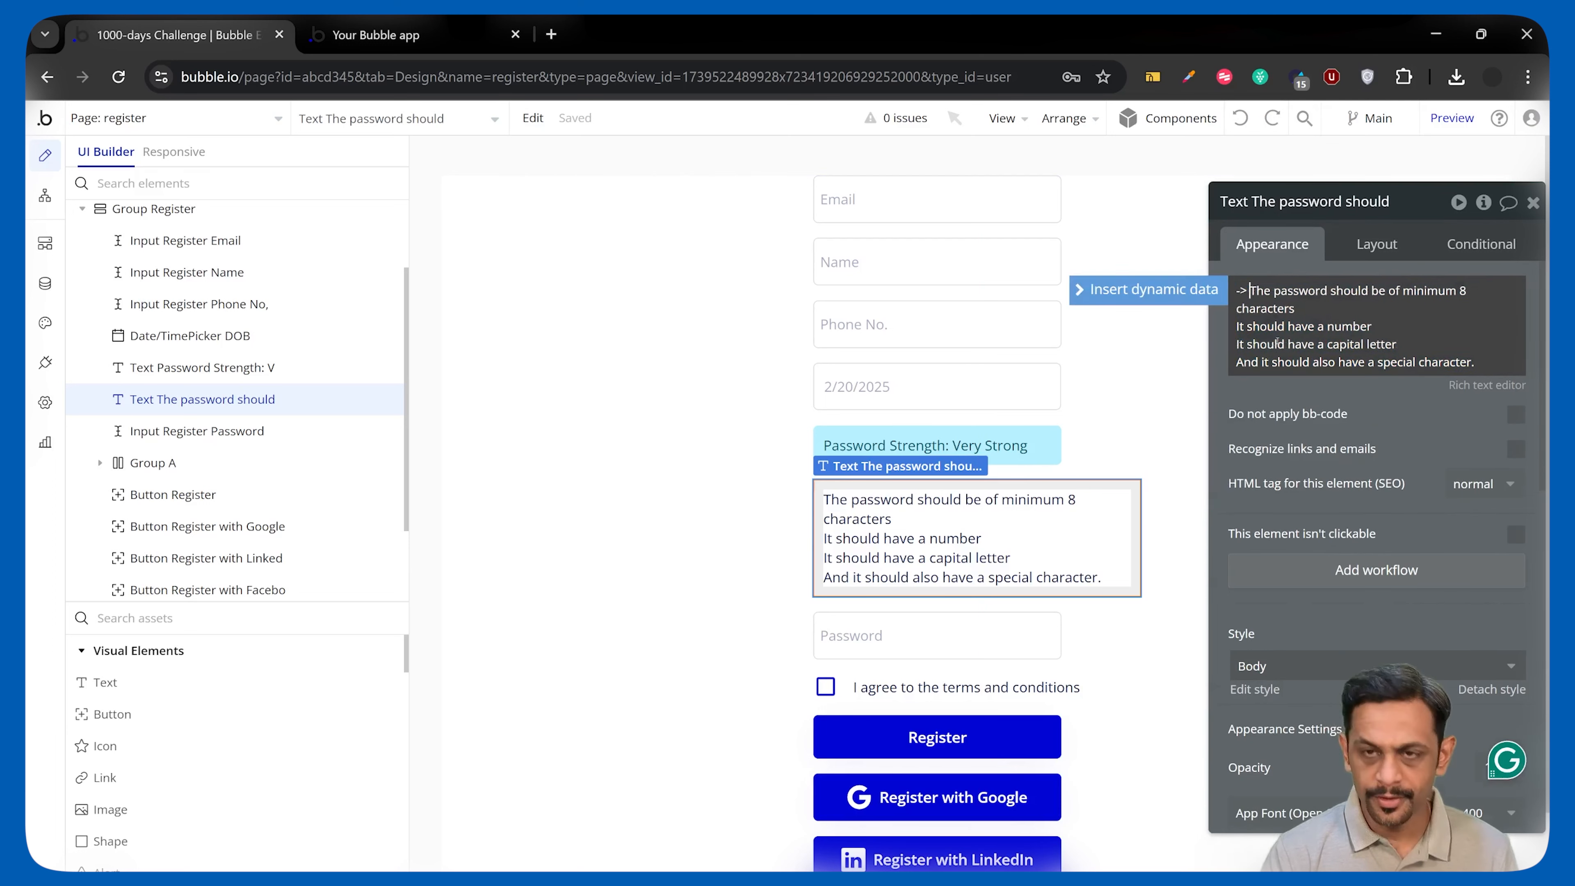
pyautogui.click(1131, 452)
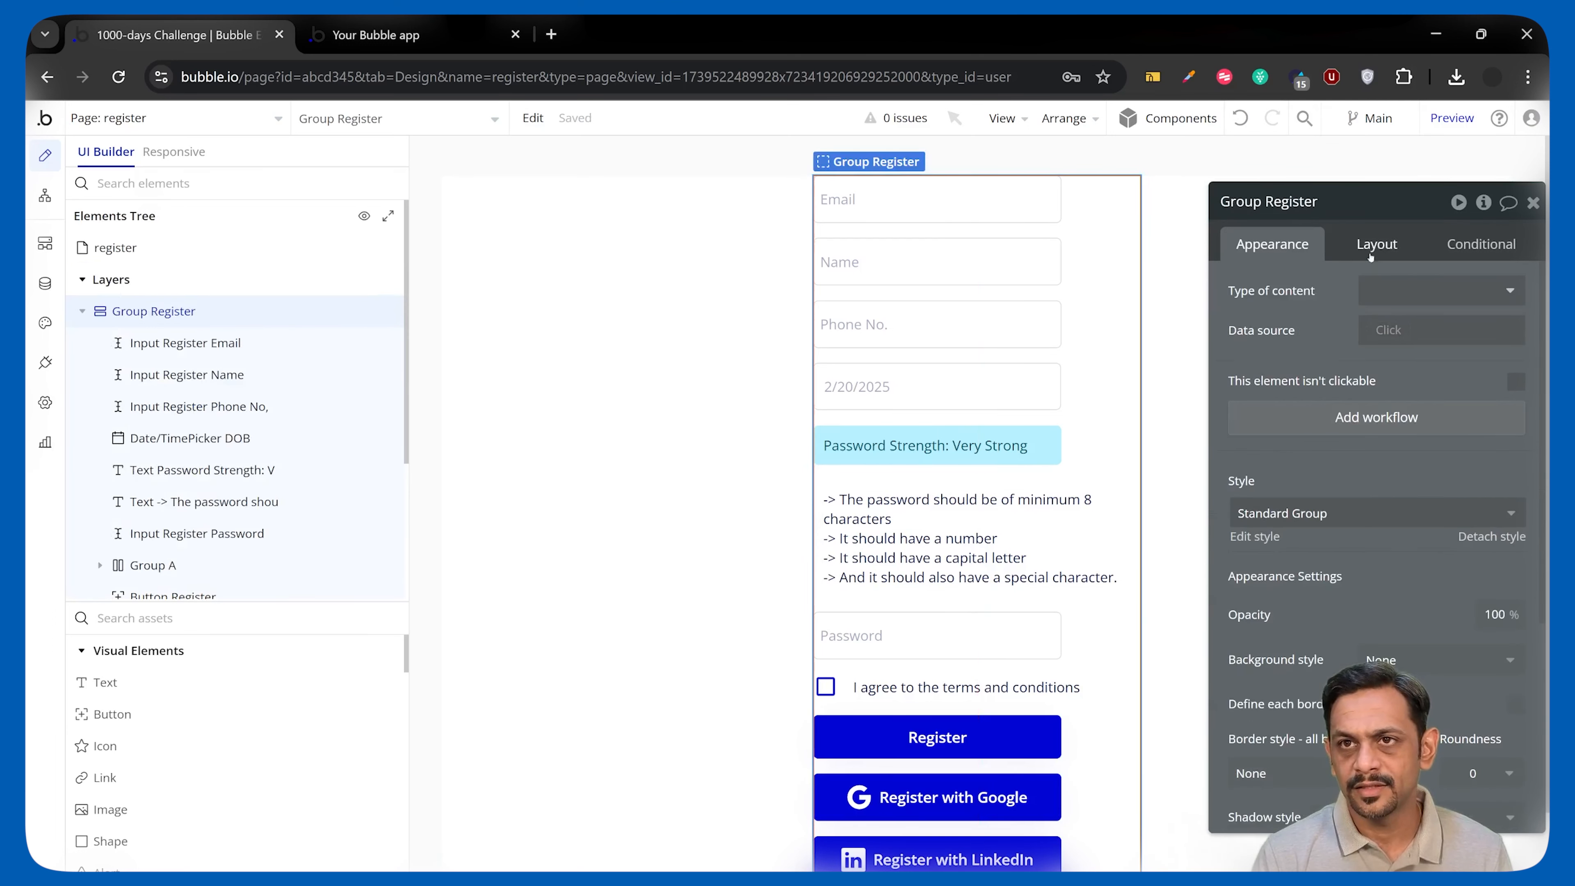
pyautogui.click(1378, 243)
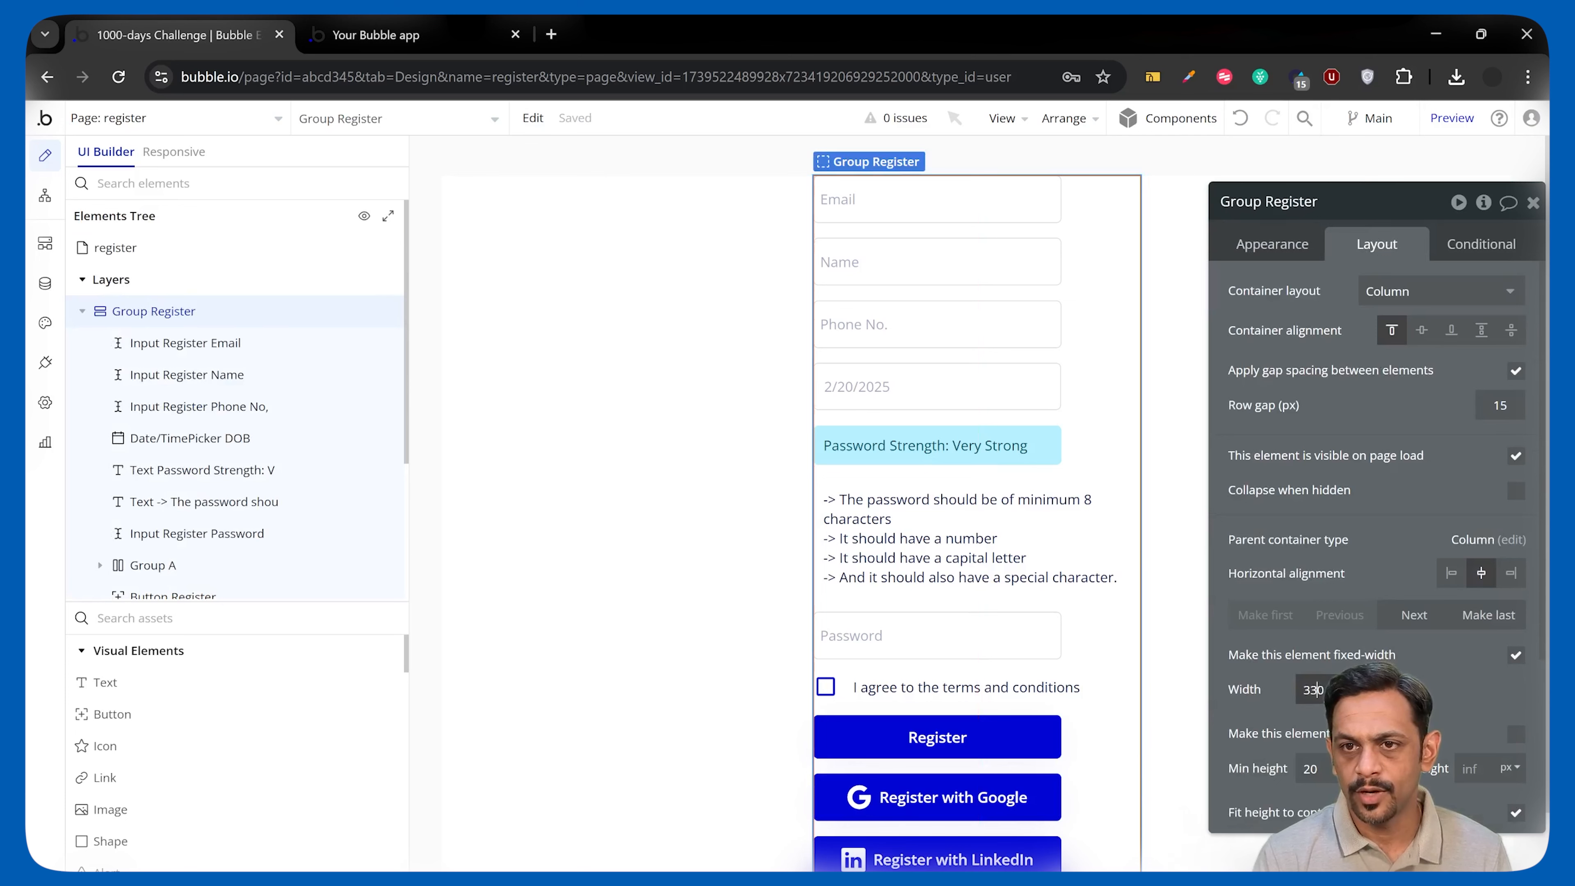
# Change Group Register's width to 370 and check the one-line rules in the live preview.
pyautogui.write('7')
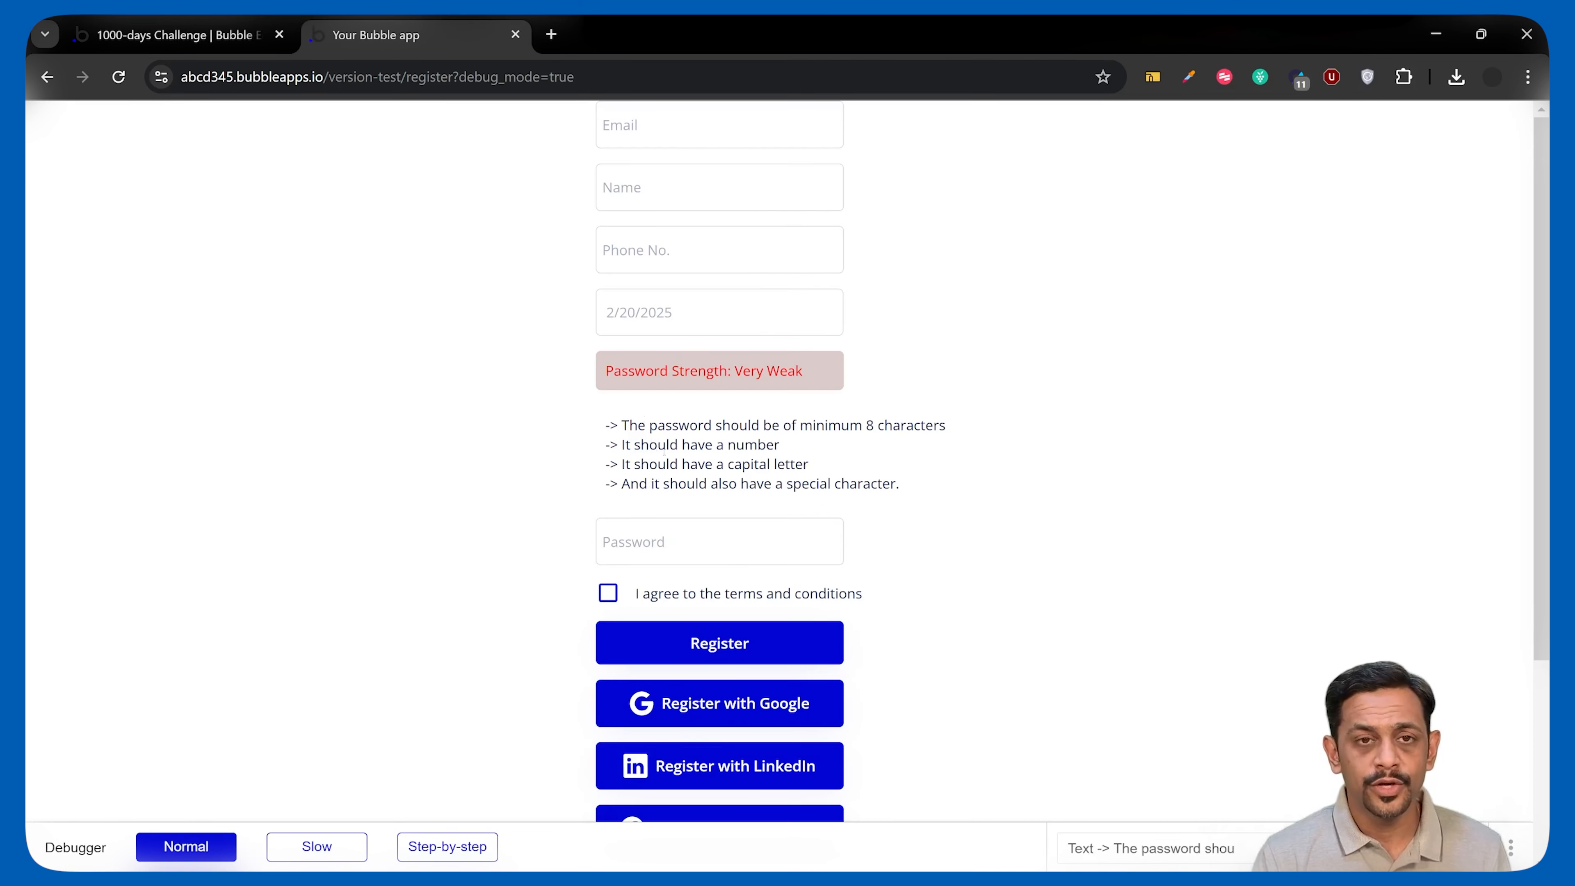
pyautogui.click(652, 553)
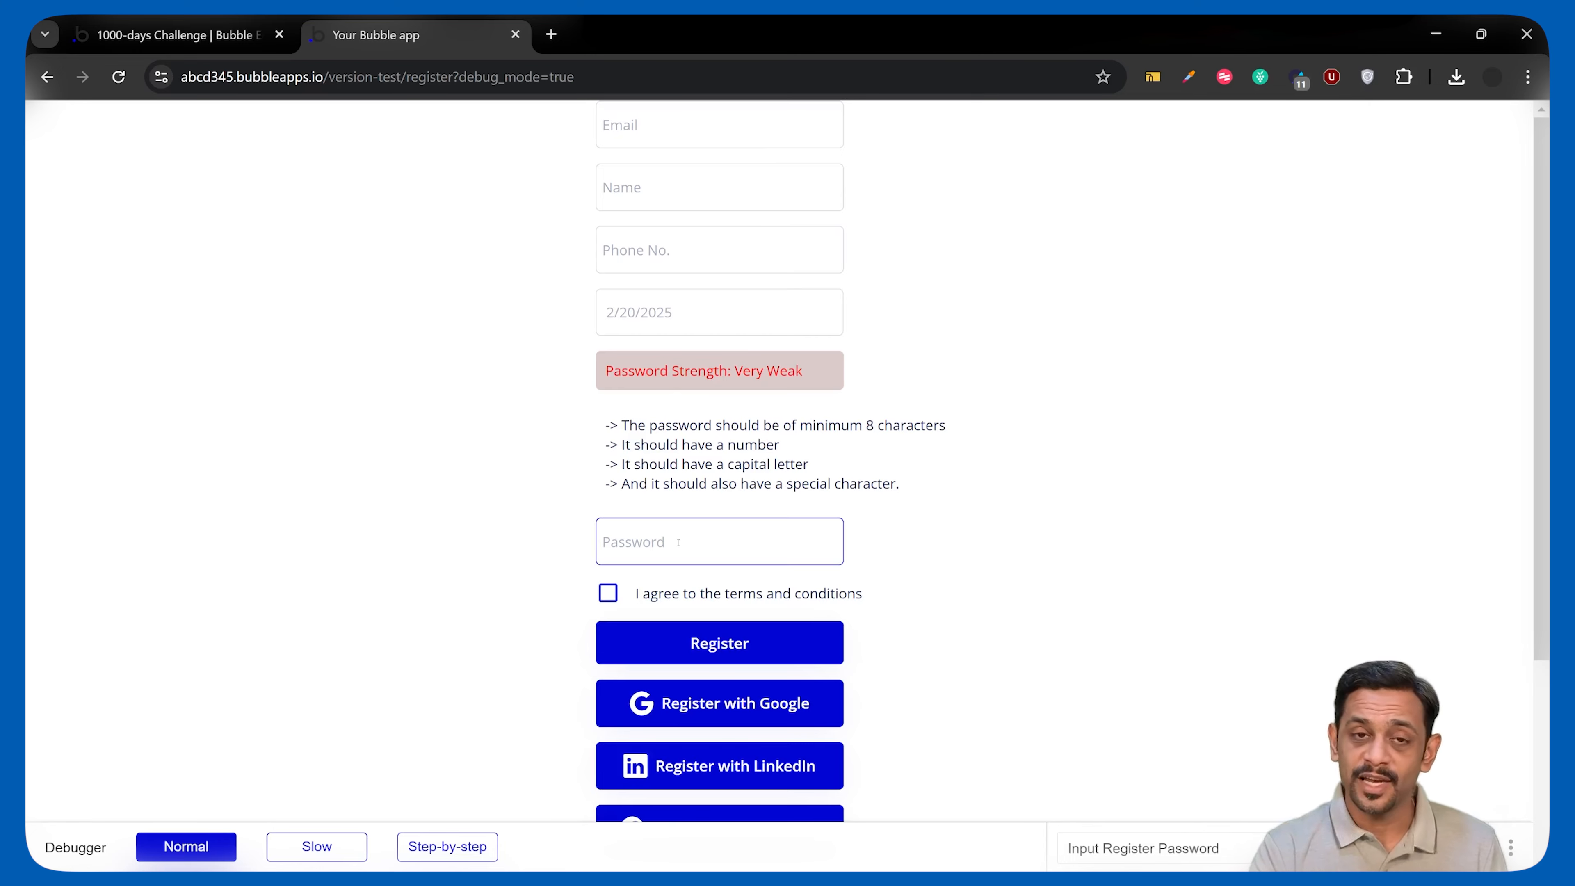
pyautogui.click(506, 372)
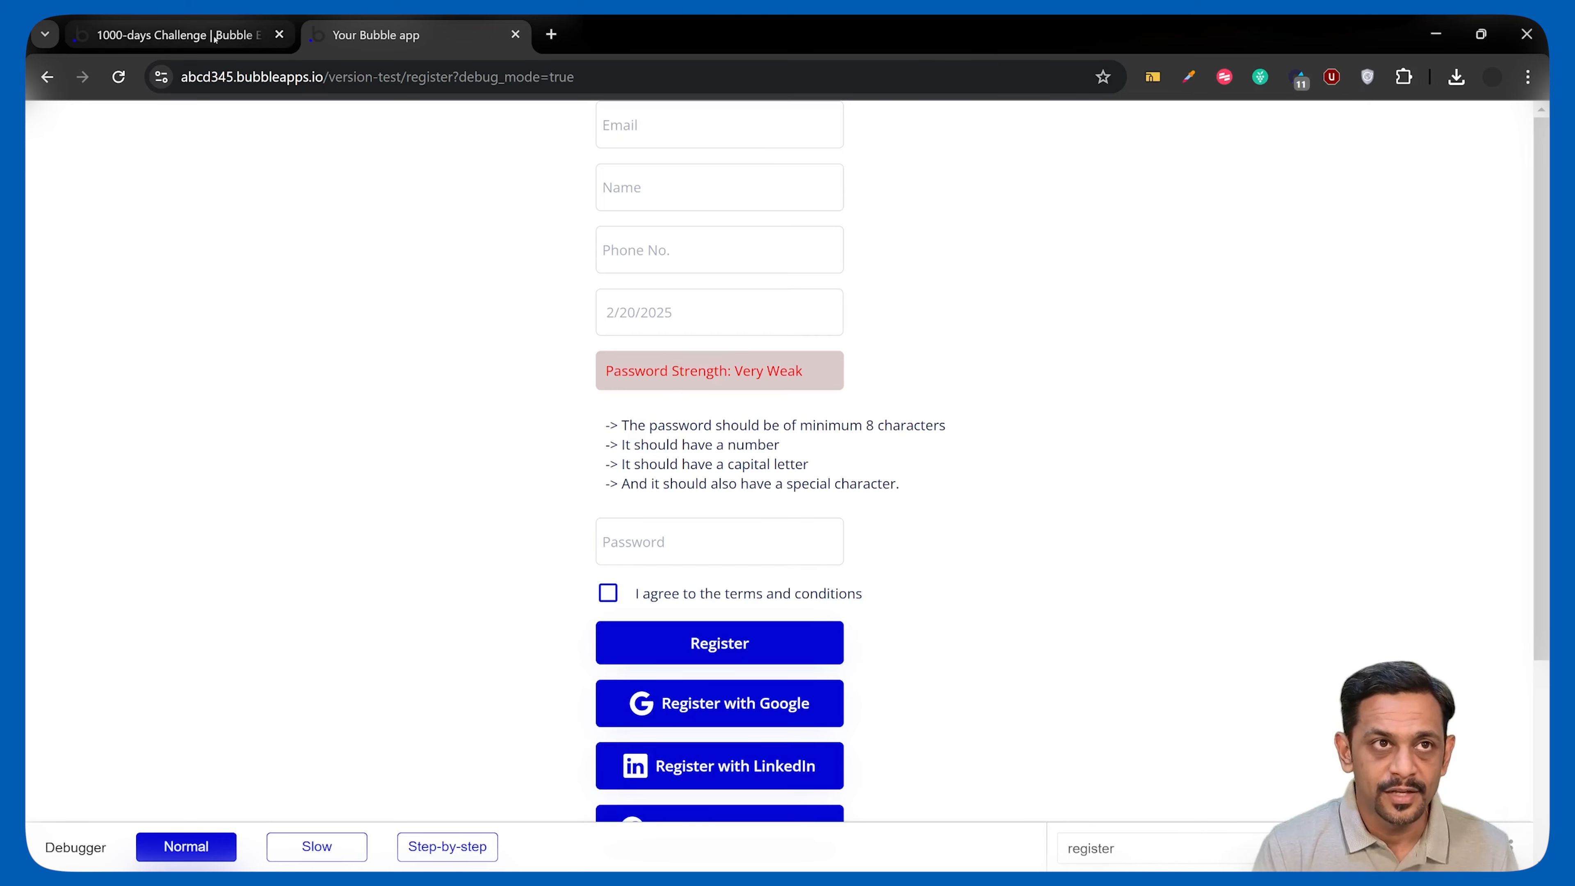
pyautogui.click(173, 35)
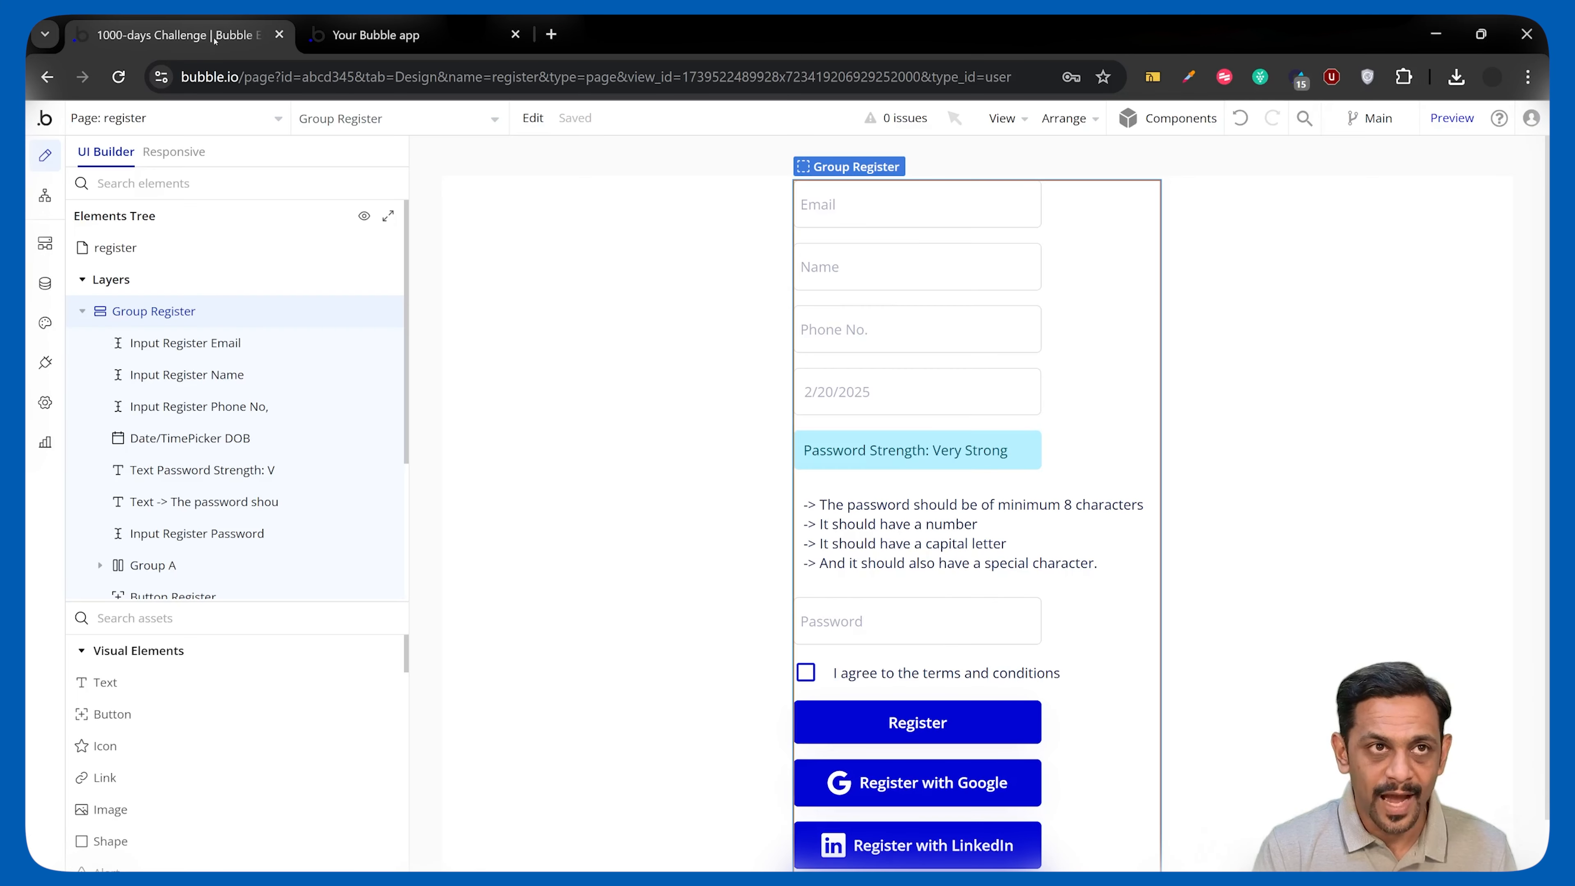
# Add a group below the rules text and name it Group Password Policy Check.
pyautogui.click(217, 624)
pyautogui.write('group')
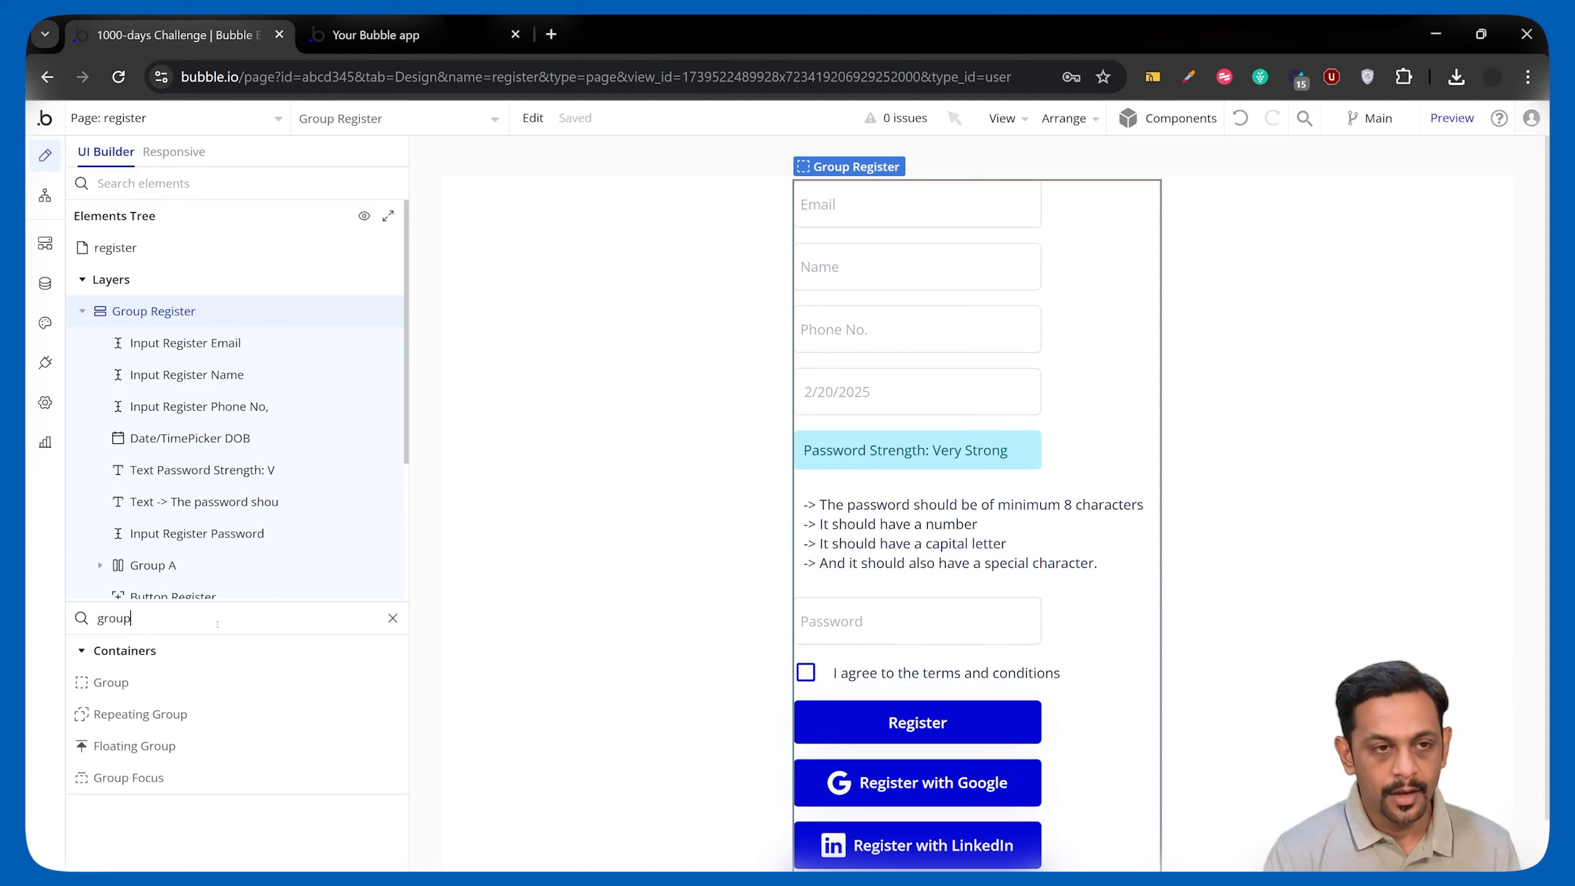
pyautogui.moveTo(160, 683); pyautogui.dragTo(814, 580)
pyautogui.click(1285, 202)
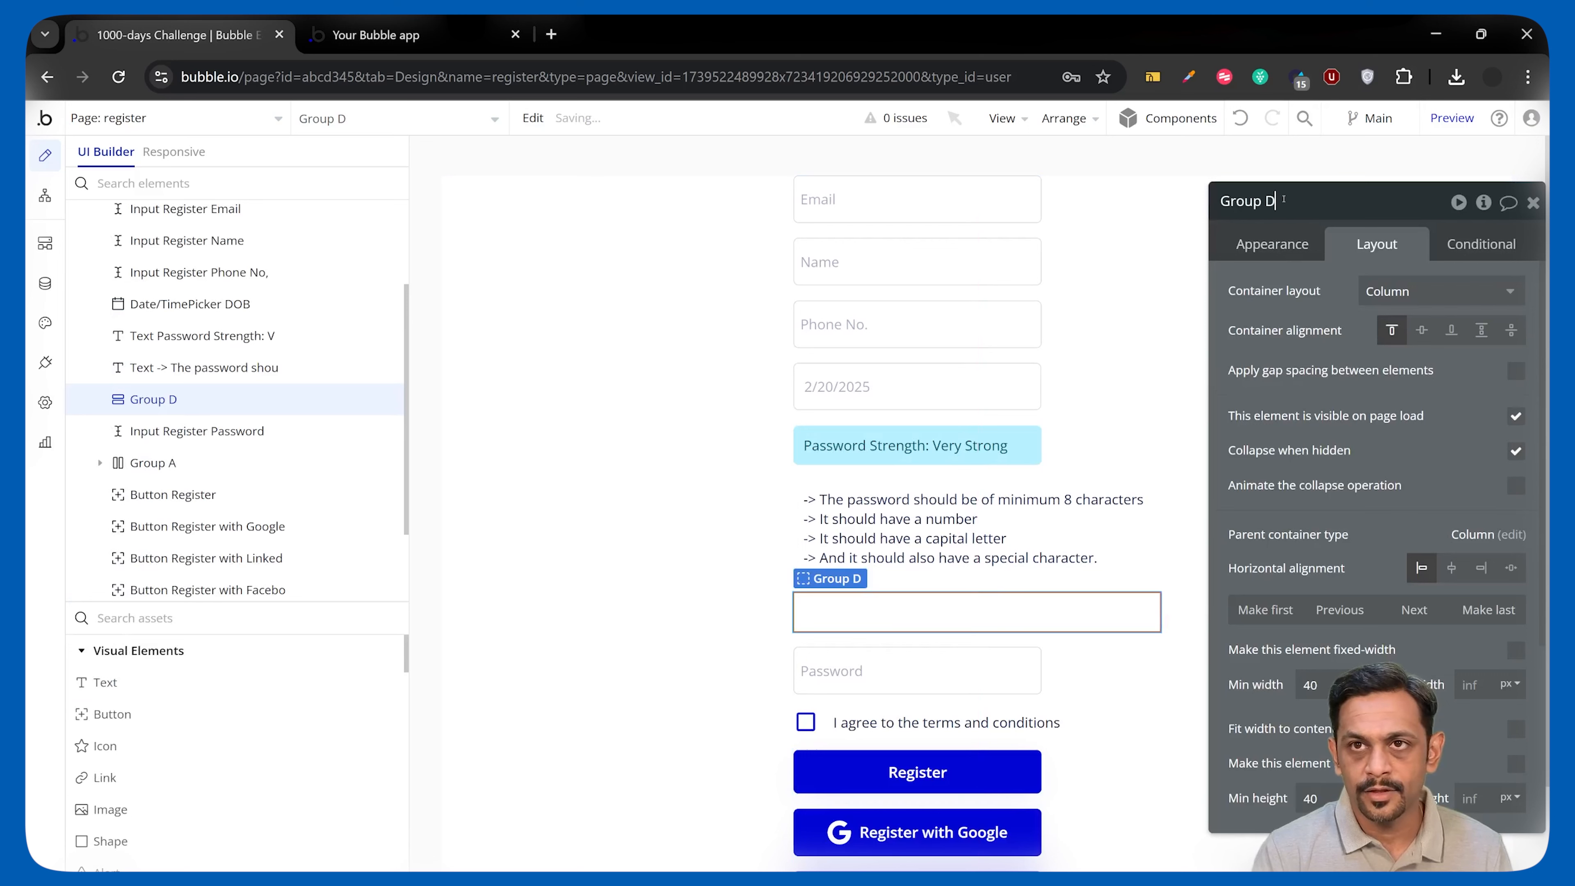
pyautogui.press('BackSpace')
pyautogui.write('Password Policy Check')
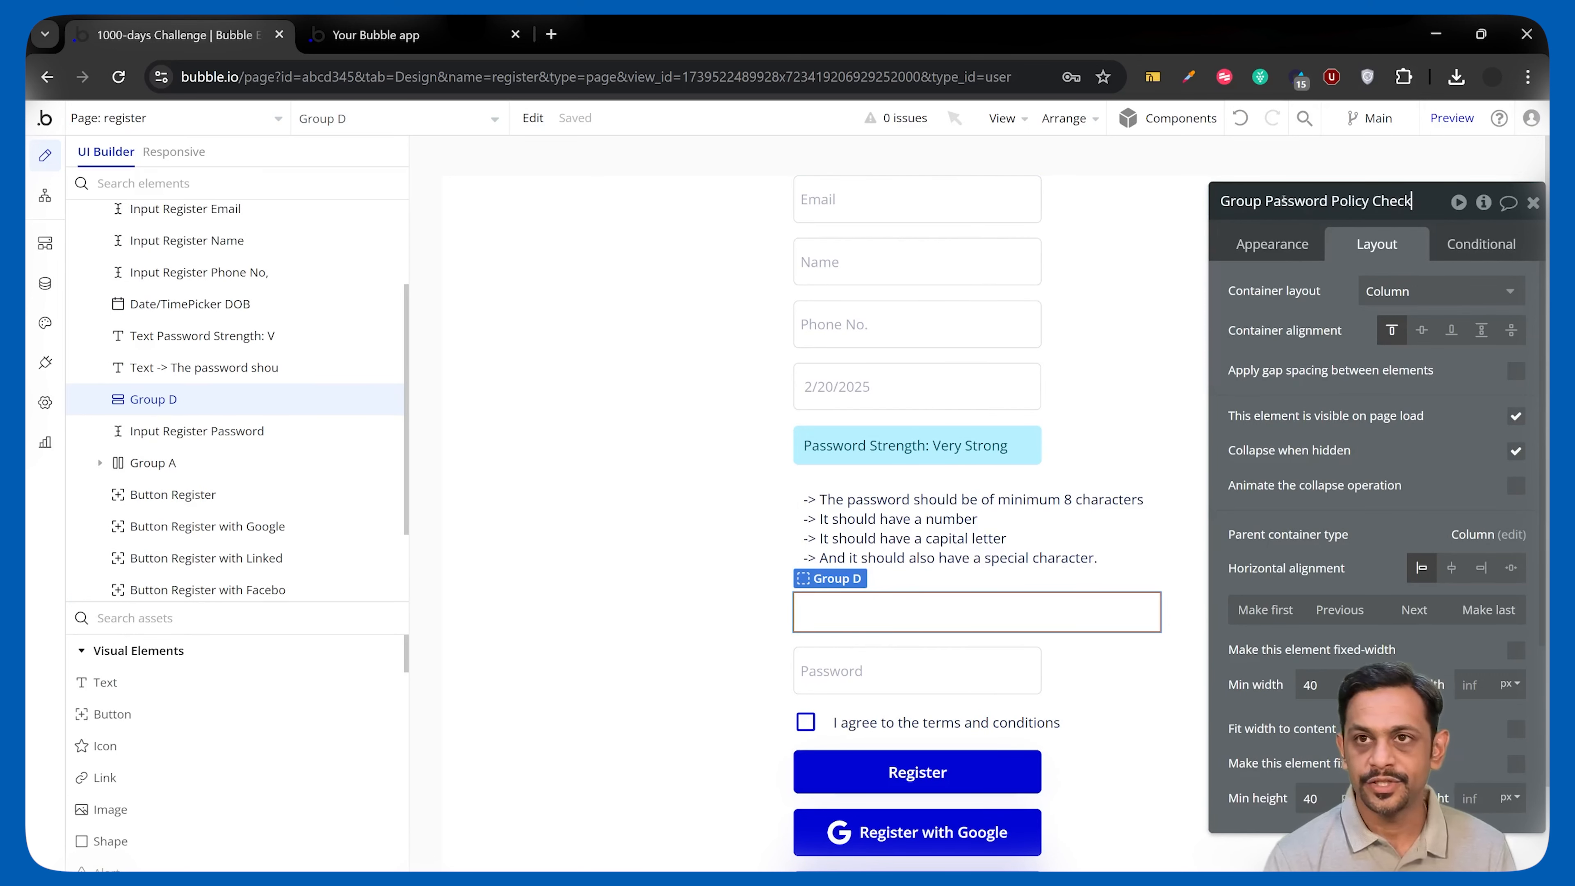
pyautogui.press('Return')
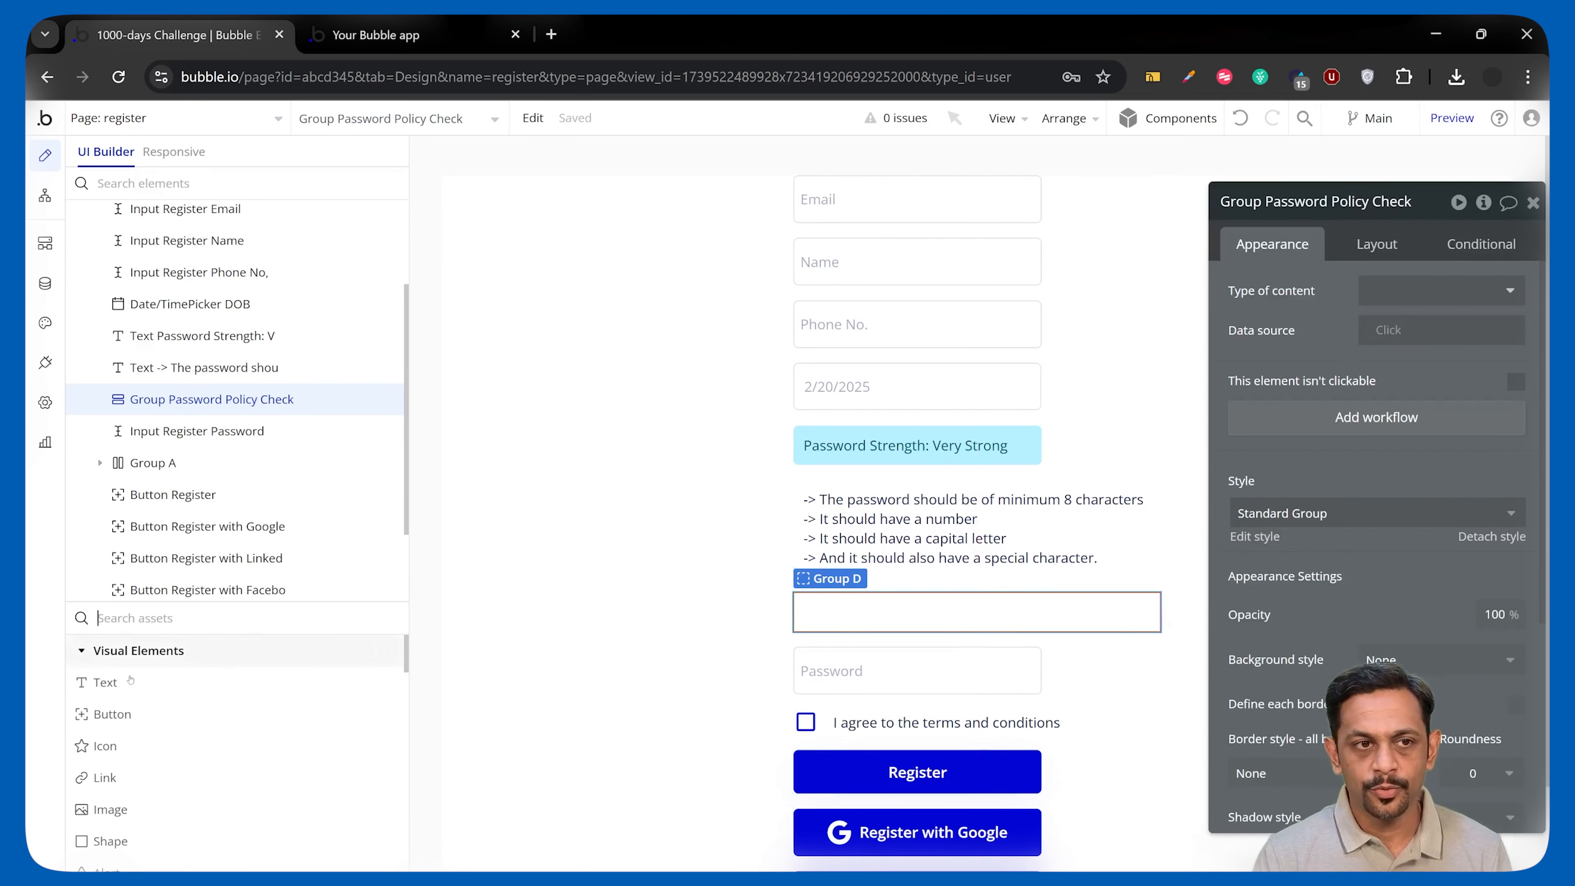
# Place a button inside the group, set its type to Icon and label, with a circle icon.
pyautogui.moveTo(112, 713); pyautogui.dragTo(803, 599)
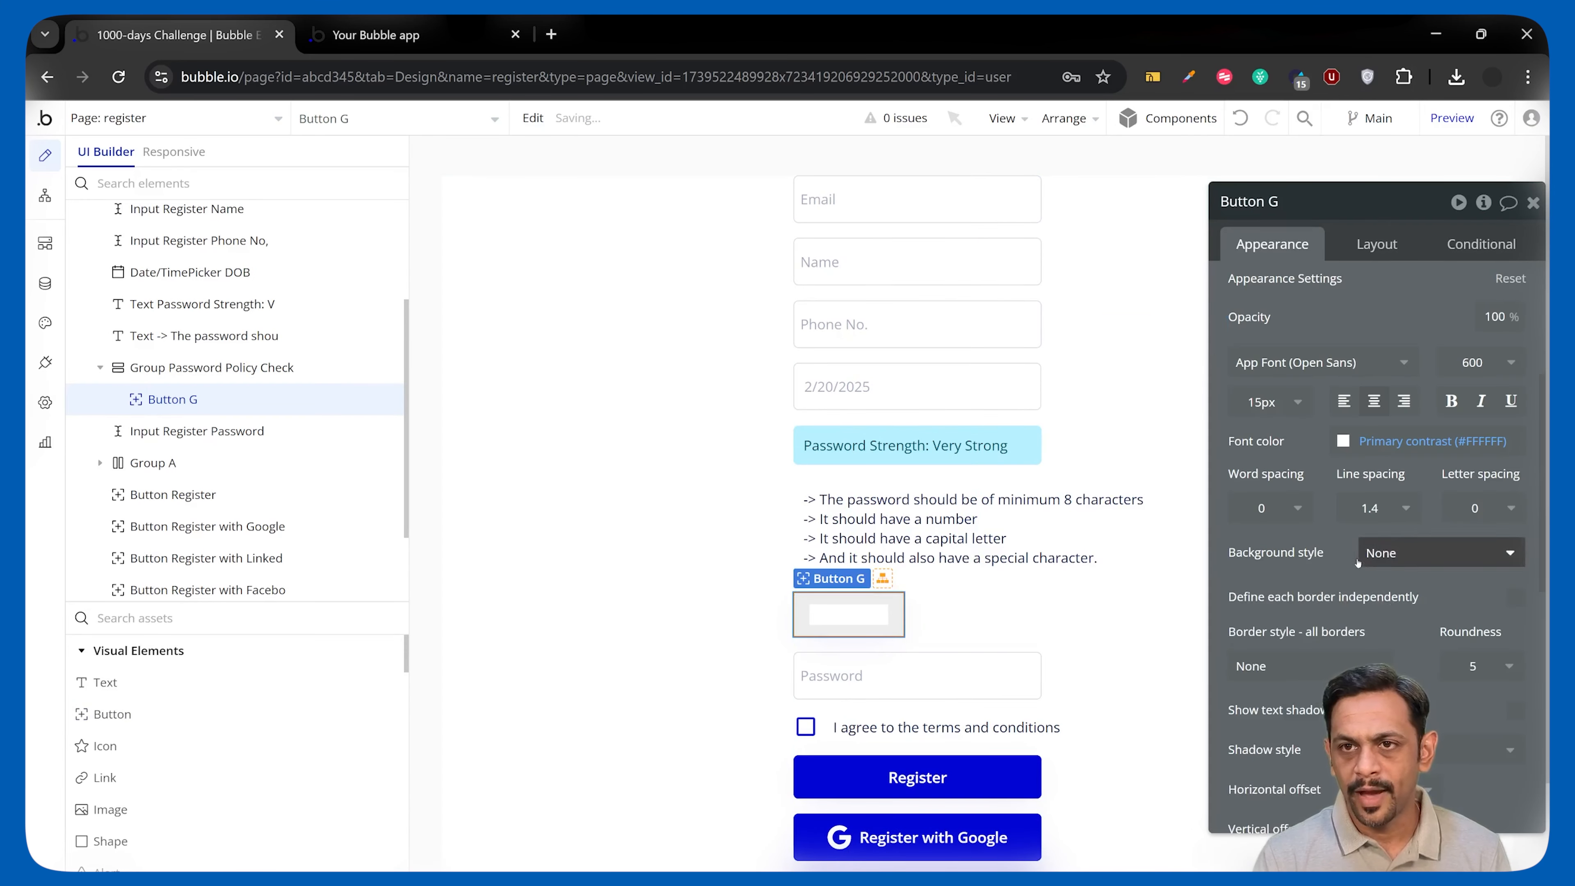
pyautogui.scroll(5, 1372, 398)
pyautogui.click(1377, 299)
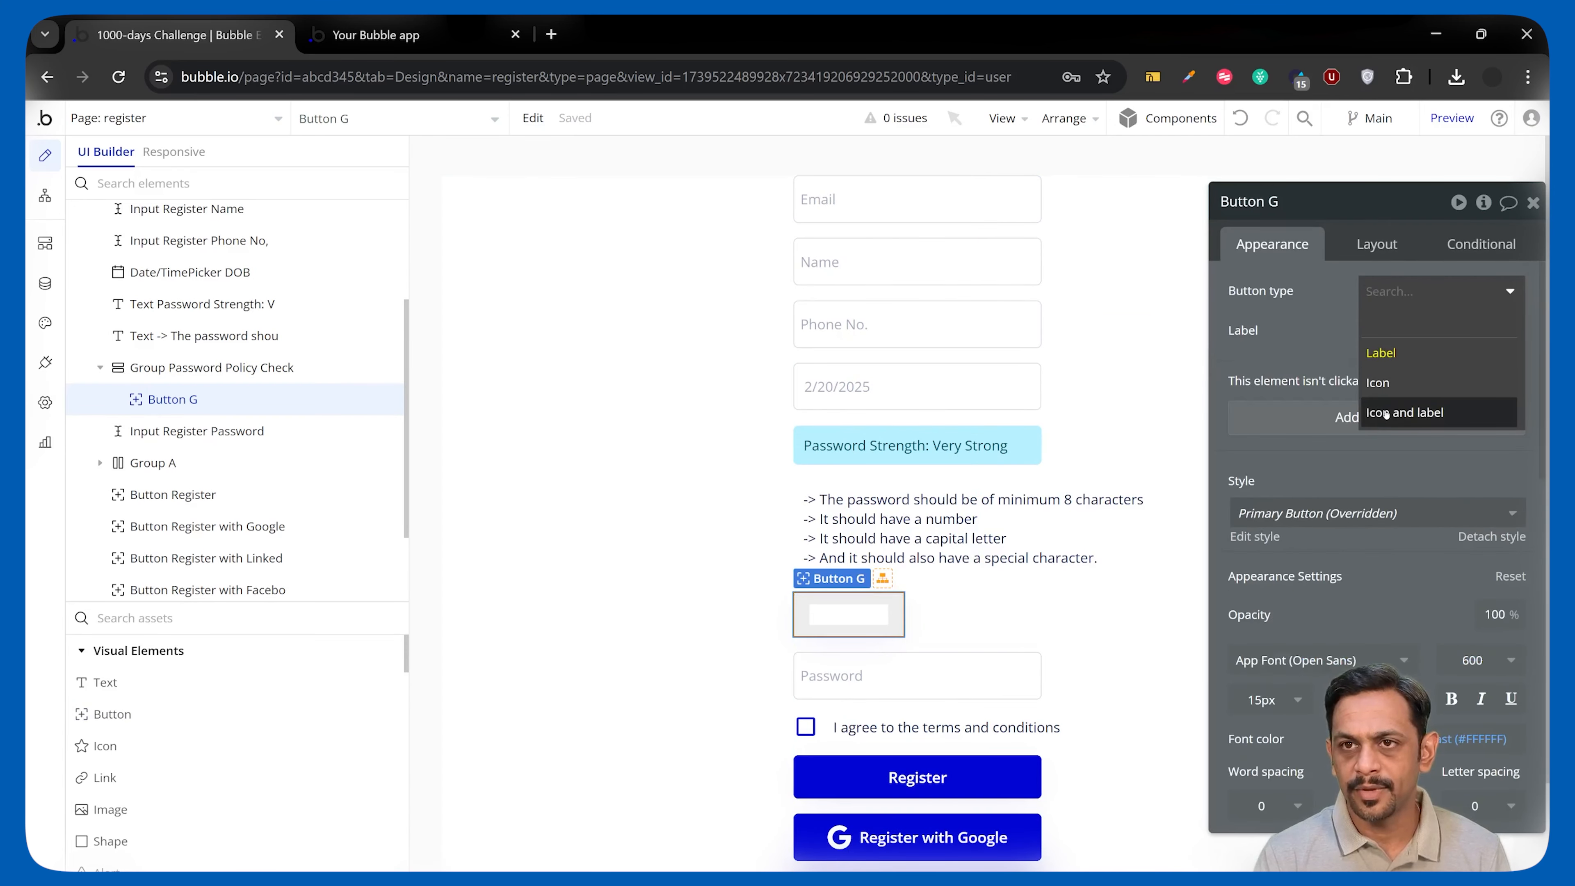
pyautogui.click(1405, 412)
pyautogui.click(1395, 330)
pyautogui.write('circ')
pyautogui.click(1304, 527)
# Label the button 'Minimum 8 characters' and make its icon and text colours black.
pyautogui.click(1393, 370)
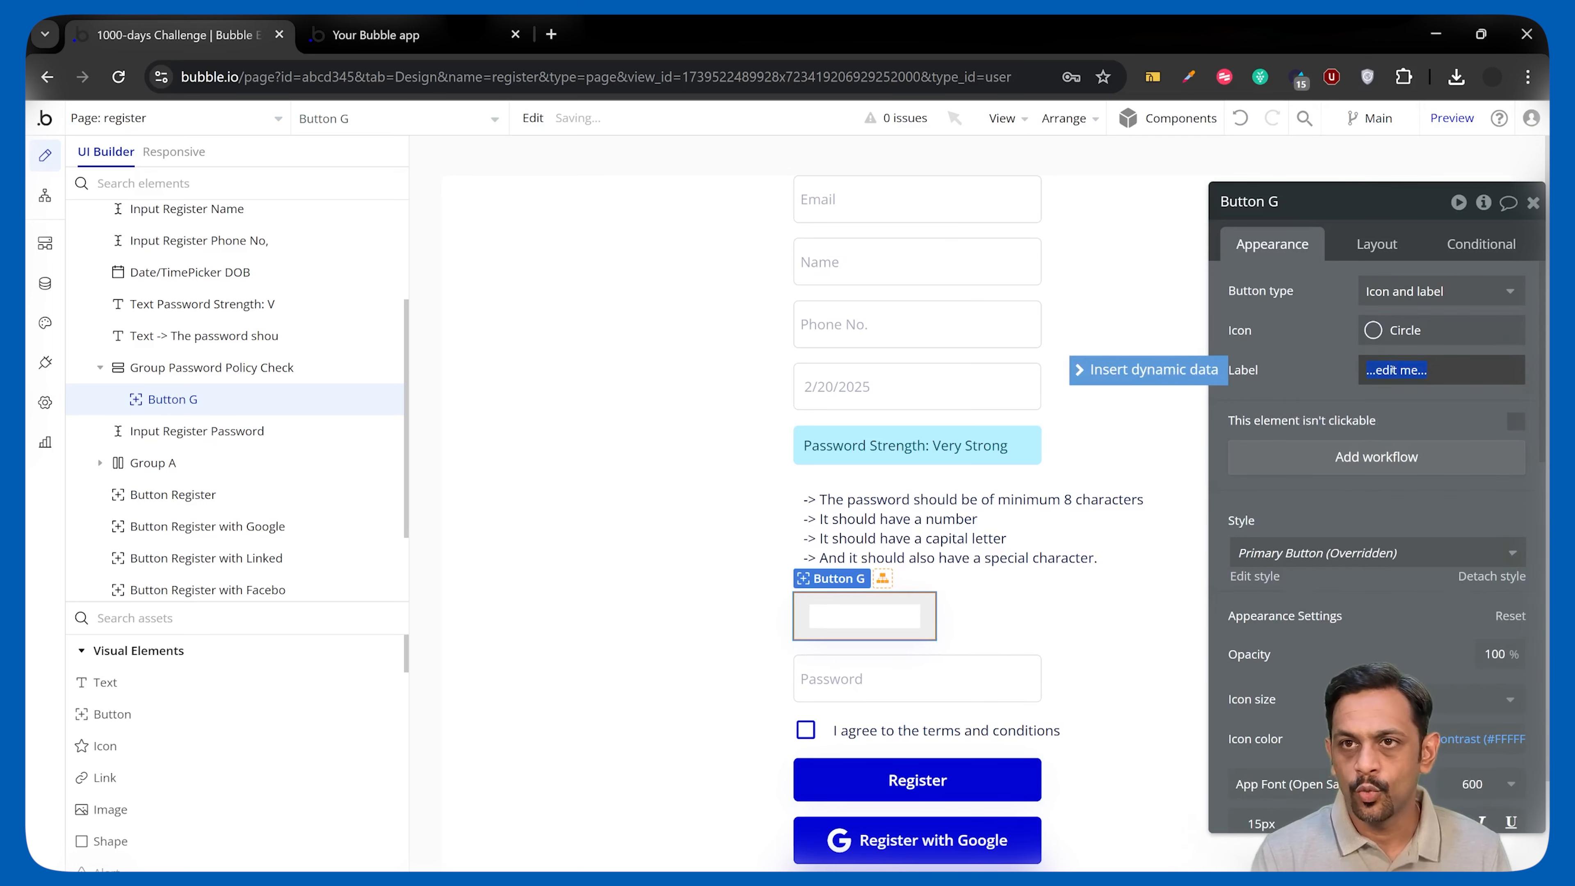
pyautogui.write('Minimum 8 characters')
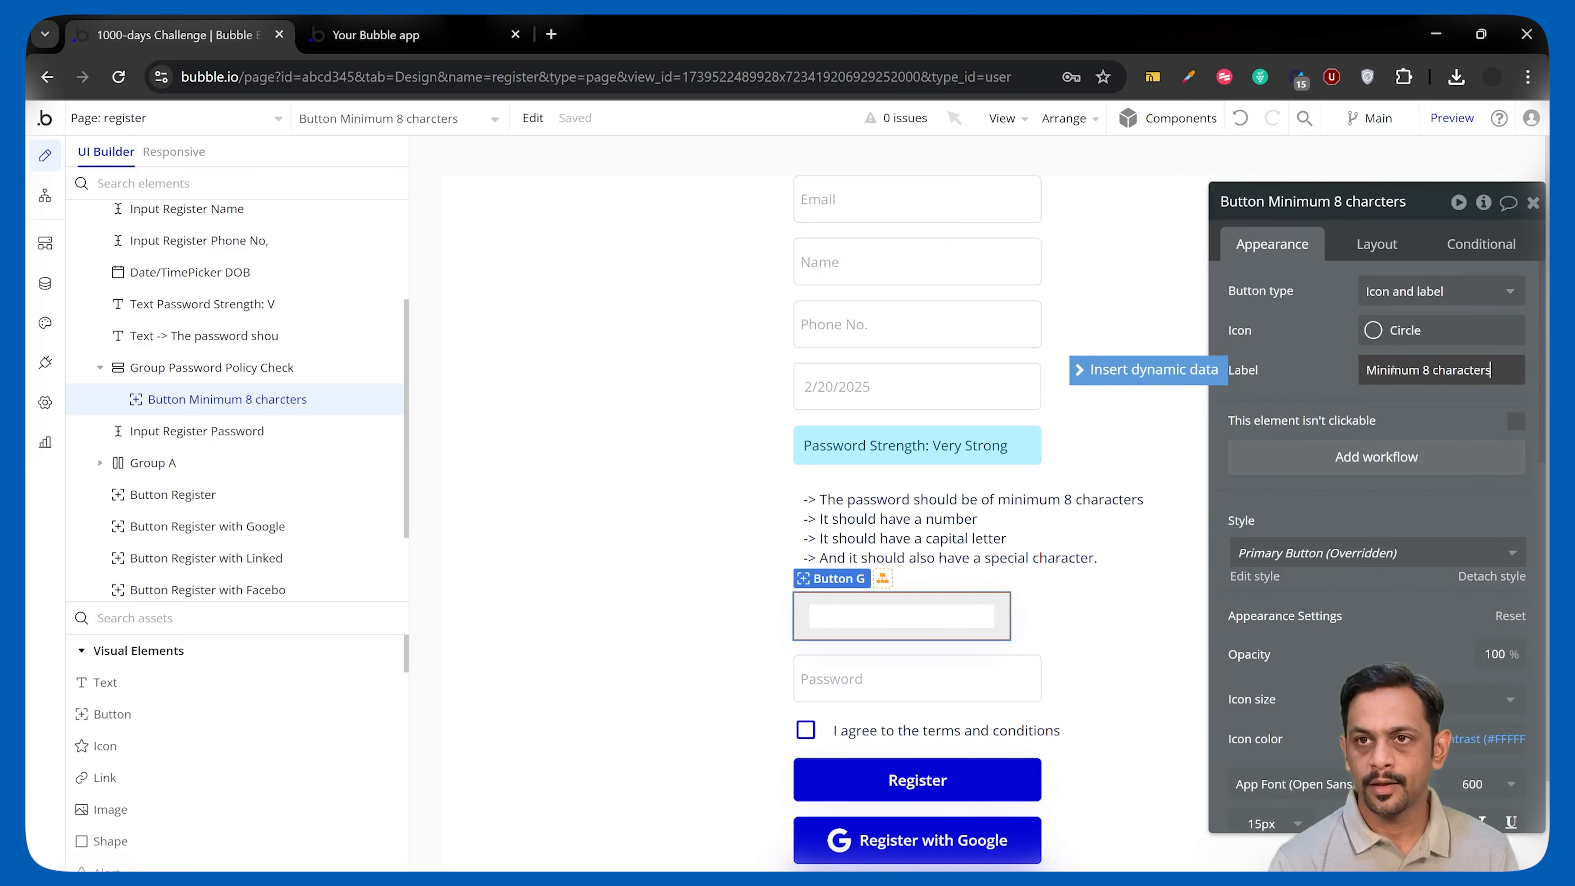
pyautogui.click(1326, 338)
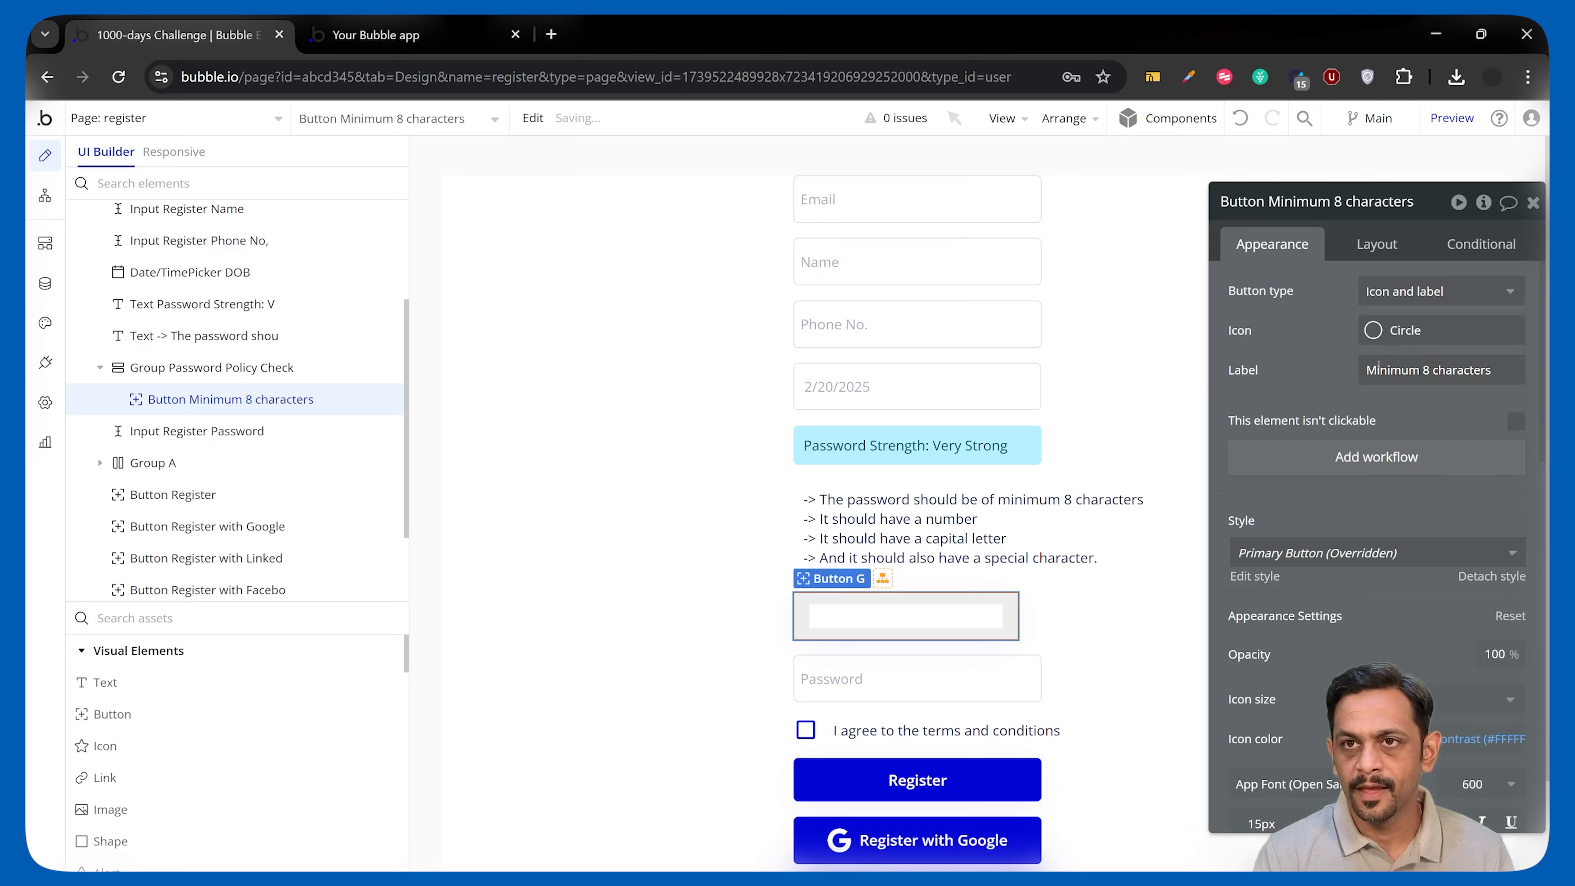
pyautogui.scroll(-5, 1379, 365)
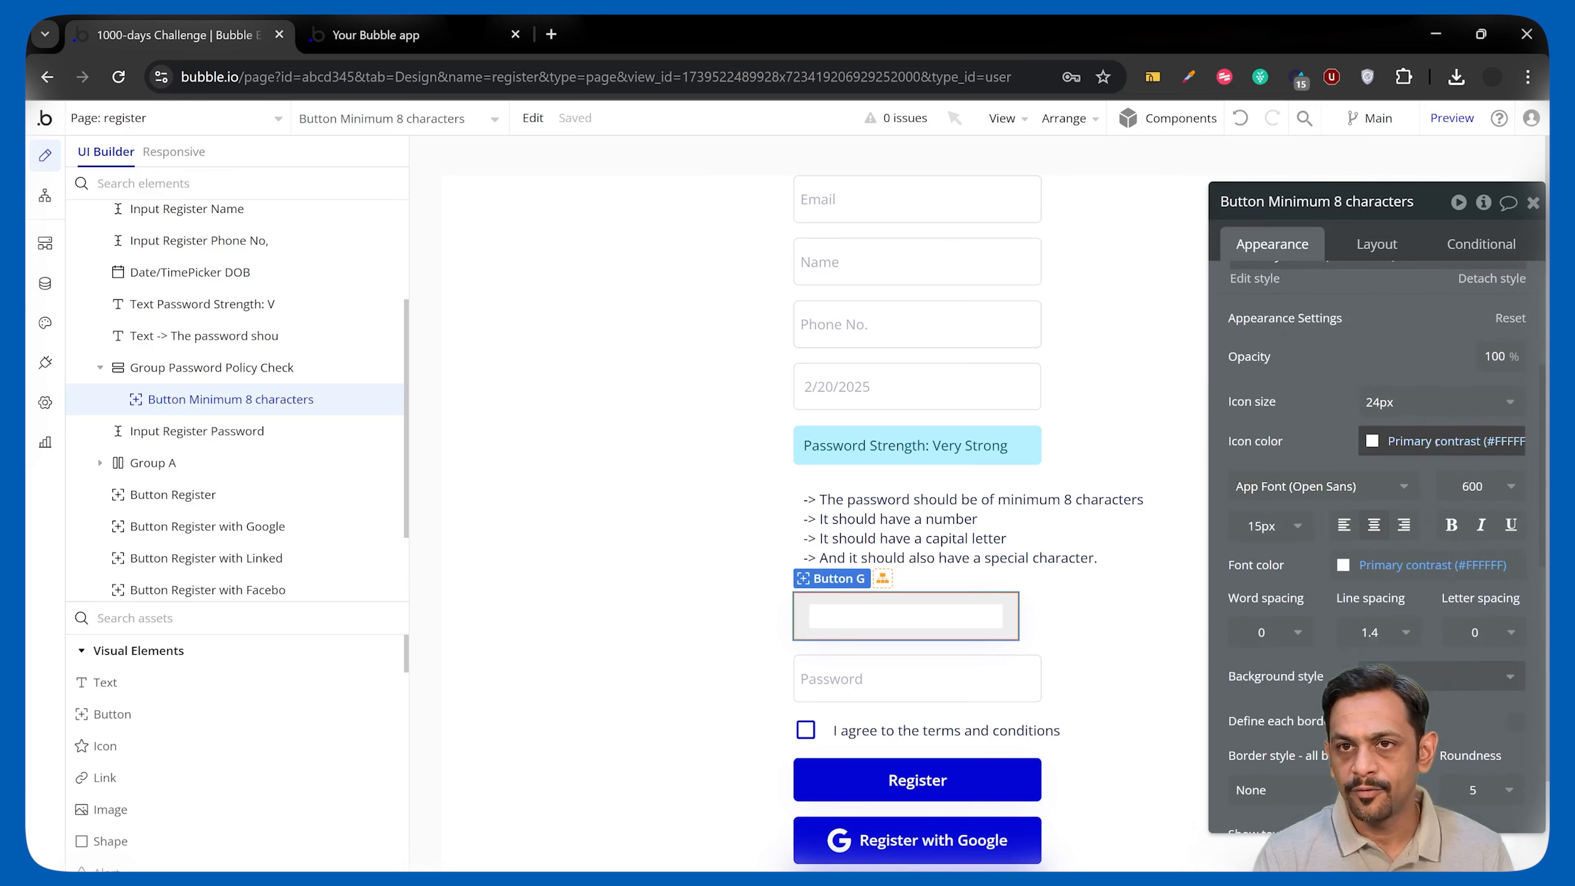
pyautogui.click(1417, 442)
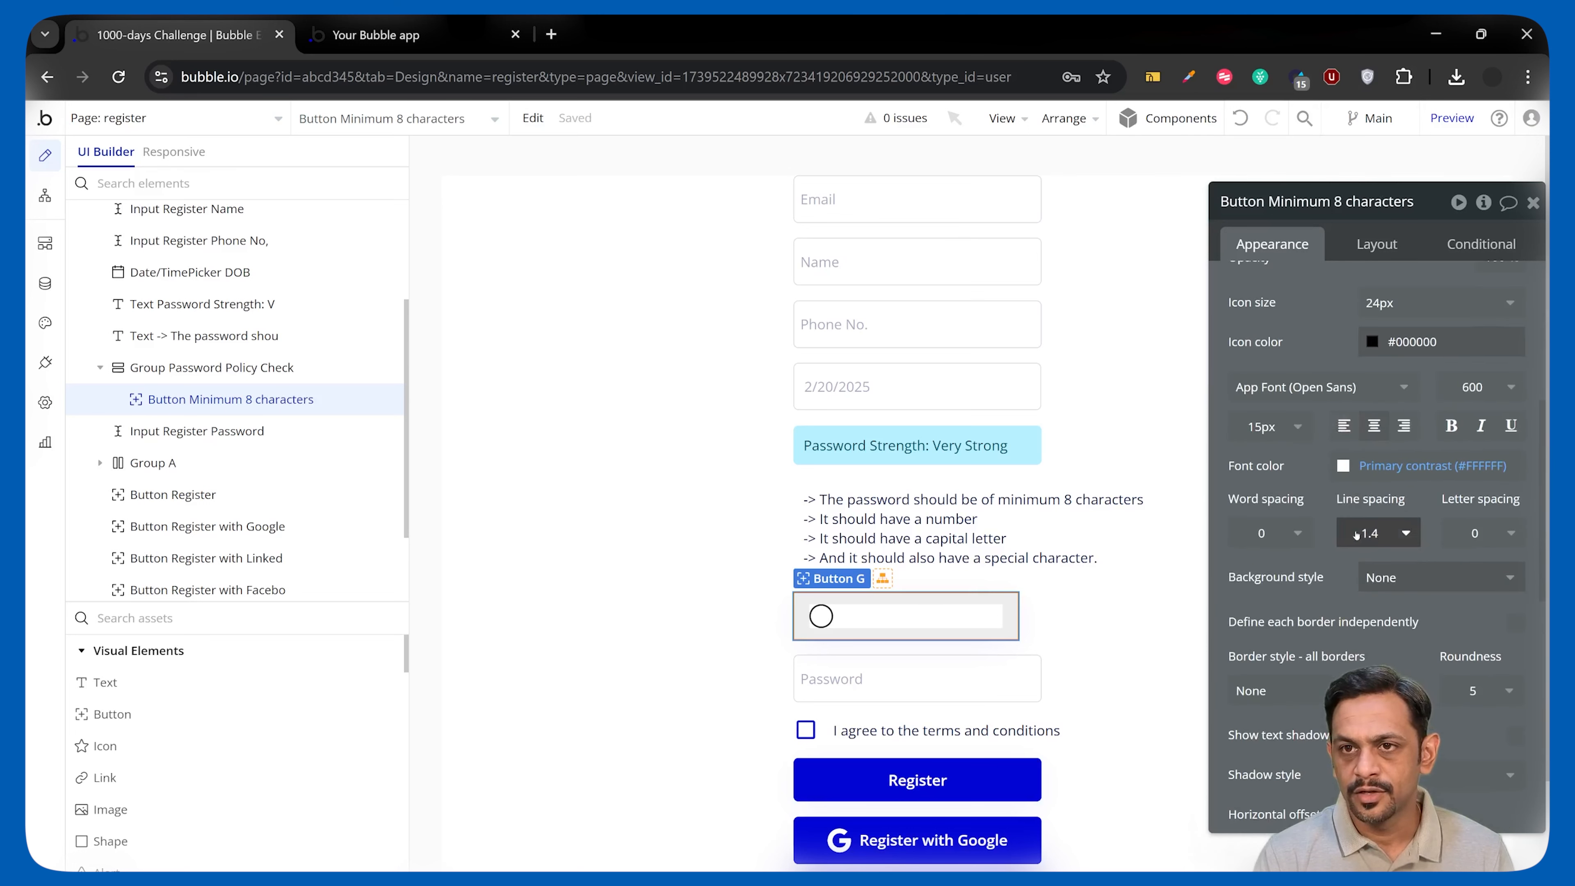
pyautogui.click(1343, 465)
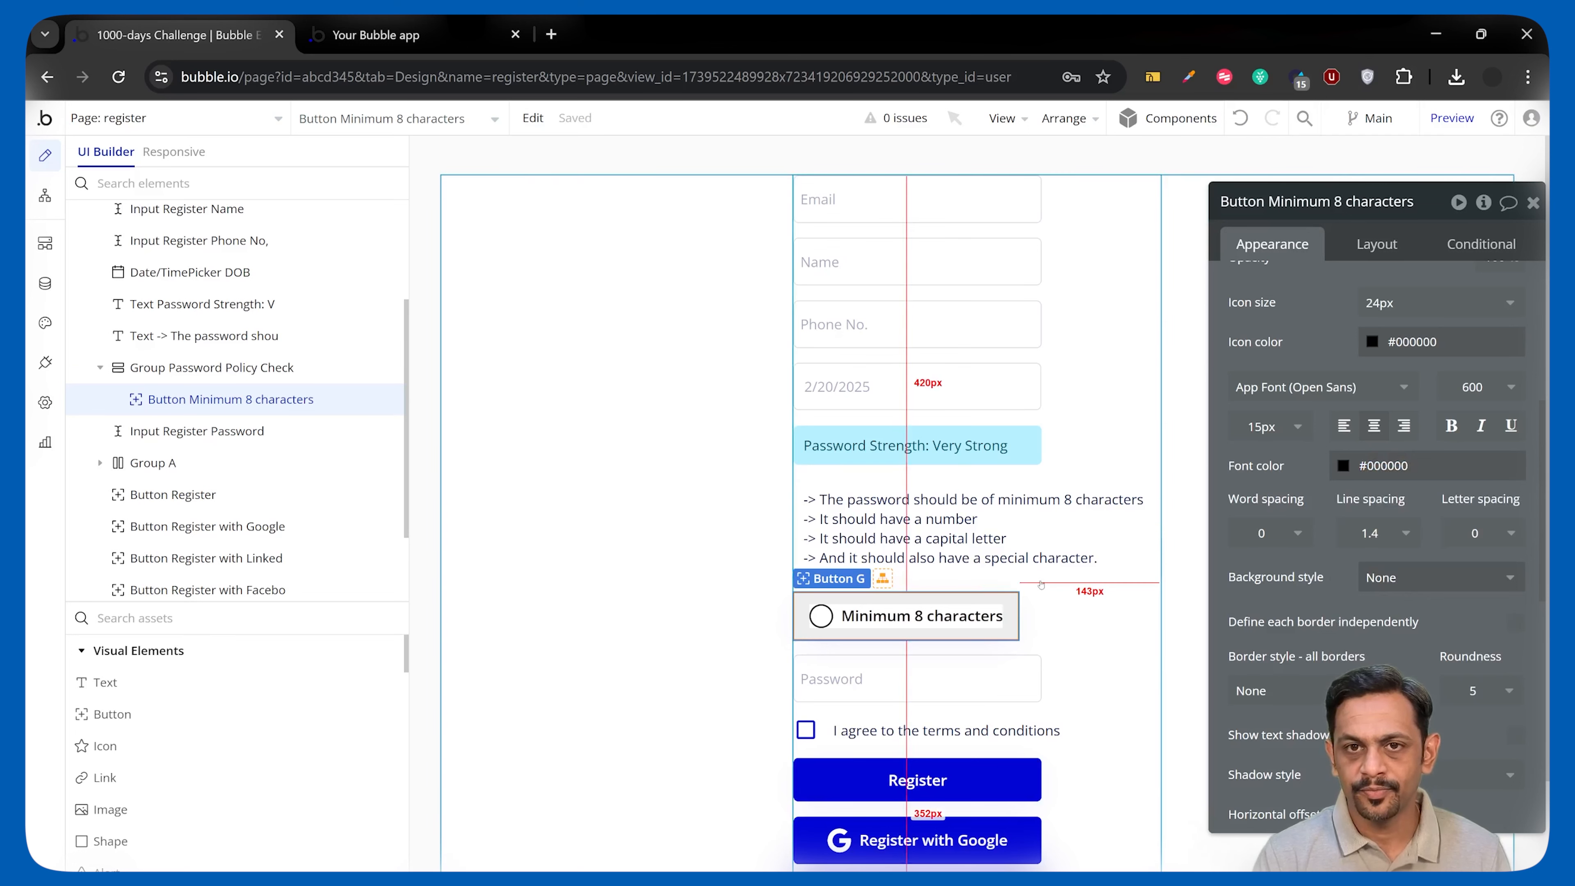
# Give the button a minimum height of 25 and a 16 px icon.
pyautogui.click(1377, 244)
pyautogui.doubleClick(1311, 555)
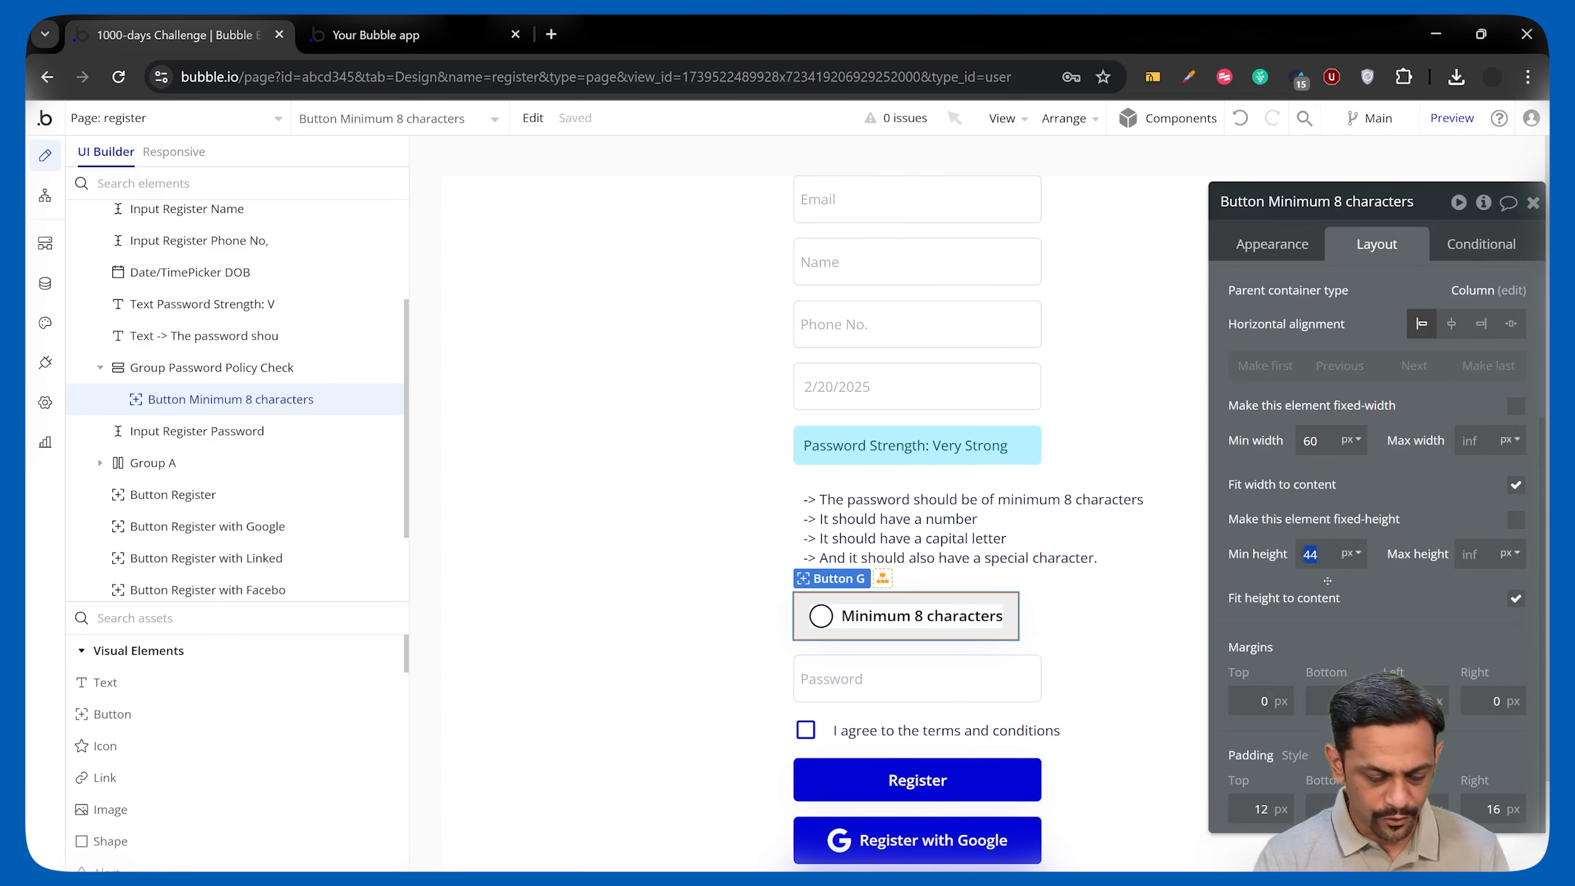
pyautogui.write('25')
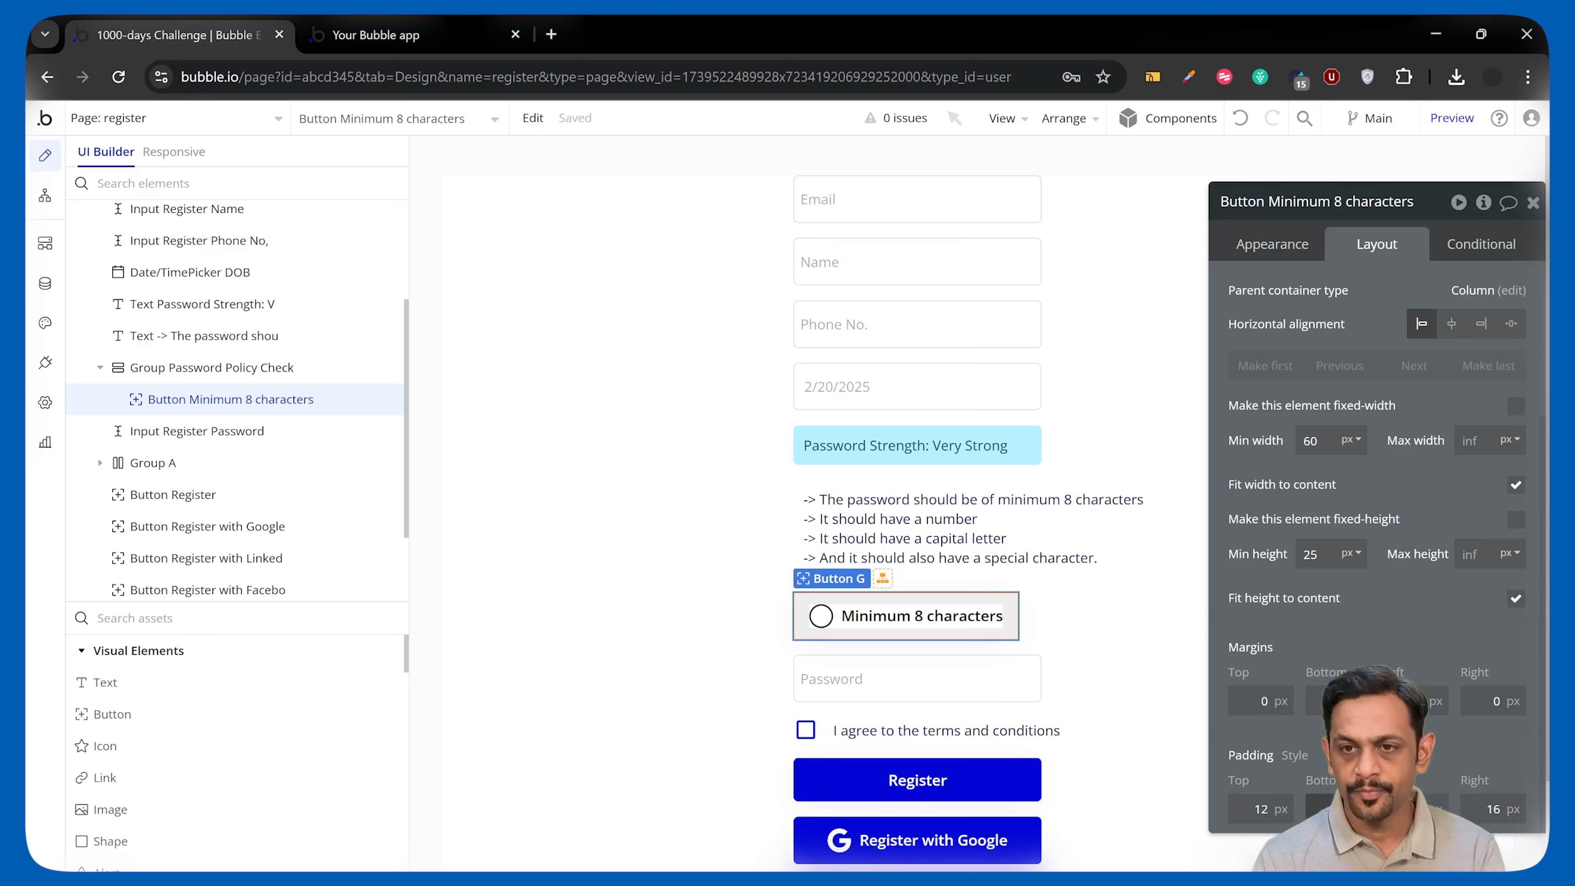
pyautogui.scroll(2, 1365, 372)
pyautogui.click(1271, 242)
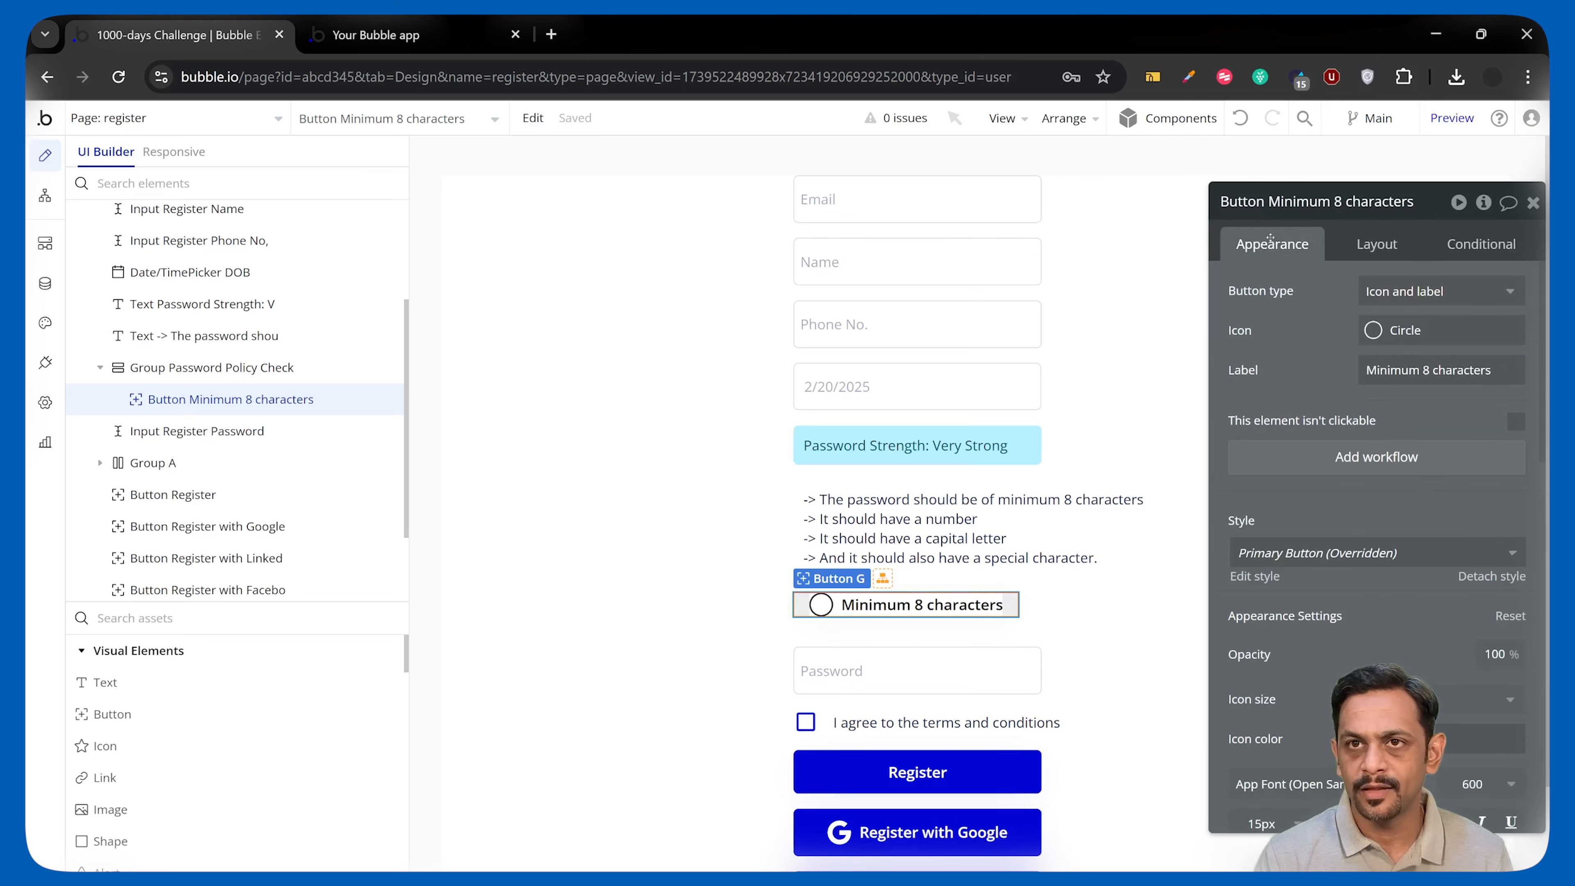
pyautogui.click(1367, 245)
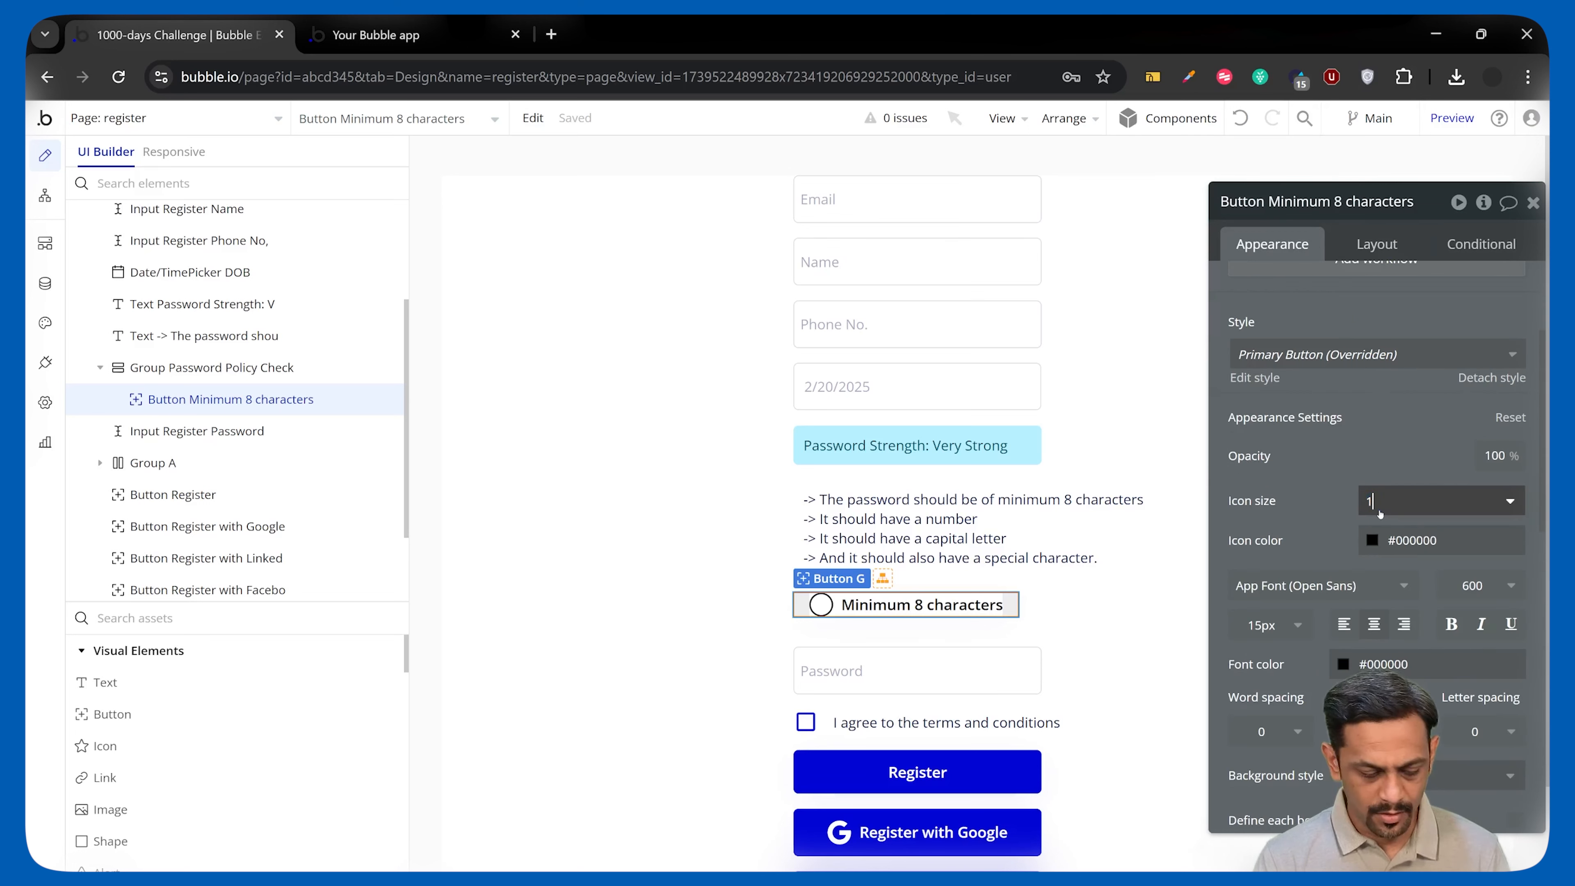
pyautogui.write('6')
pyautogui.click(1375, 460)
# Set the label to 13 px with weight 400, and begin a new condition.
pyautogui.scroll(-2, 1375, 460)
pyautogui.click(1269, 526)
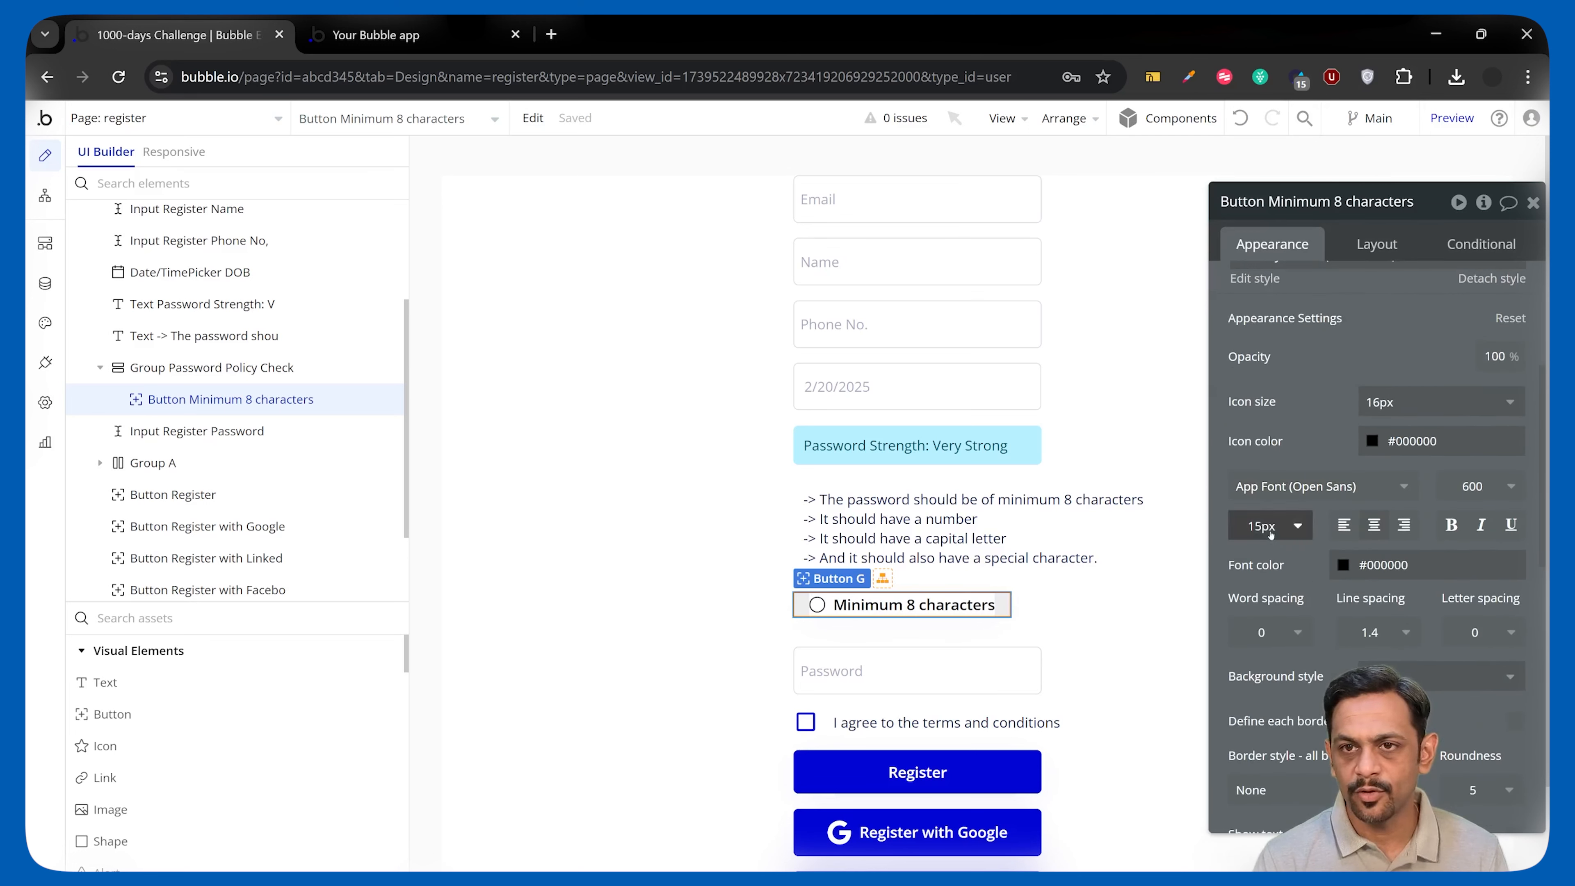
pyautogui.write('3')
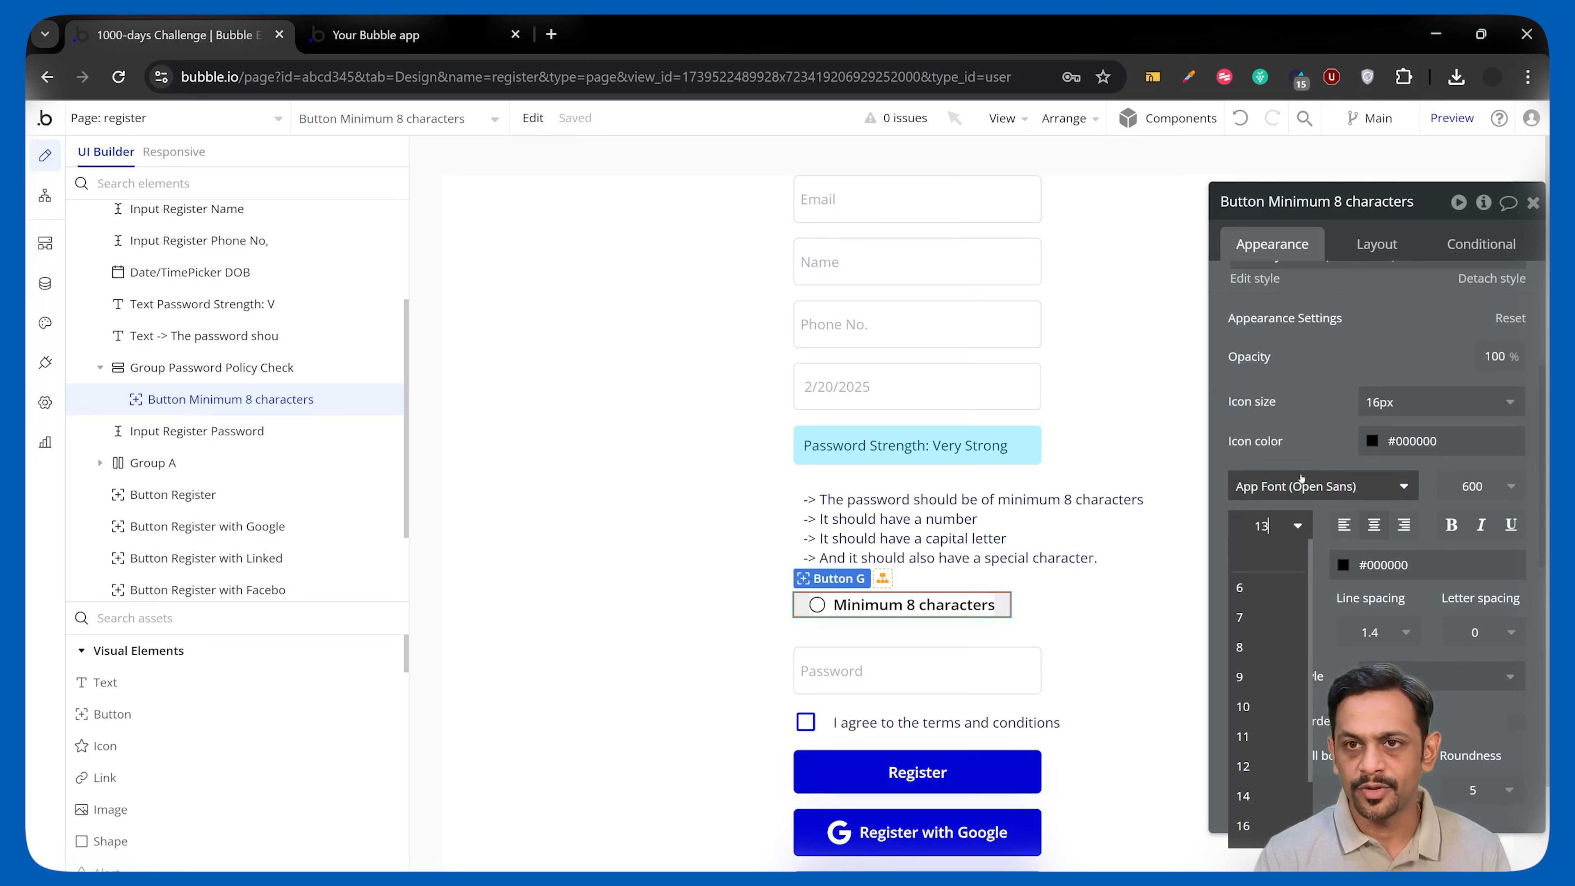
pyautogui.press('Return')
pyautogui.click(1451, 492)
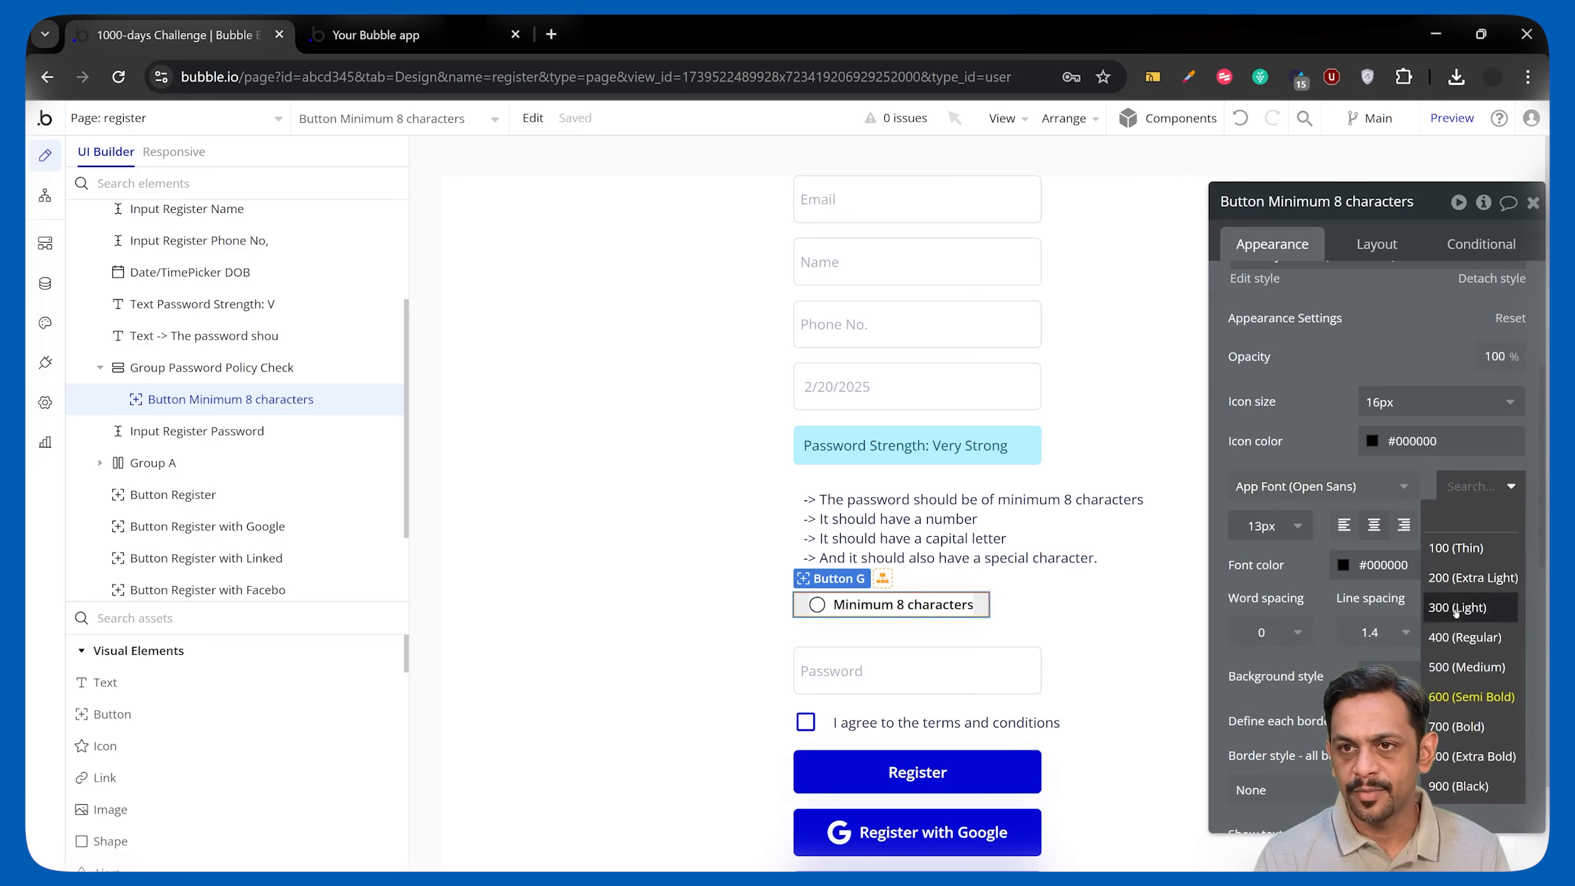
pyautogui.click(1436, 627)
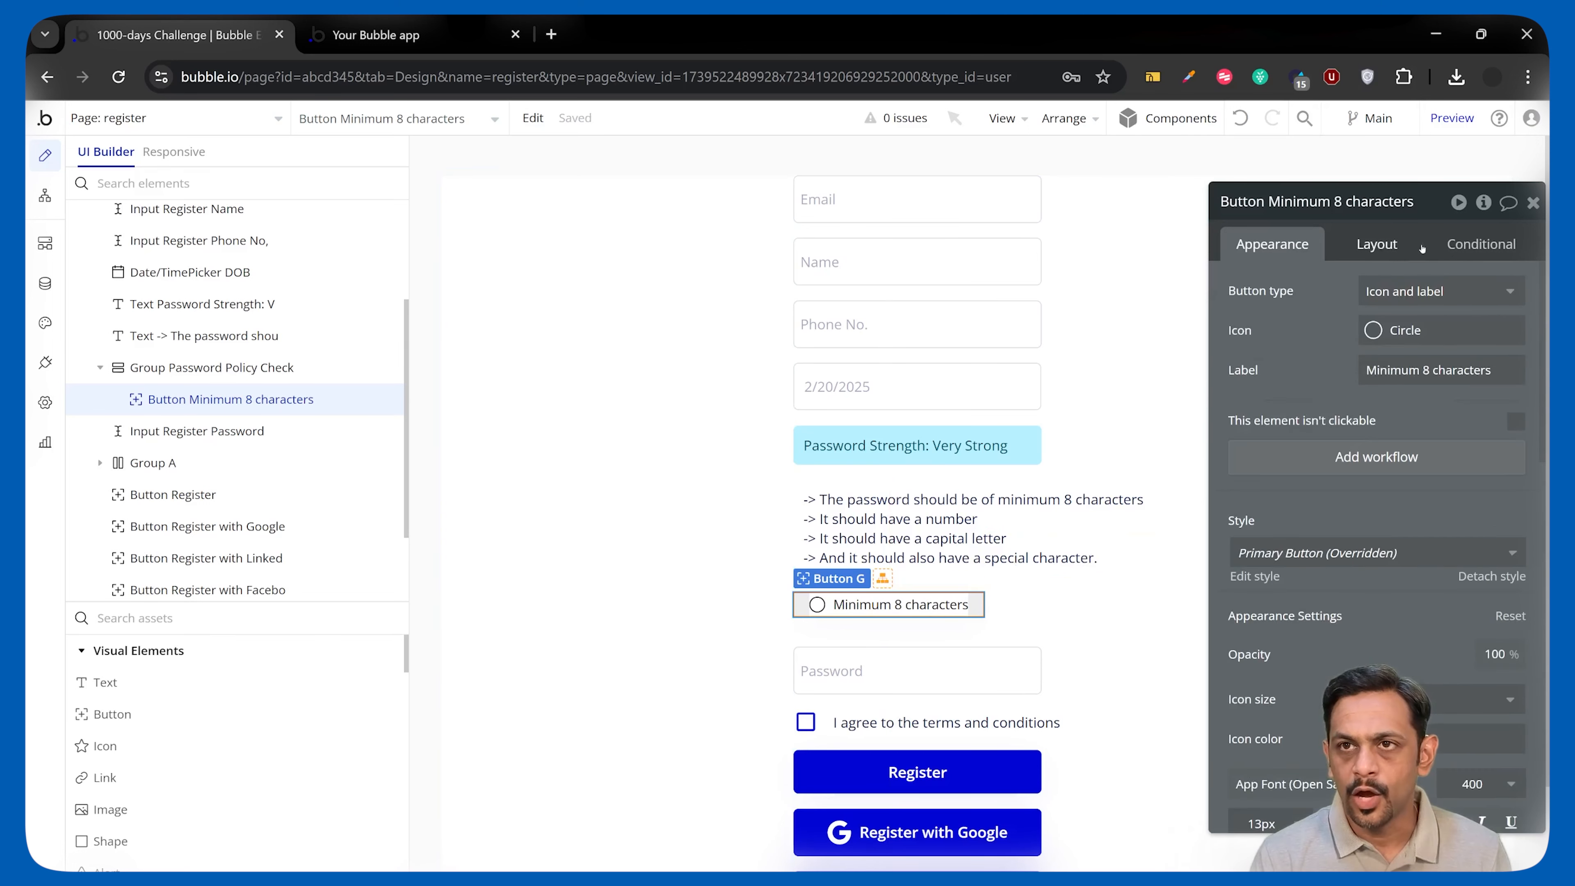
pyautogui.click(1481, 244)
pyautogui.click(1352, 380)
# Set the condition to Input Register Password's value:number of characters ≥ 8.
pyautogui.click(1295, 392)
pyautogui.write('pass')
pyautogui.click(1328, 466)
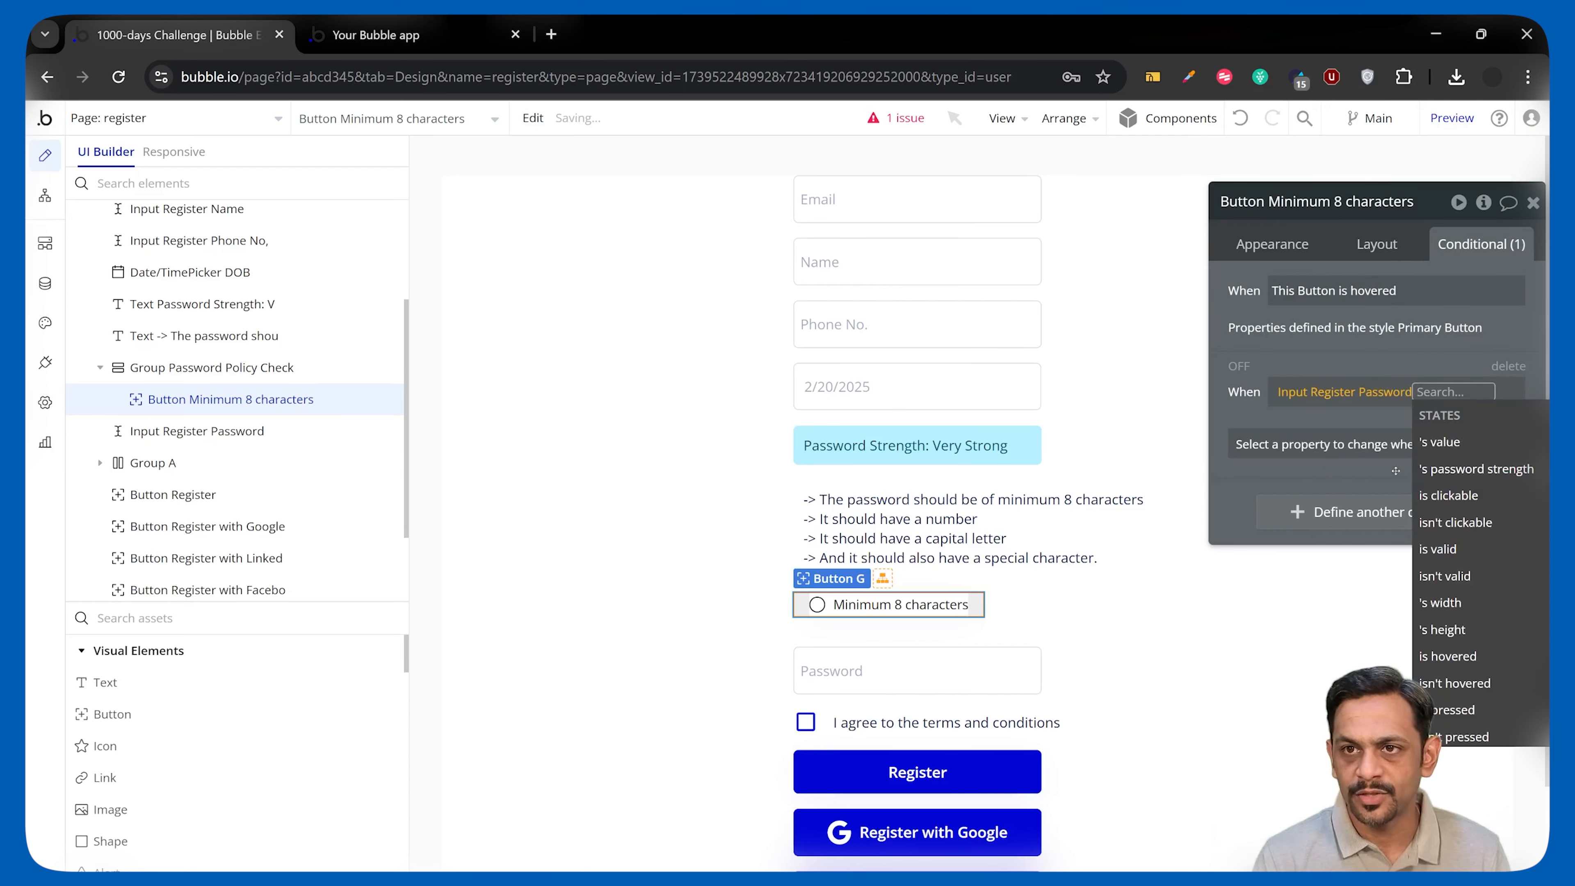
pyautogui.click(1441, 442)
pyautogui.scroll(-4, 1396, 558)
pyautogui.click(1365, 610)
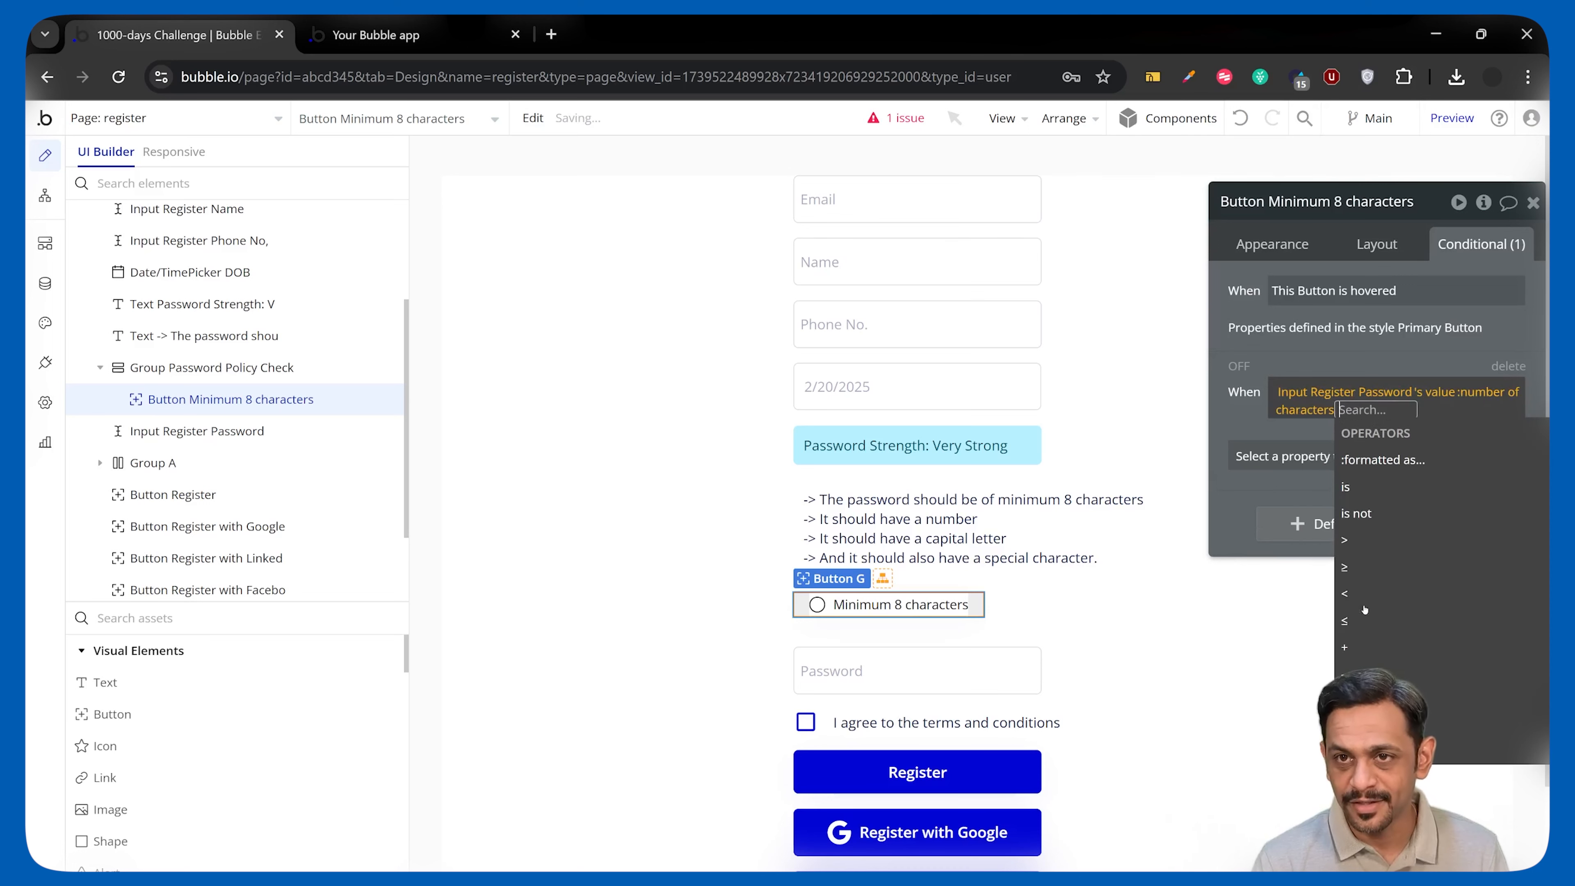
pyautogui.click(1371, 568)
pyautogui.write('8')
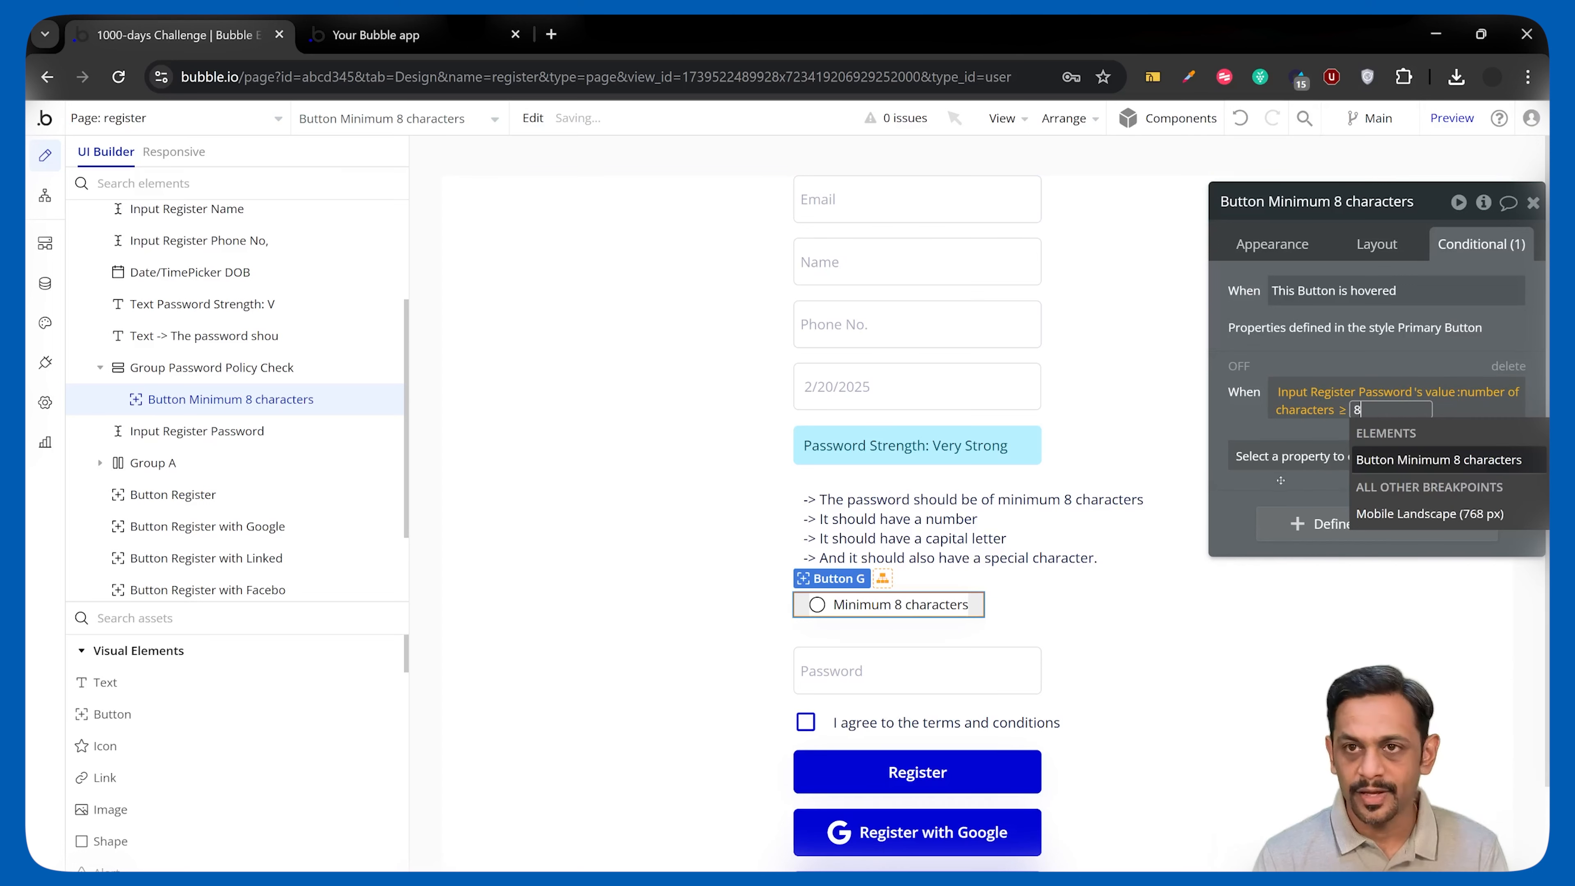
# When true, change the icon to check-circle-fill and the icon colour to #00FF26.
pyautogui.click(1287, 456)
pyautogui.click(1268, 554)
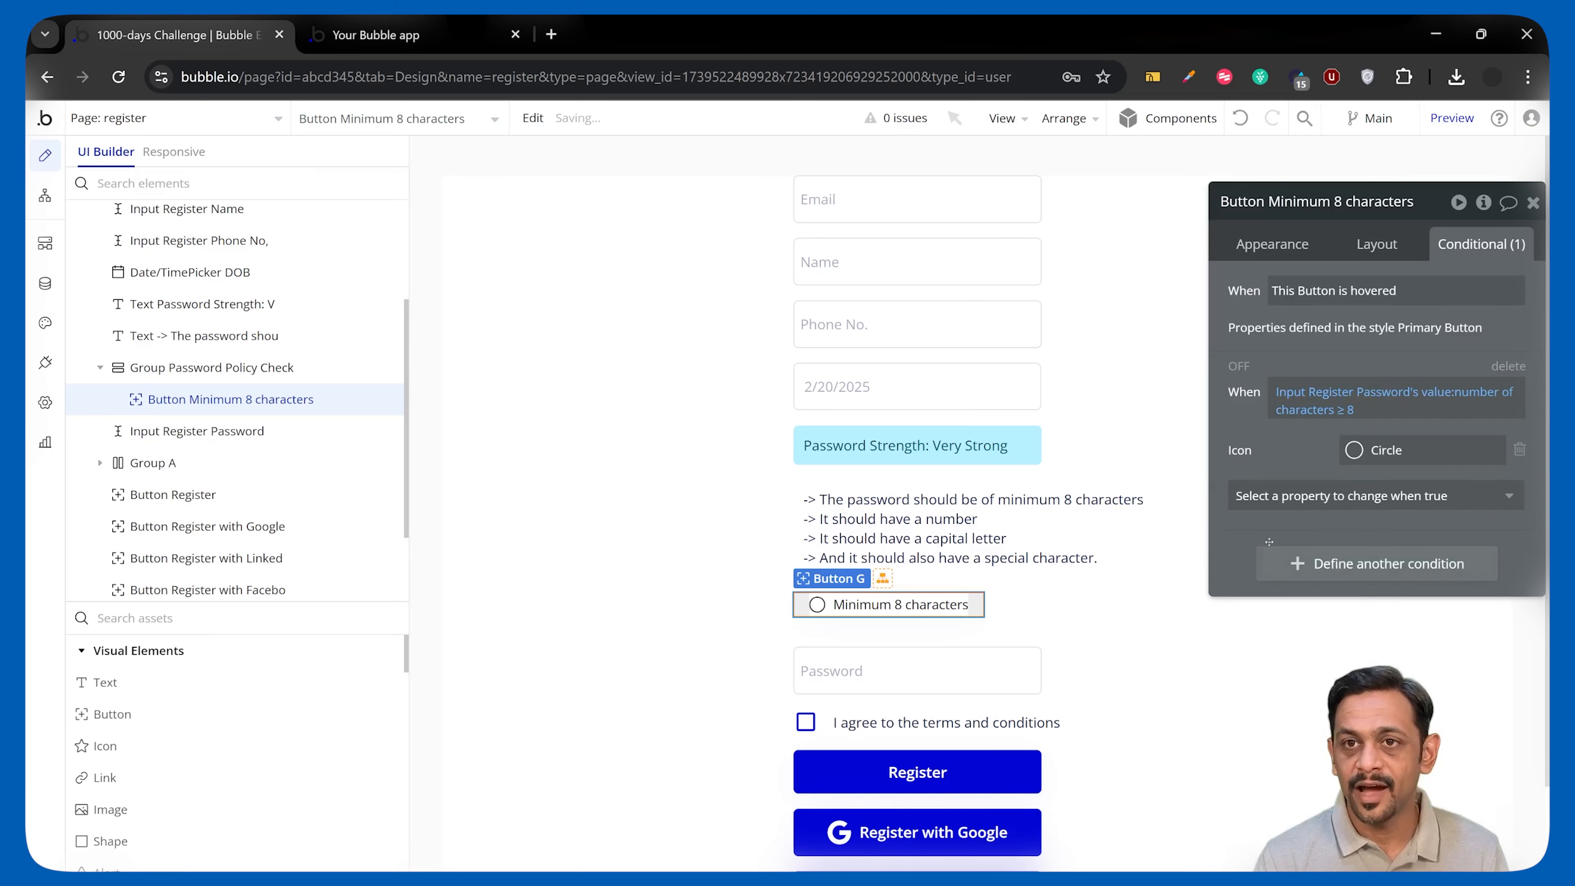
pyautogui.click(1420, 451)
pyautogui.write('check')
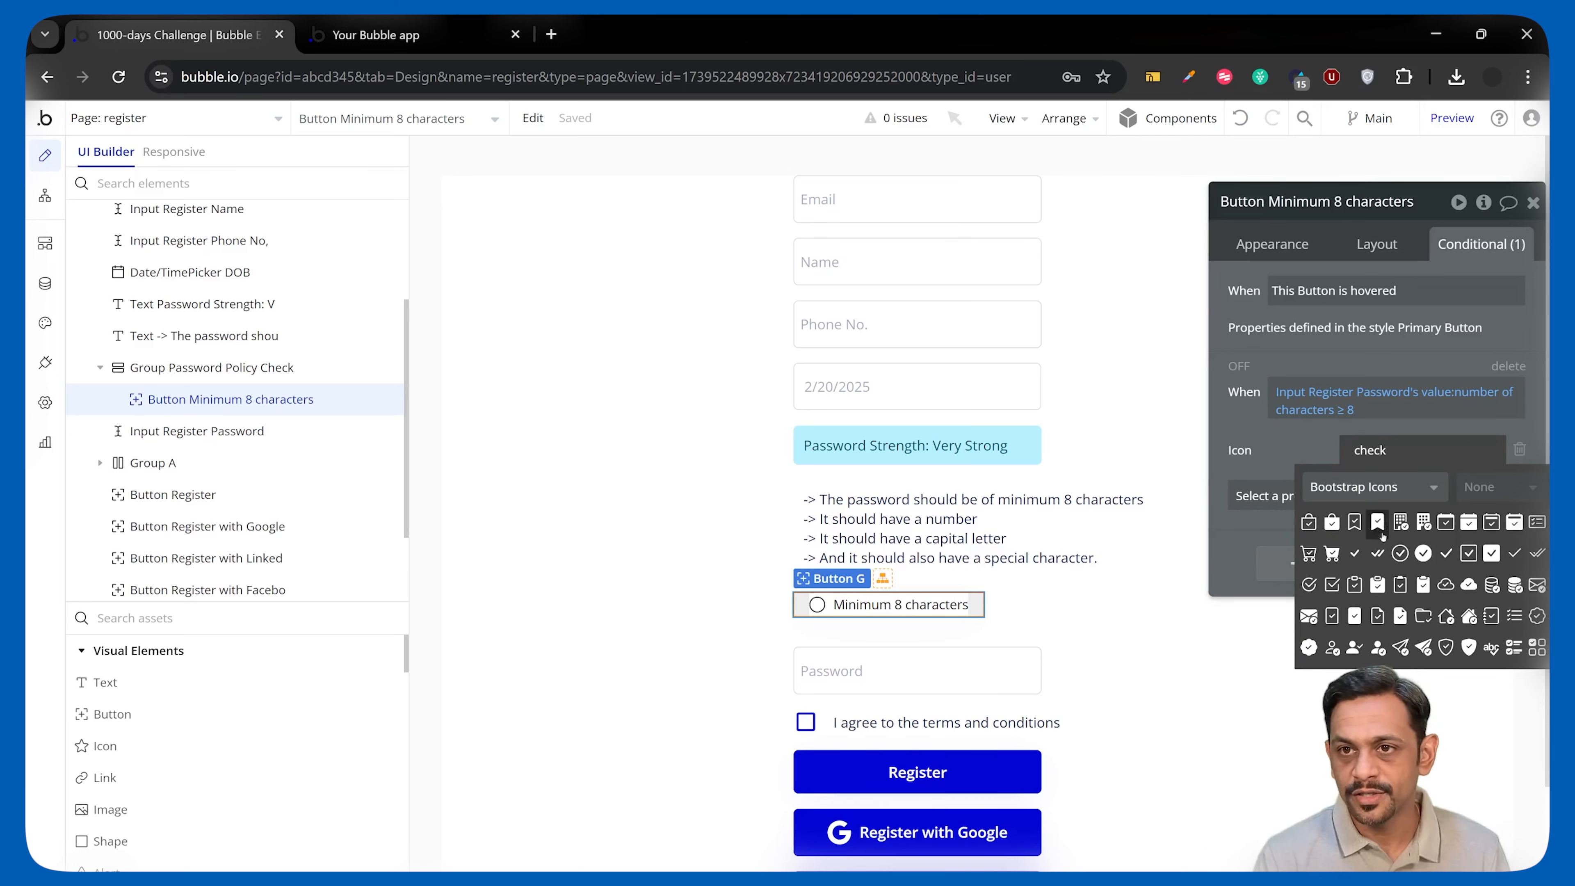
pyautogui.click(1423, 553)
pyautogui.click(1349, 500)
pyautogui.write('ic')
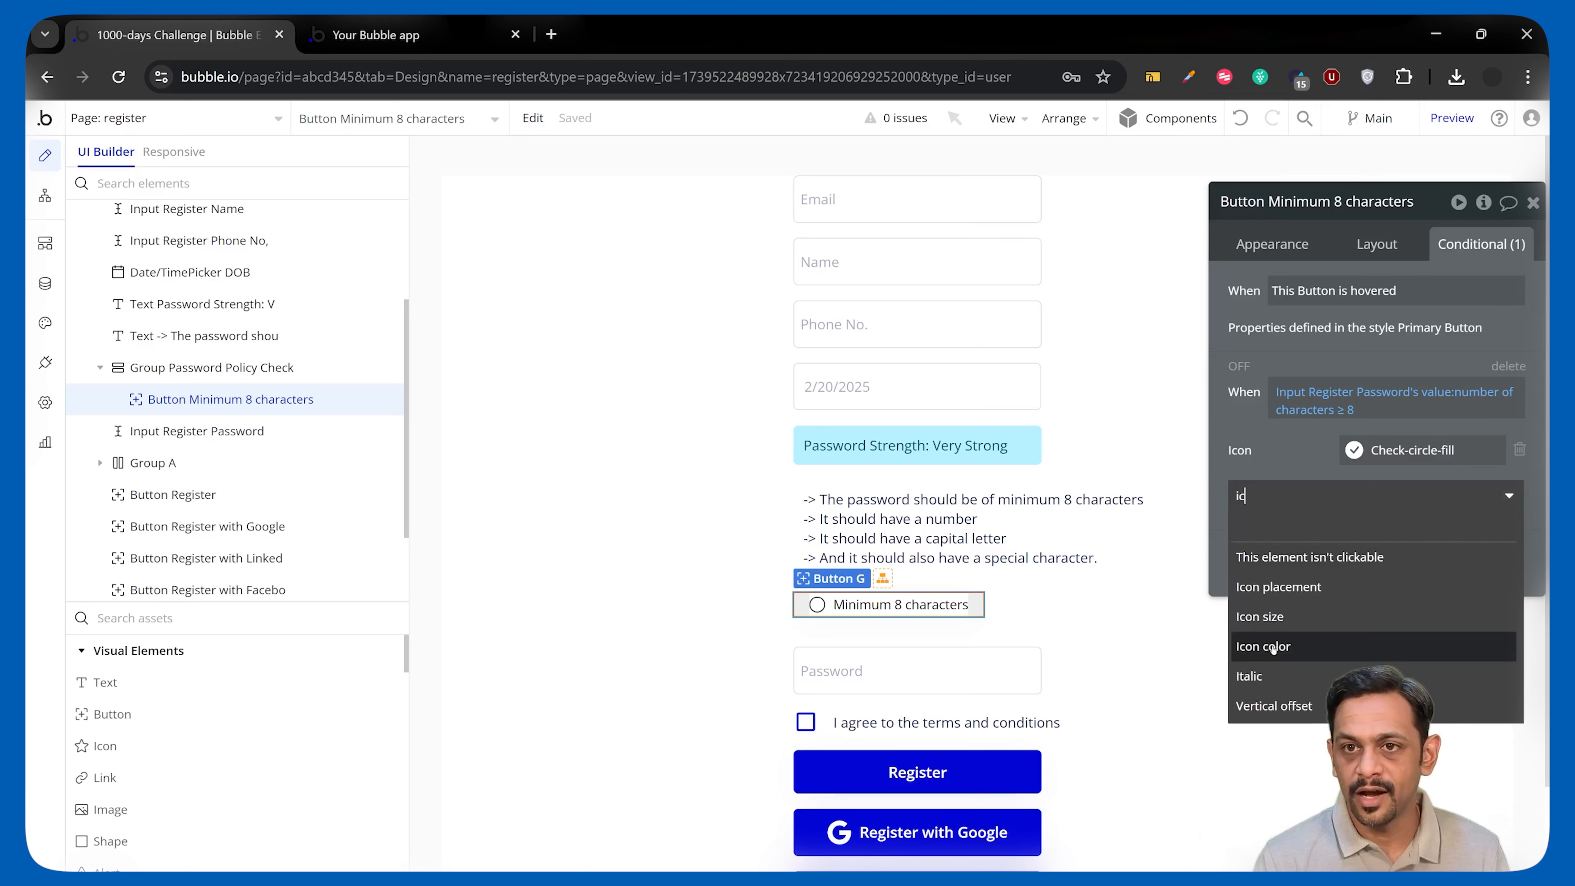
pyautogui.click(1265, 646)
pyautogui.click(1403, 490)
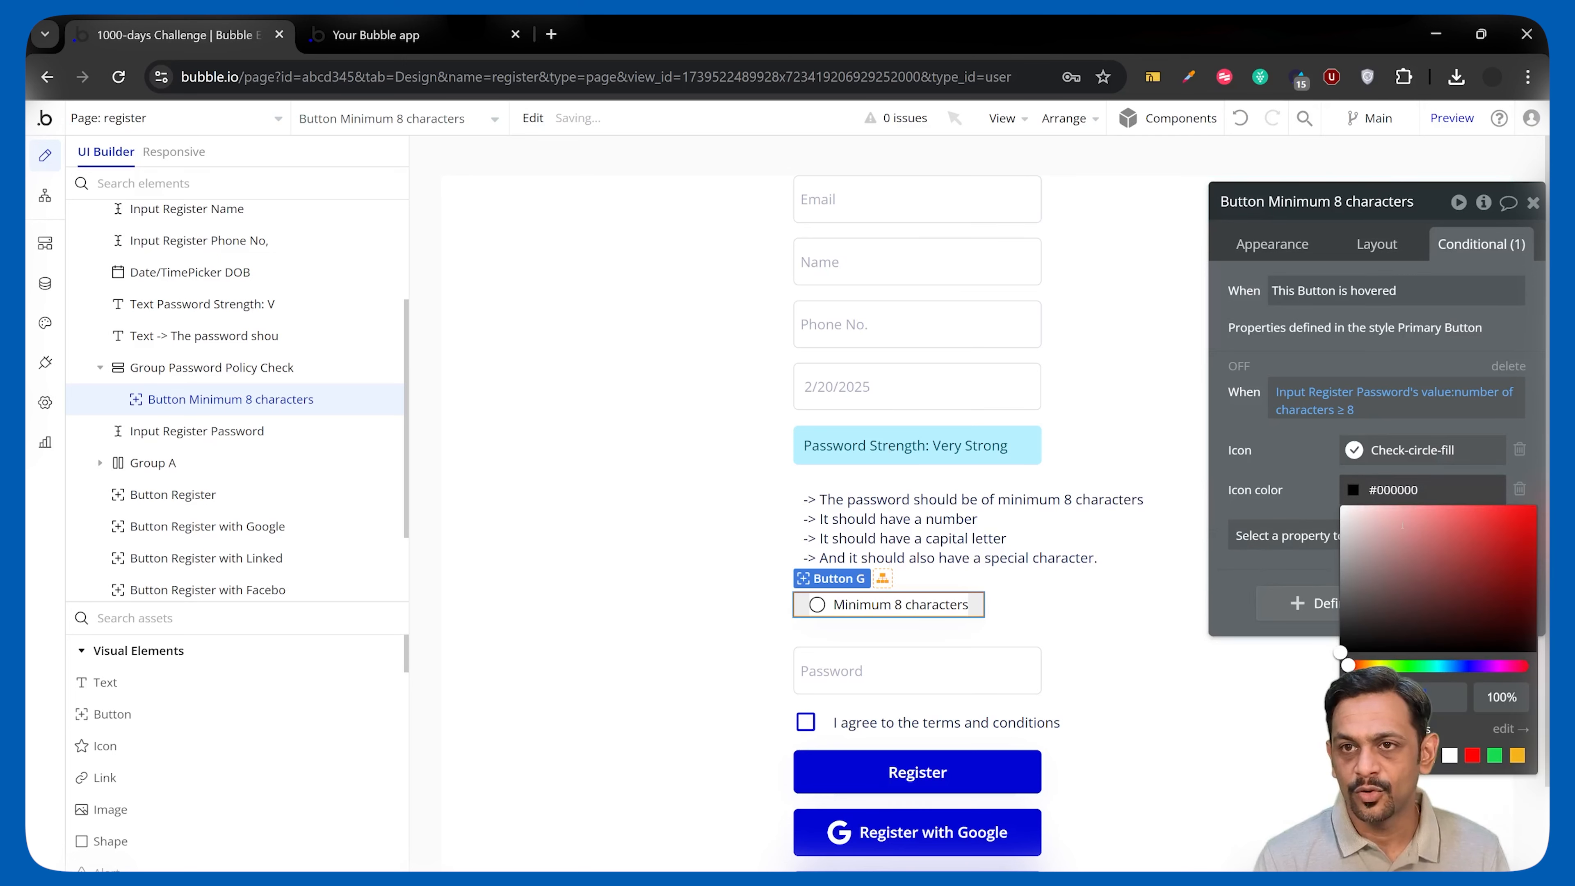
pyautogui.click(1414, 665)
pyautogui.click(1515, 527)
pyautogui.click(1245, 370)
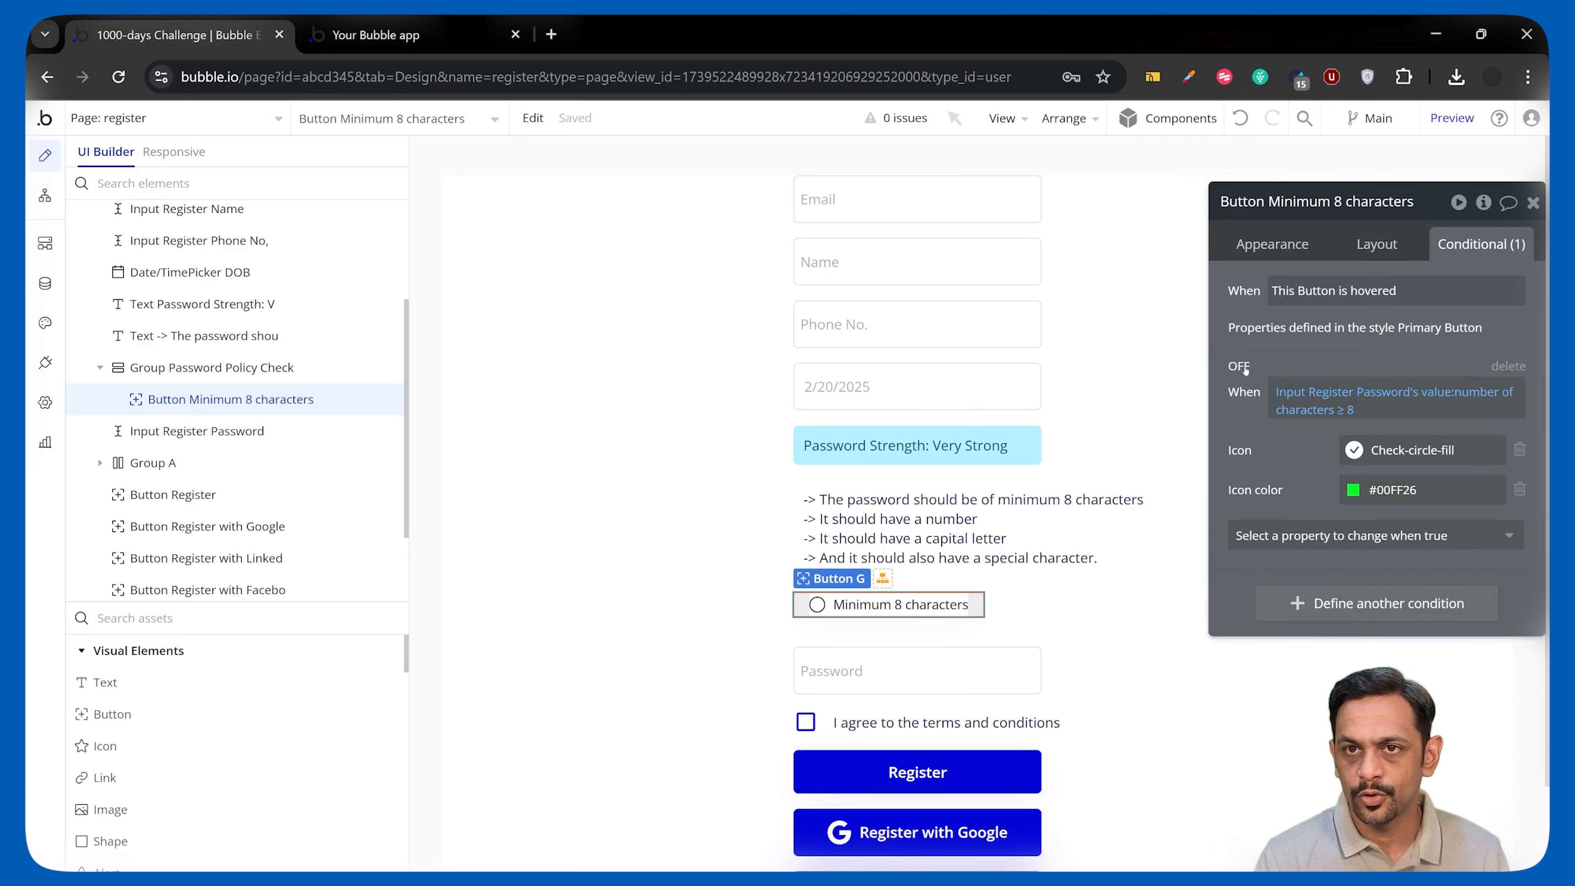
# Toggle the condition on and off to preview it, then duplicate the item.
pyautogui.click(1241, 367)
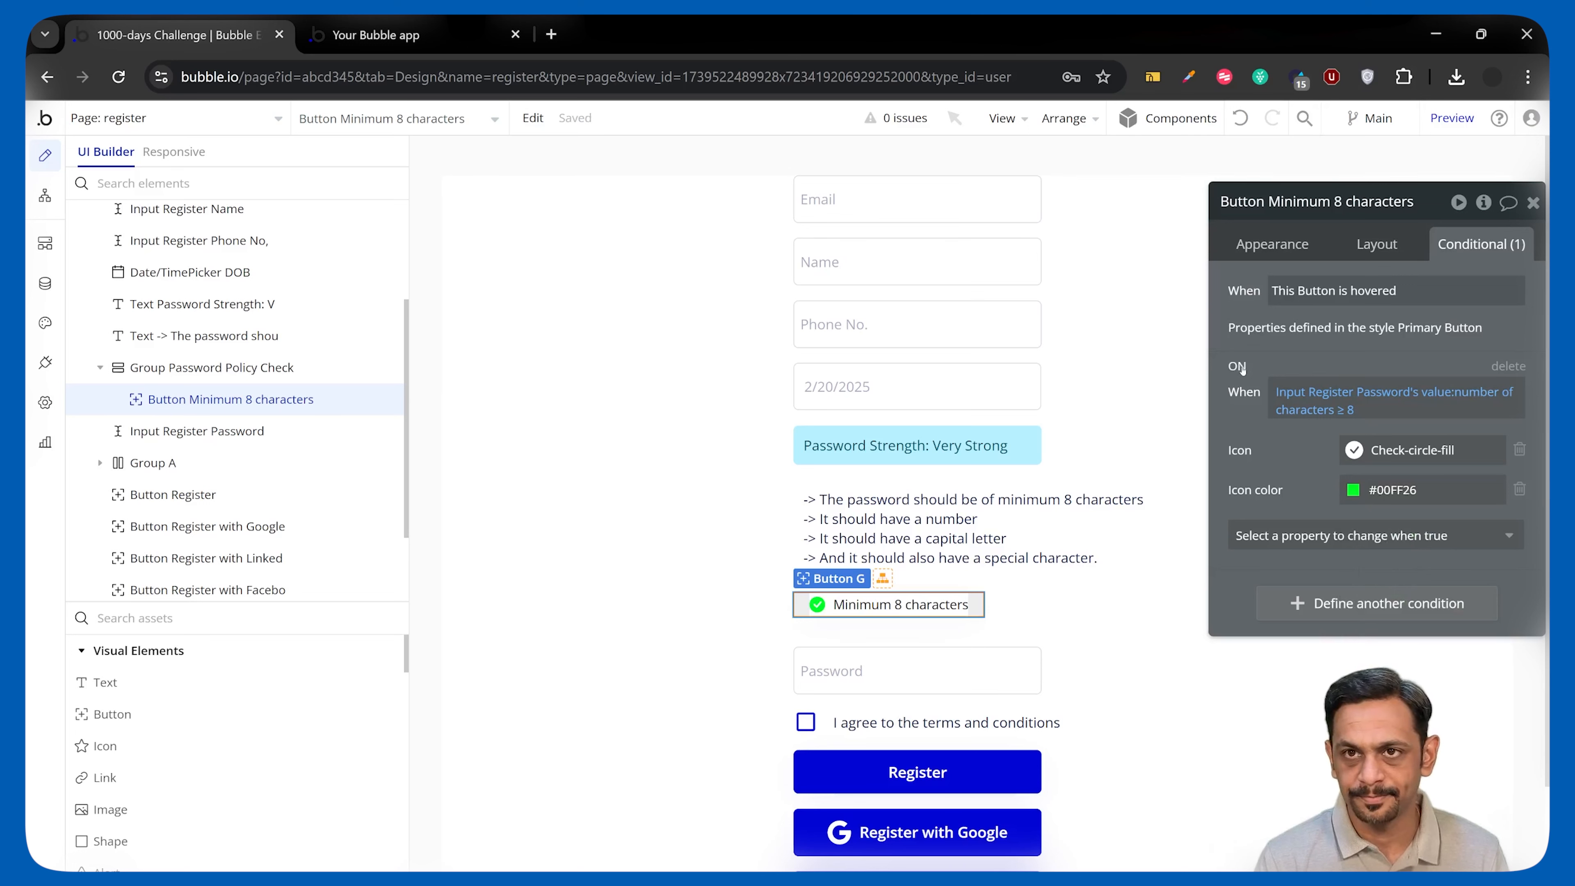
pyautogui.click(1240, 367)
pyautogui.hotkey('ctrl', 'c')
pyautogui.hotkey('ctrl', 'v')
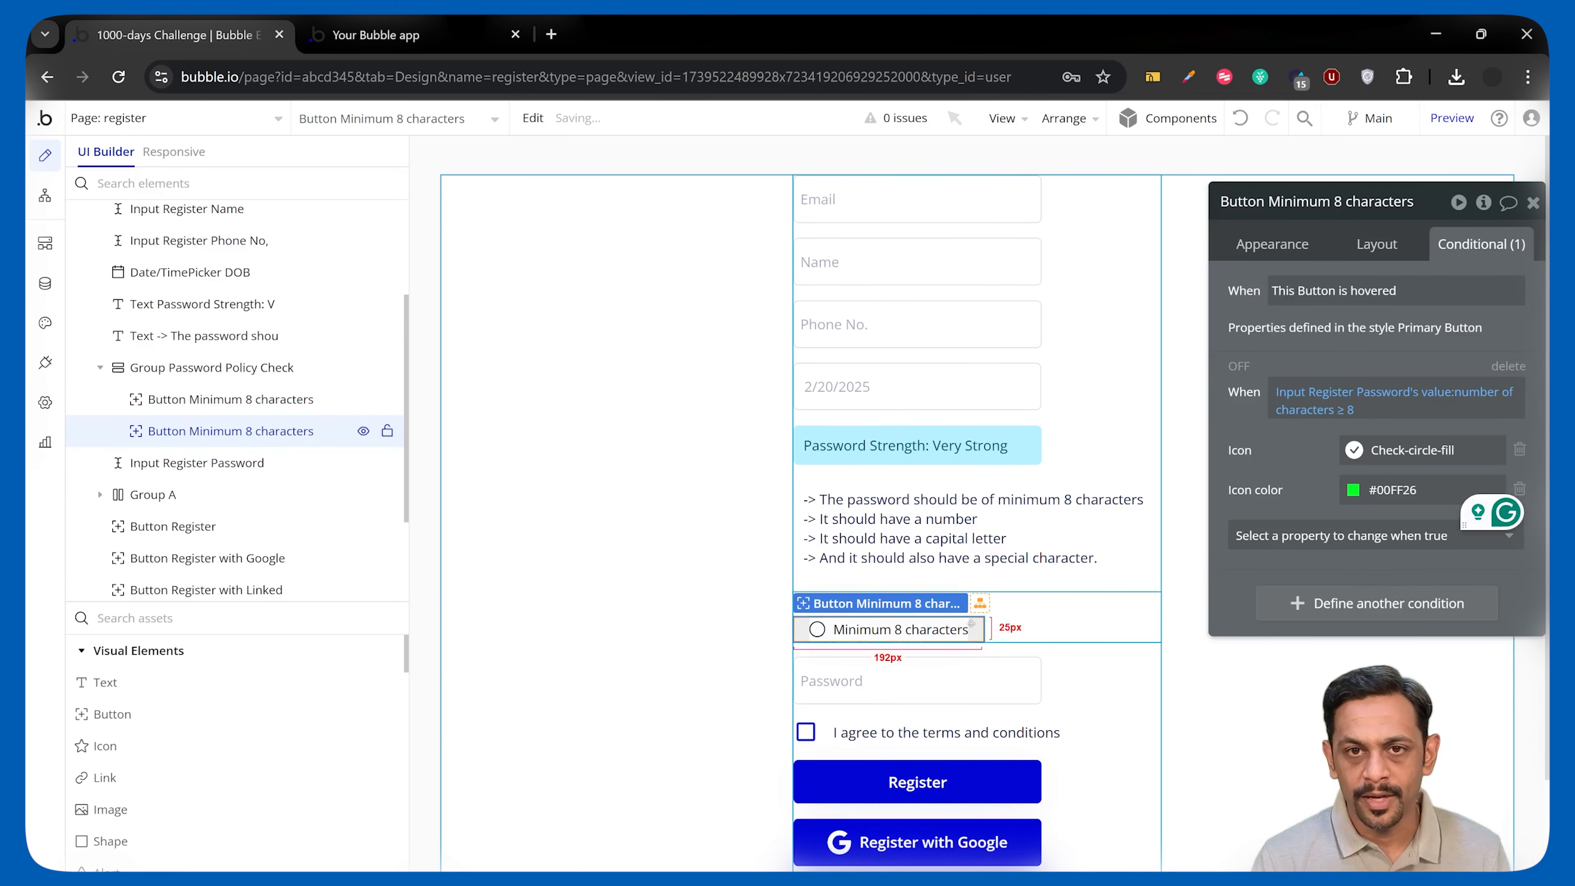
# Undo the accidental duplicate, paste a copy of the Minimum 8 characters item, and enable gap spacing in the policy group.
pyautogui.hotkey('ctrl', 'z')
pyautogui.click(962, 604)
pyautogui.hotkey('ctrl', 'c')
pyautogui.hotkey('ctrl', 'v')
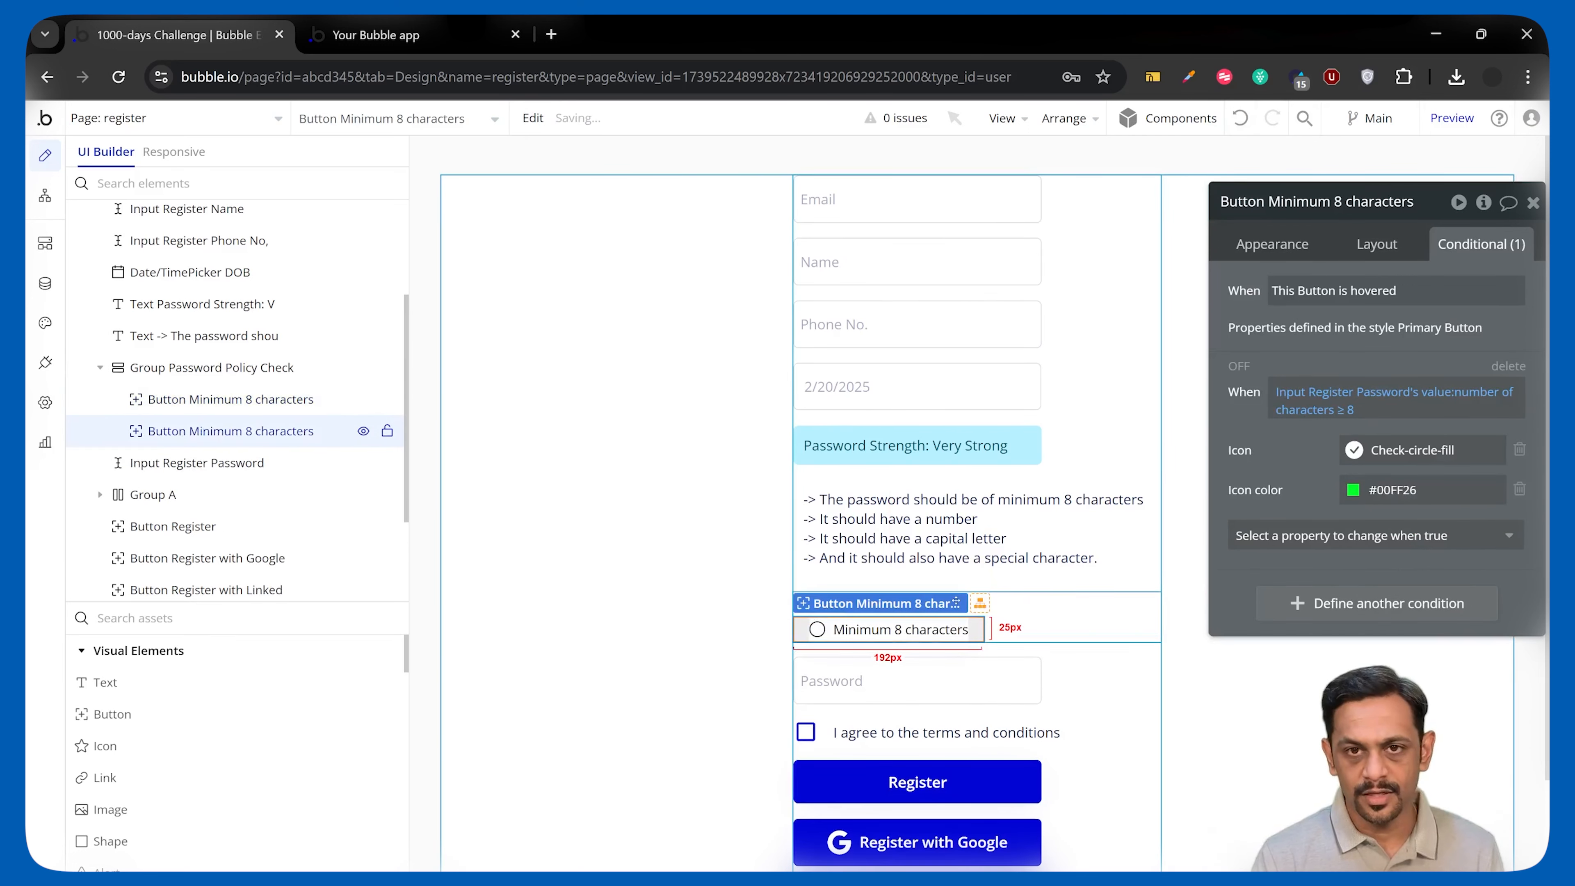
pyautogui.click(1036, 608)
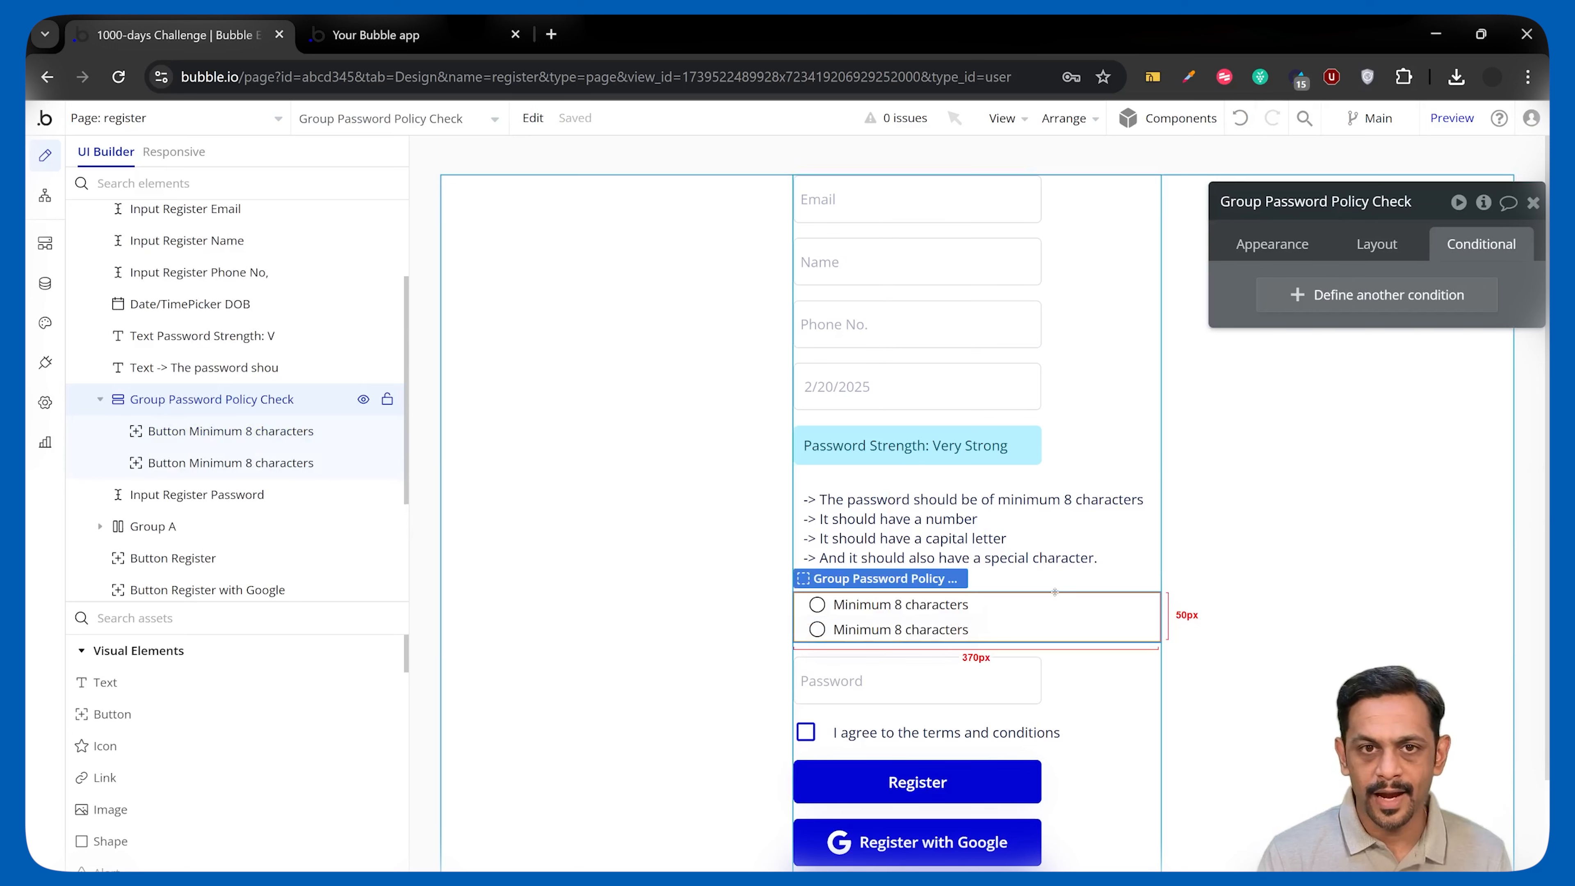
pyautogui.click(1376, 244)
pyautogui.click(1516, 370)
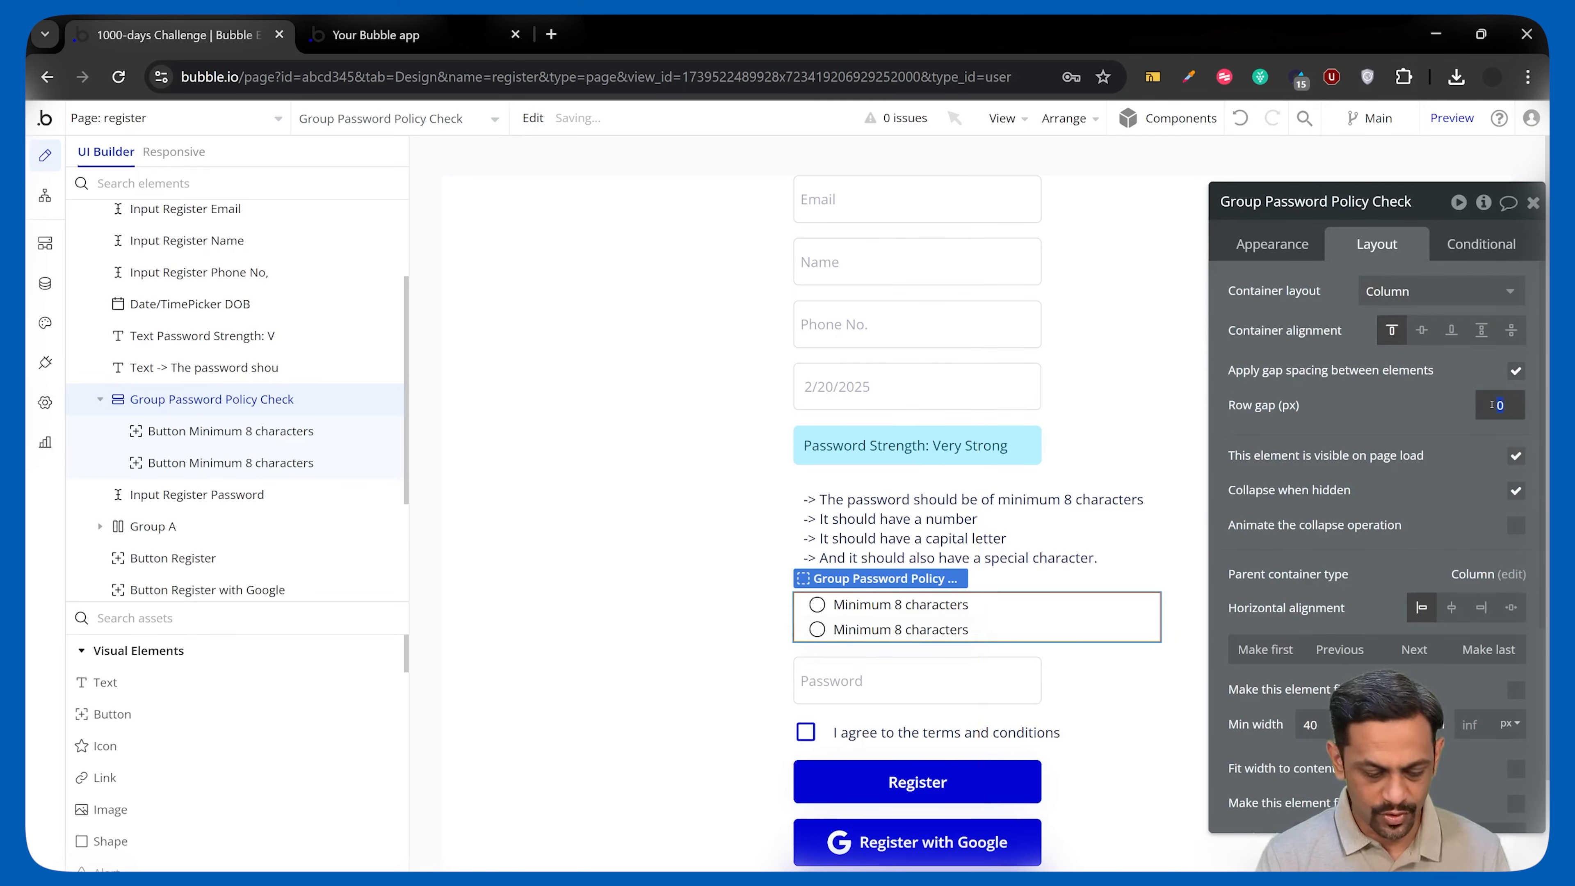
# Relabel the copy 'Use a capital letter' and clear its copied condition expression.
pyautogui.click(366, 463)
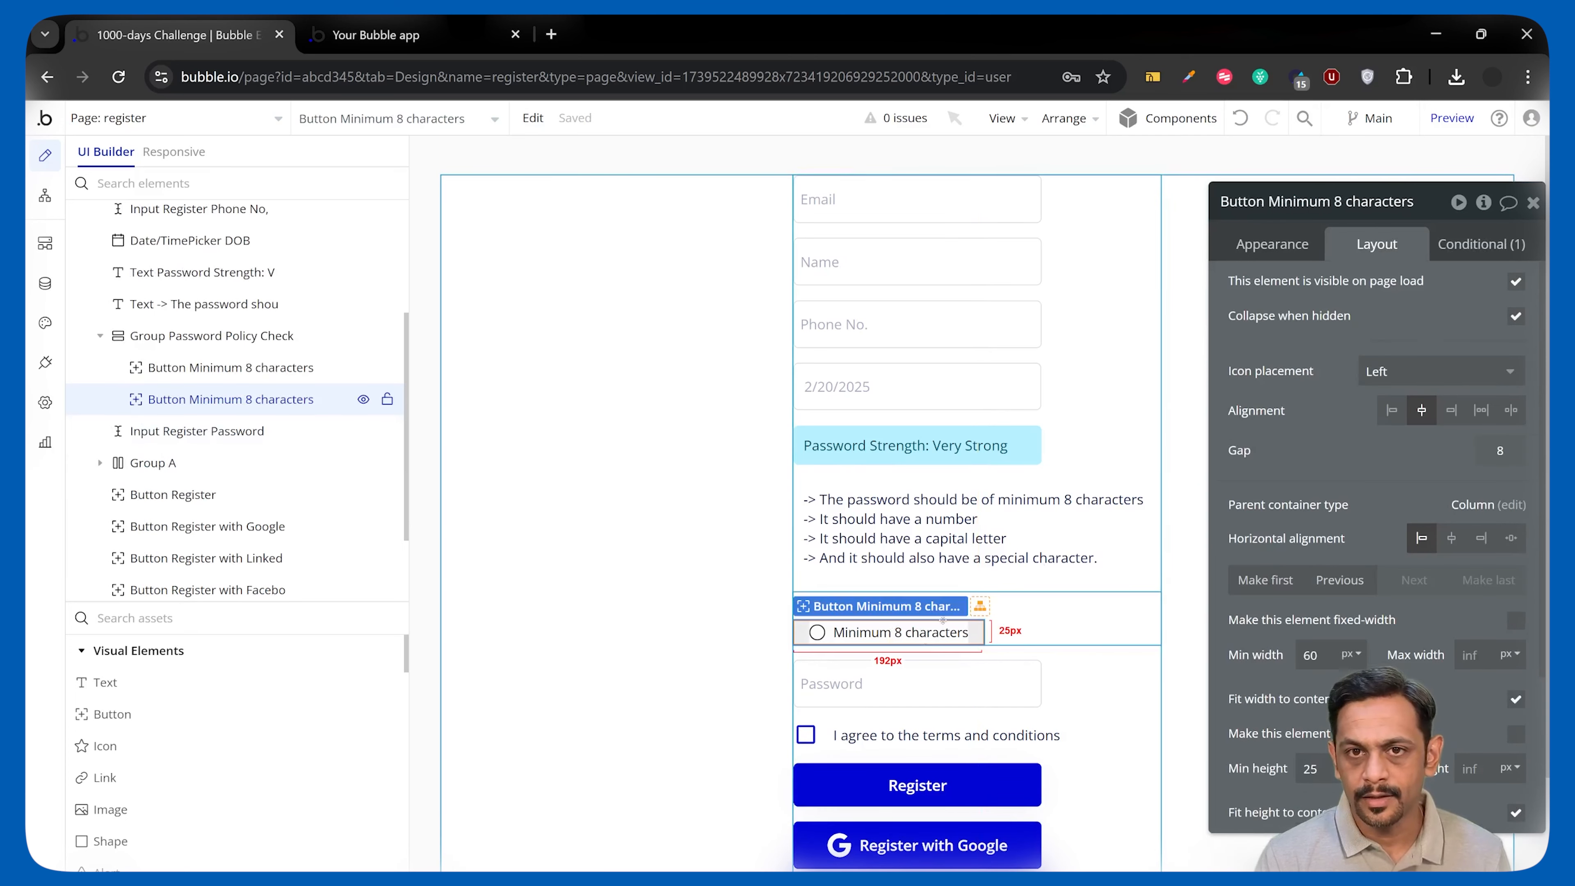
pyautogui.click(1292, 244)
pyautogui.write('Use a capital letter')
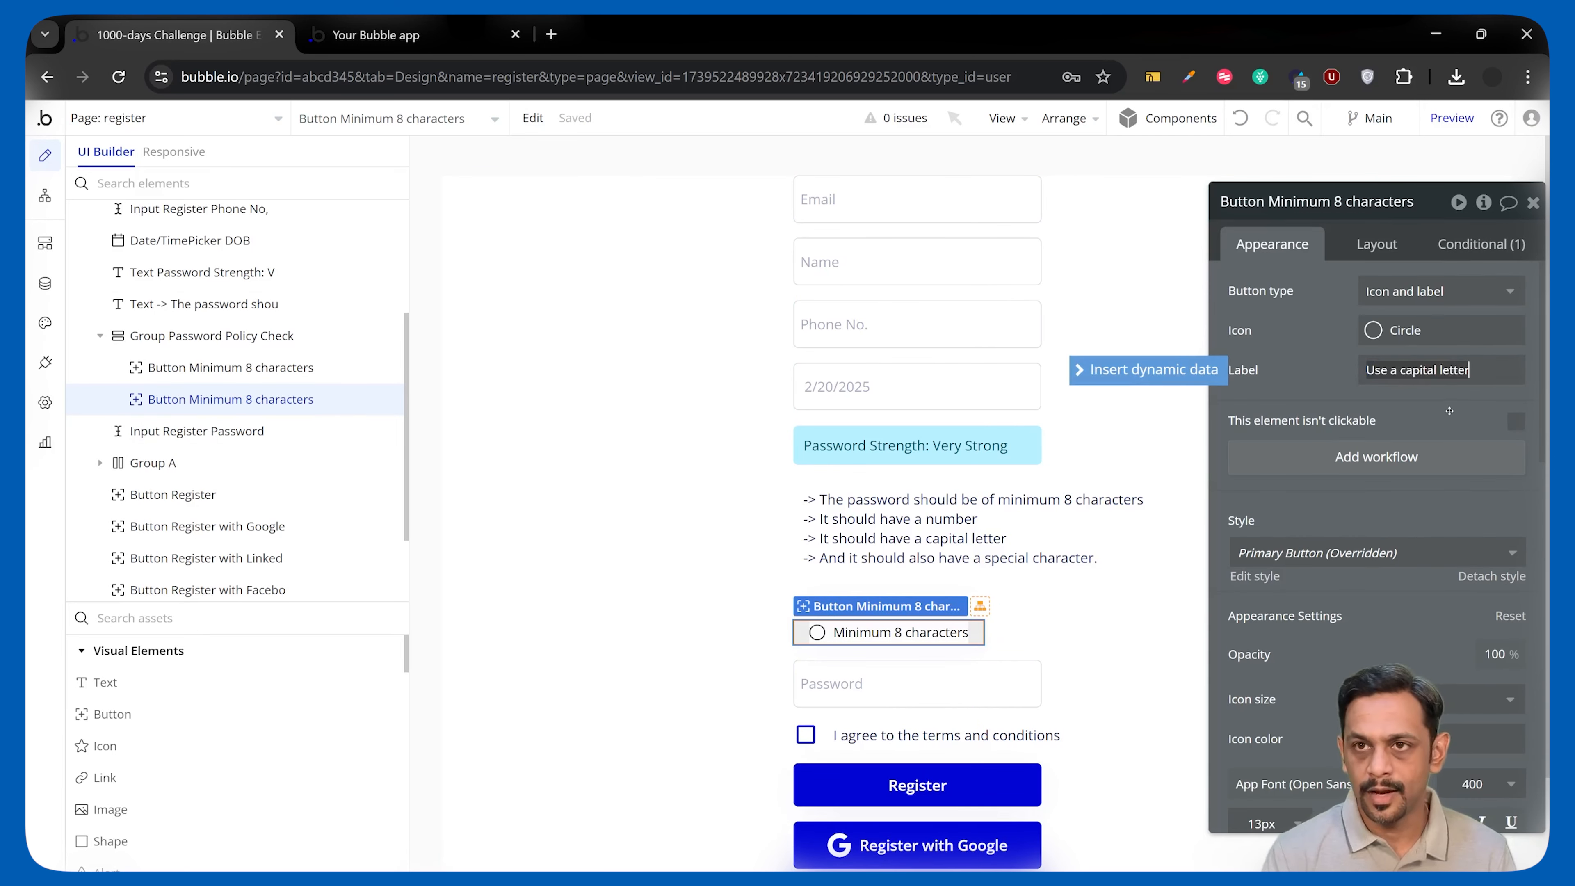
pyautogui.click(1466, 244)
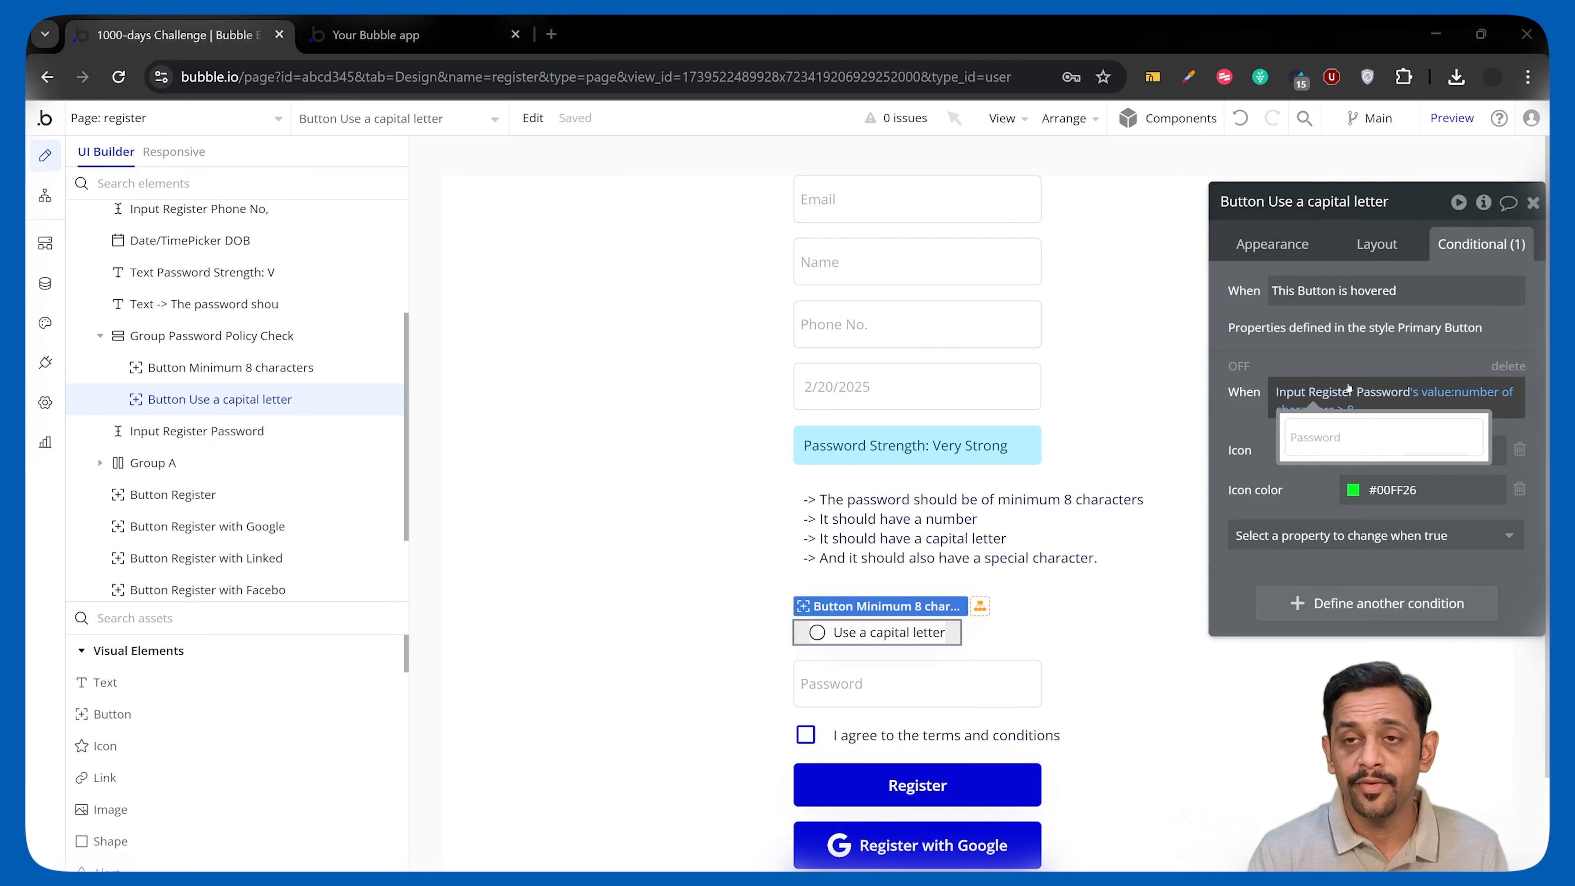
pyautogui.rightClick(1436, 405)
pyautogui.click(1454, 385)
pyautogui.click(1303, 391)
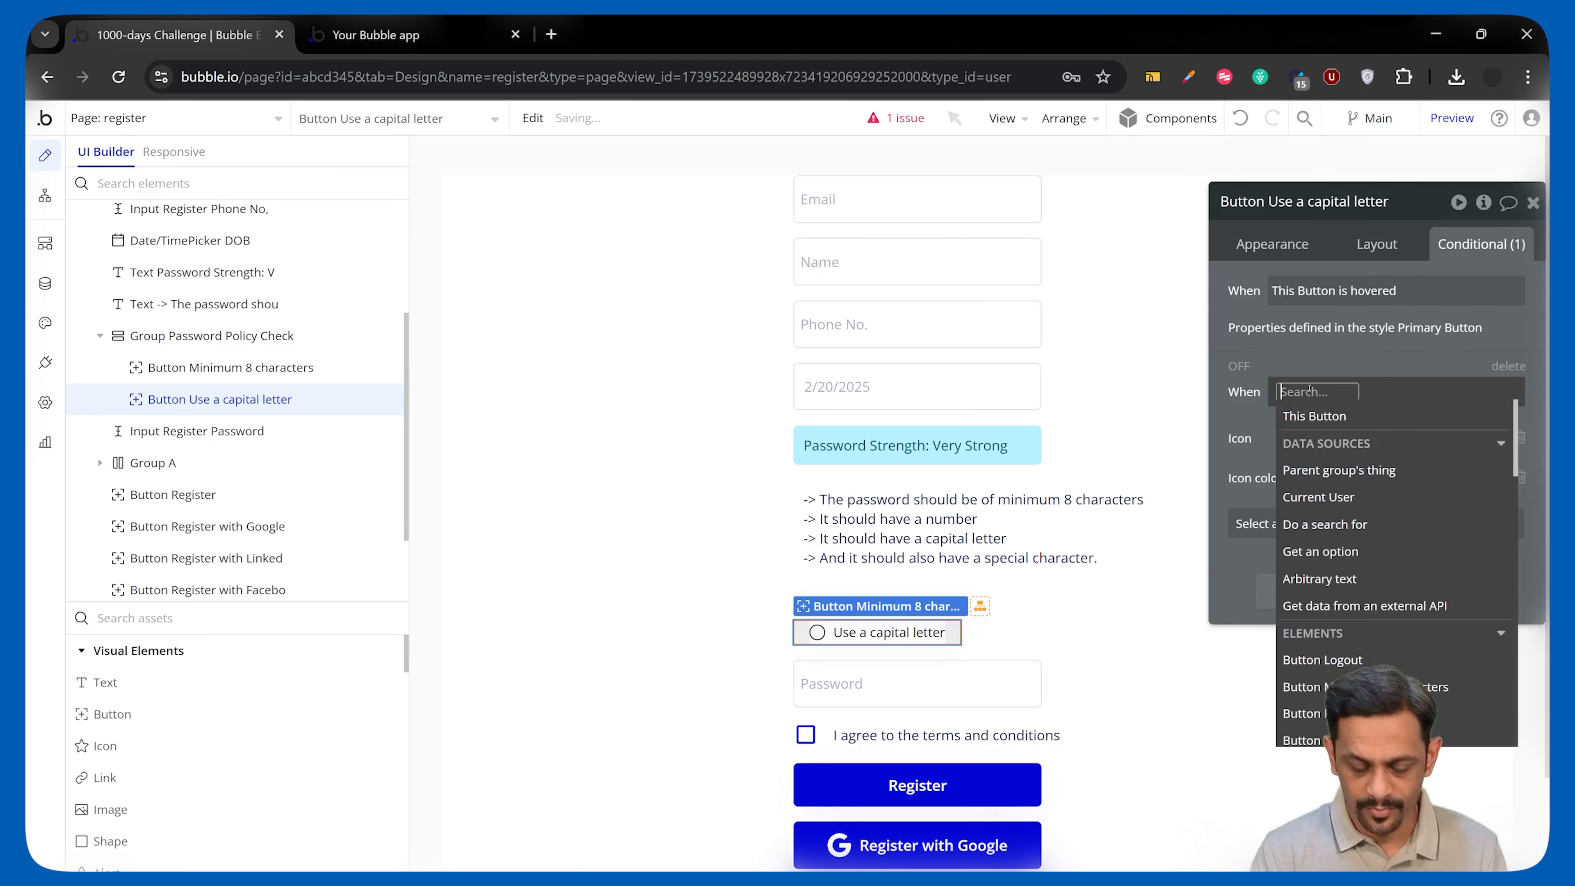
# Build the condition on the Password input's value:extract with Regex using pattern [A-Z].
pyautogui.write('pass')
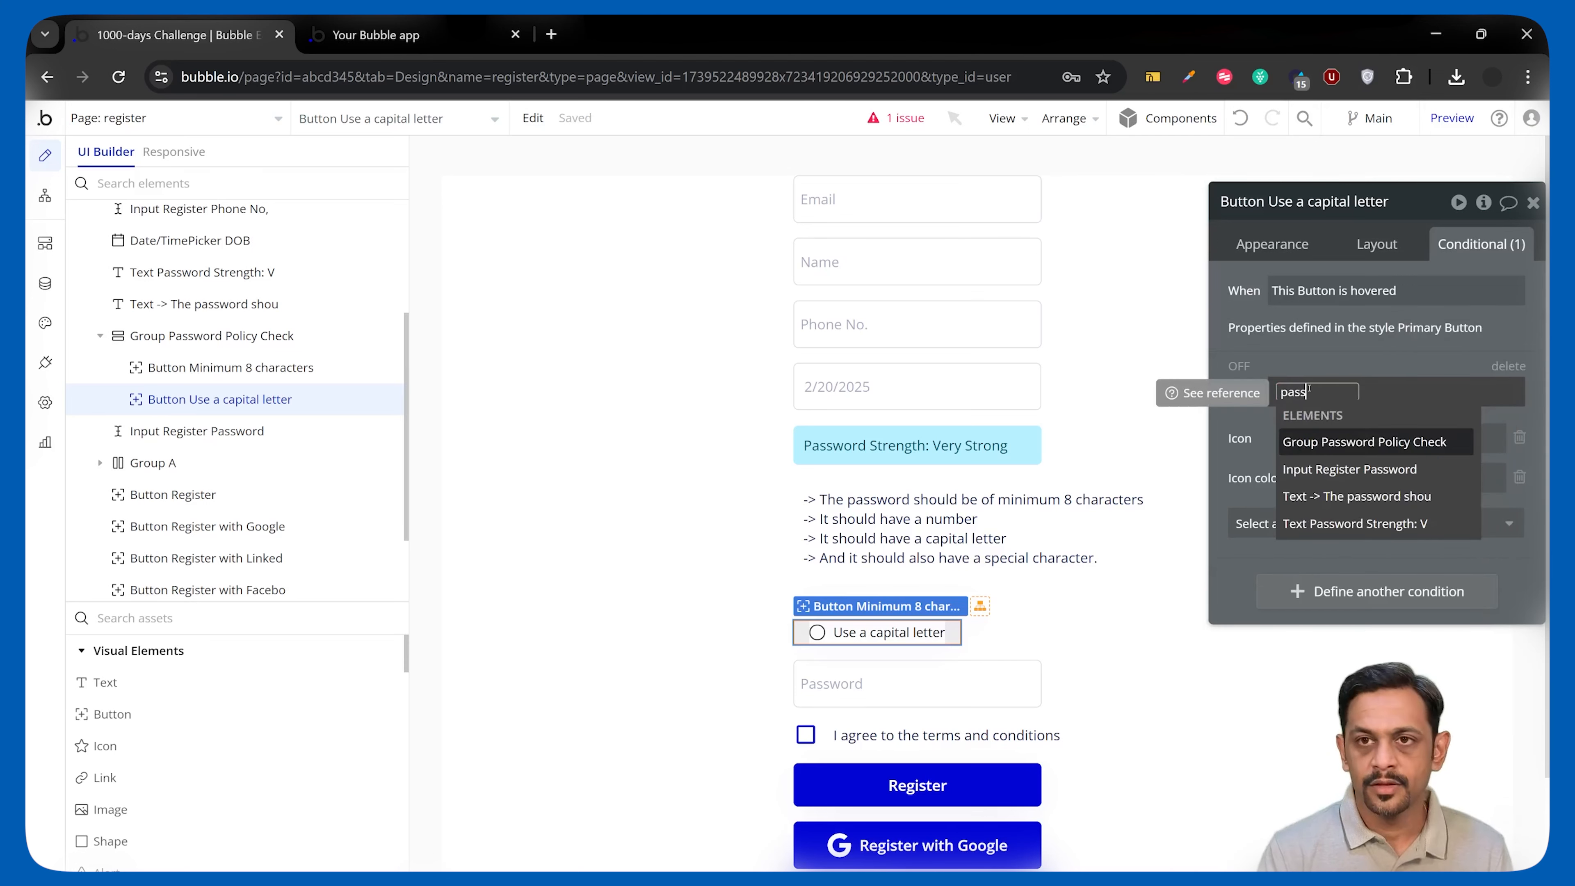
pyautogui.click(1352, 470)
pyautogui.click(1451, 442)
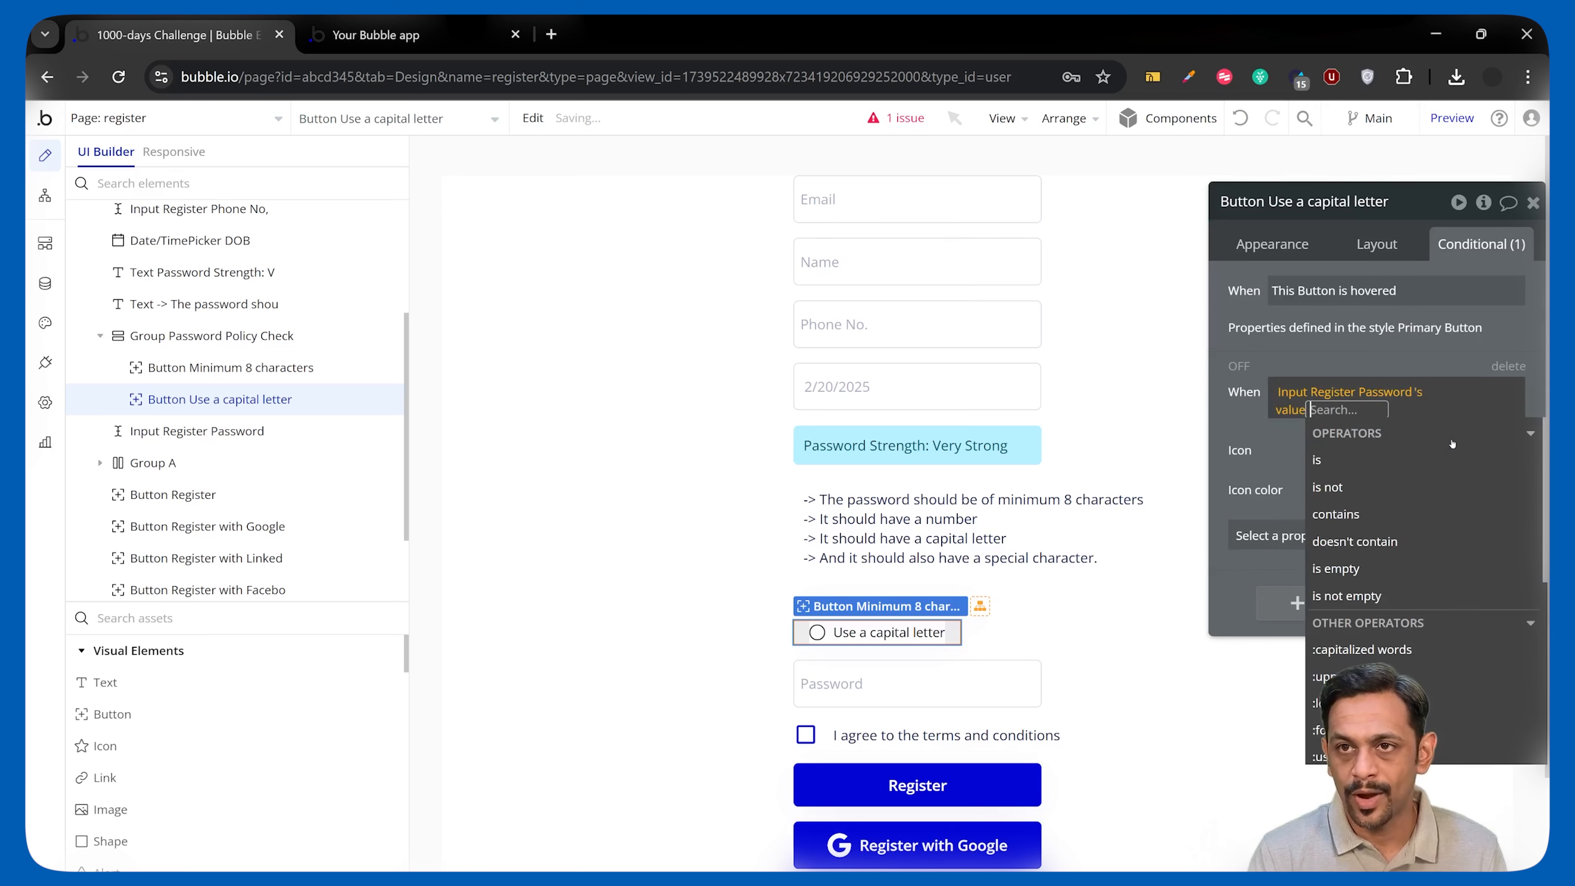
pyautogui.write('re')
pyautogui.click(1373, 488)
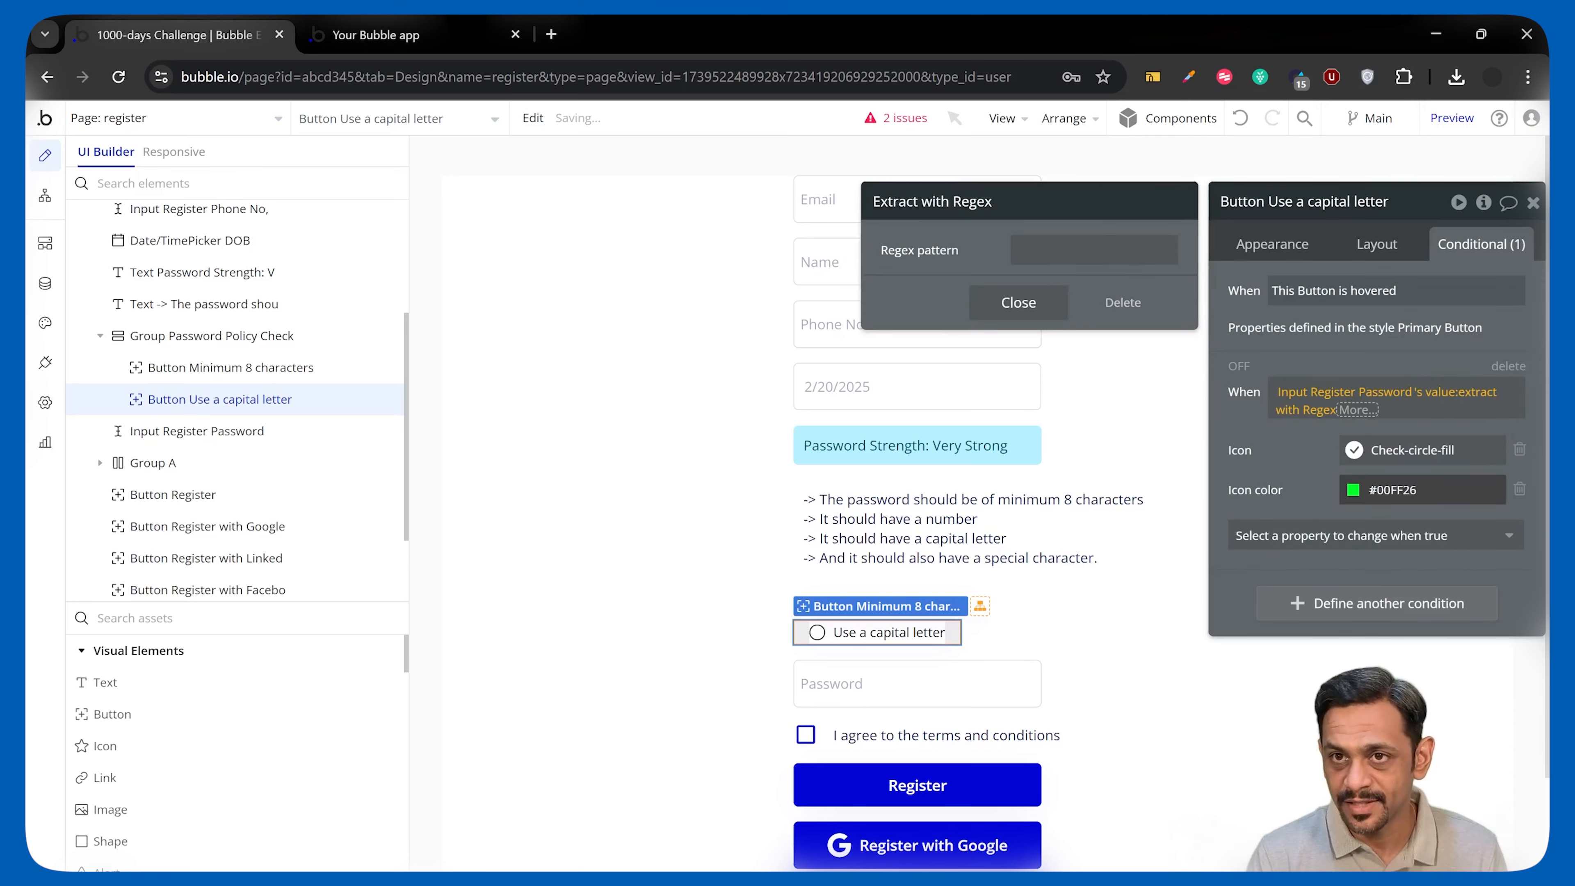
pyautogui.click(1056, 252)
pyautogui.write('[A-Z]')
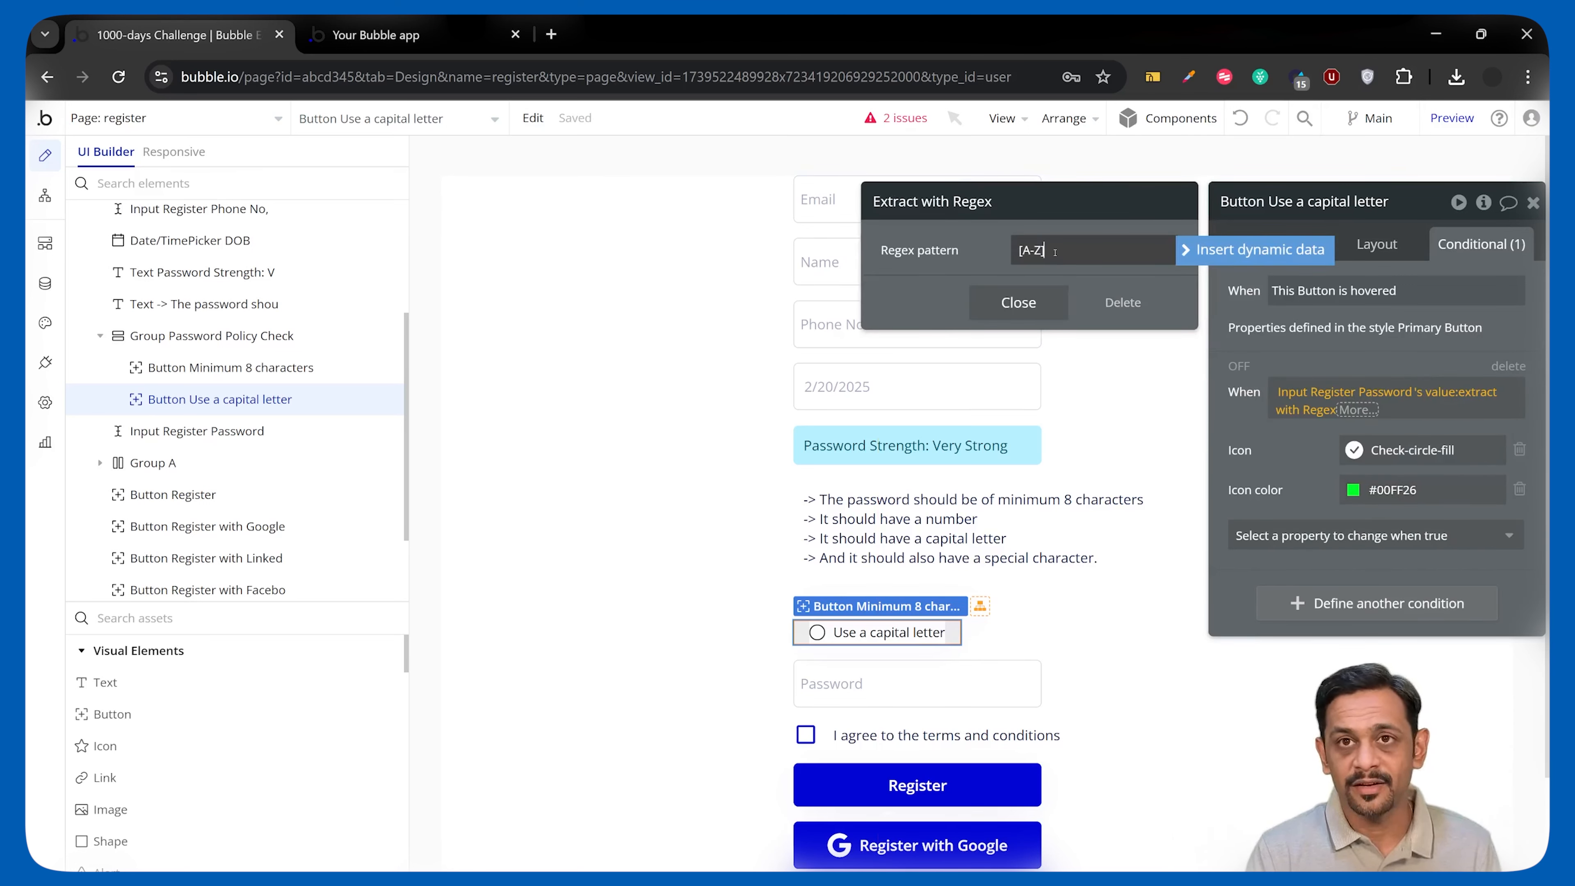
# Finish the condition so the regex match count must be ≥ 1, then switch to the running app.
pyautogui.click(1038, 304)
pyautogui.click(1358, 410)
pyautogui.write('cou')
pyautogui.click(1362, 460)
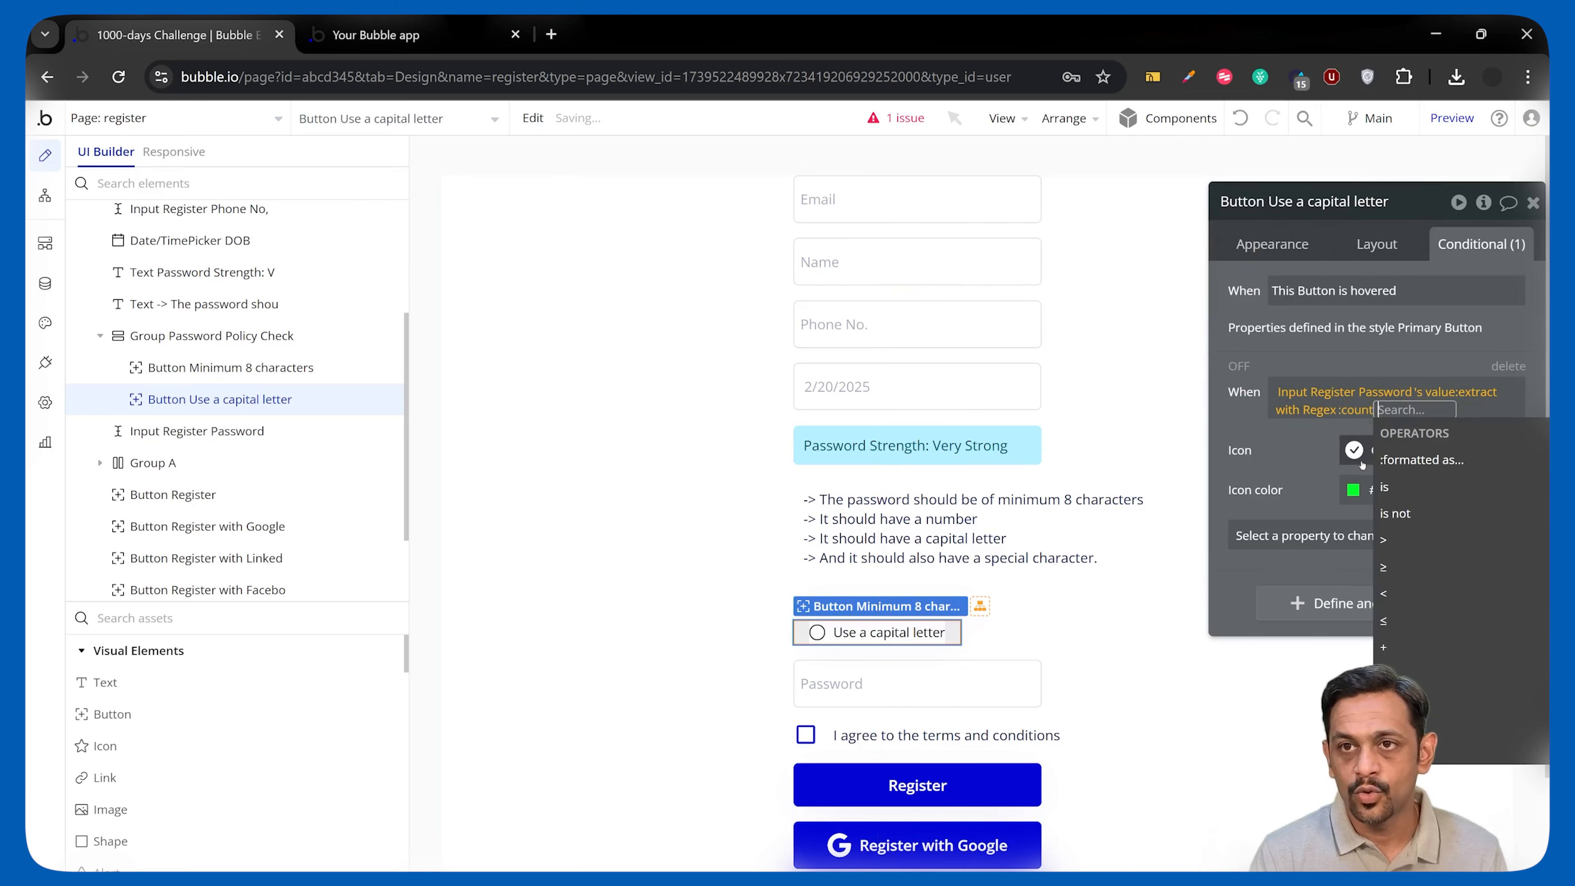
pyautogui.click(1385, 568)
pyautogui.write('1')
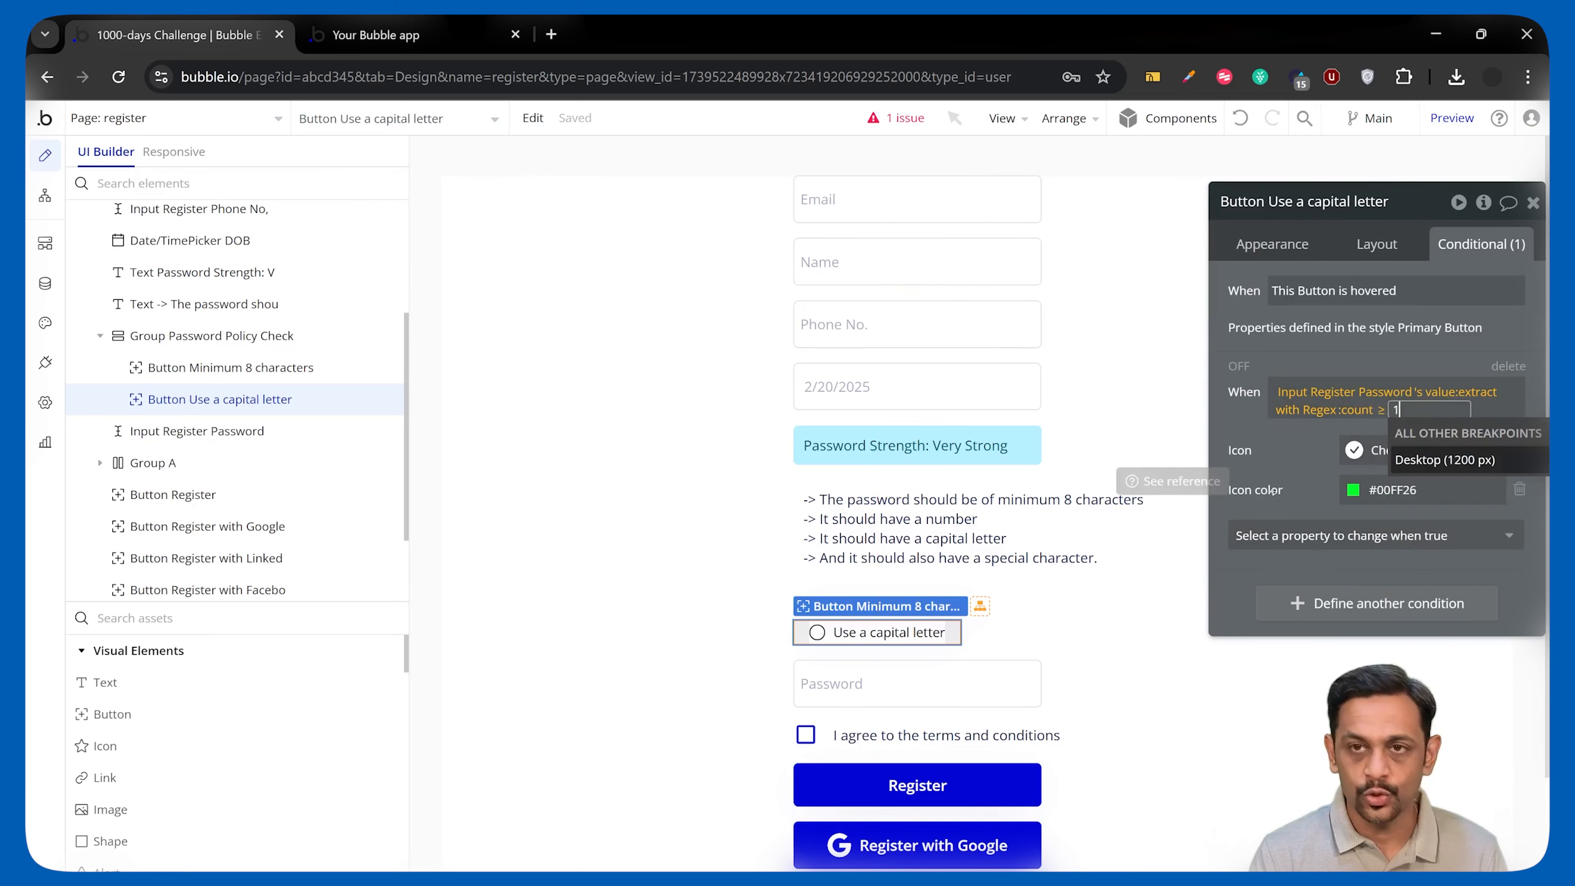
pyautogui.click(1249, 442)
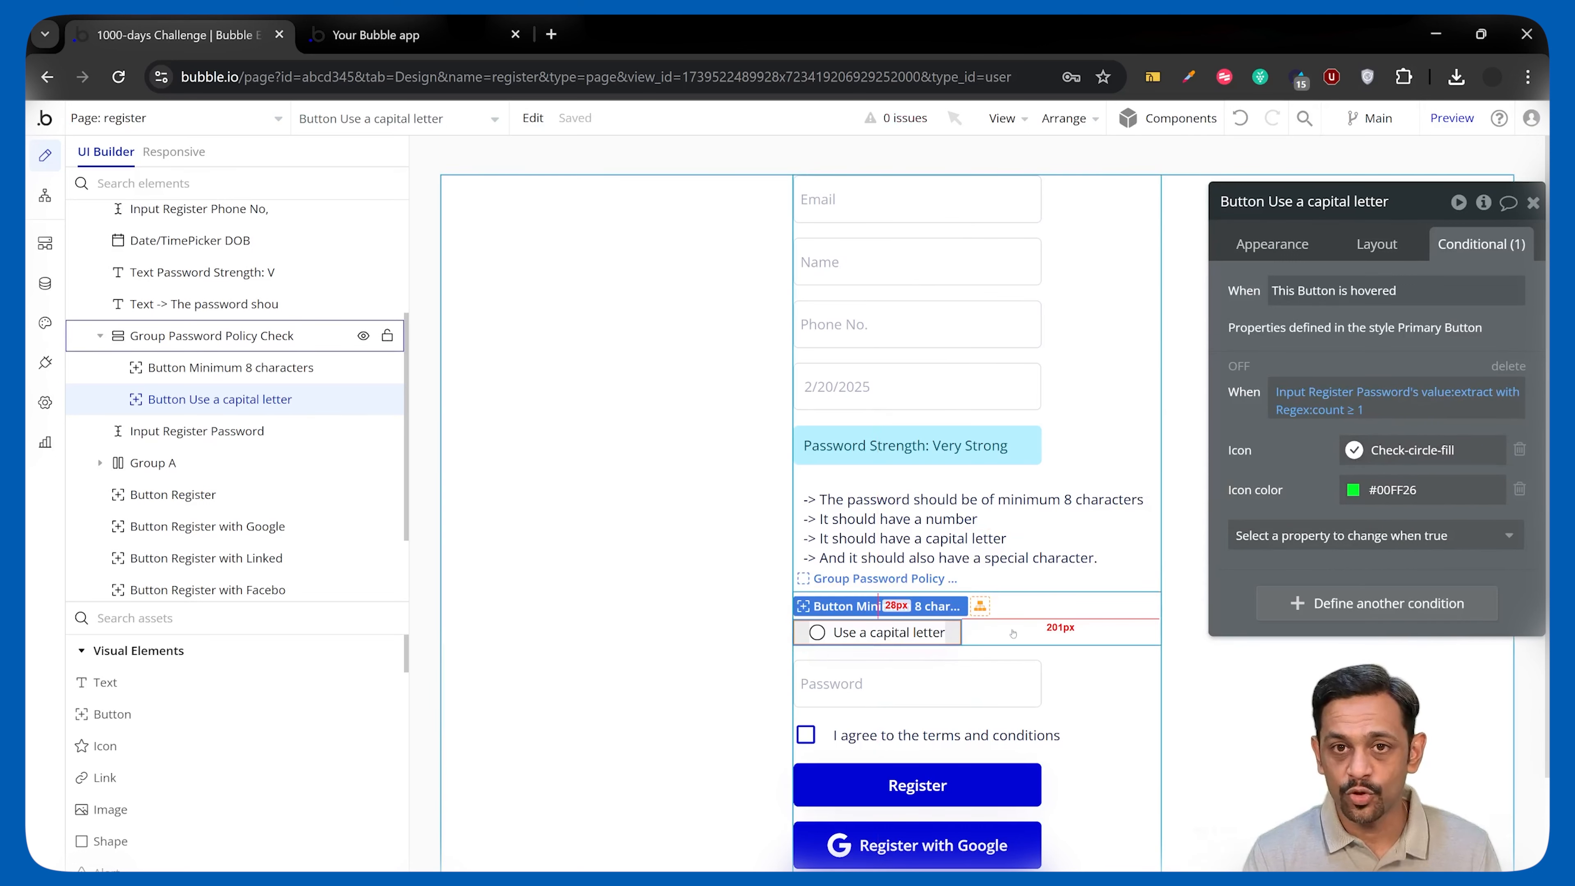
pyautogui.click(428, 37)
# Reload the app and enter a test password so both checklist items turn green, then return to the editor.
pyautogui.press('F5')
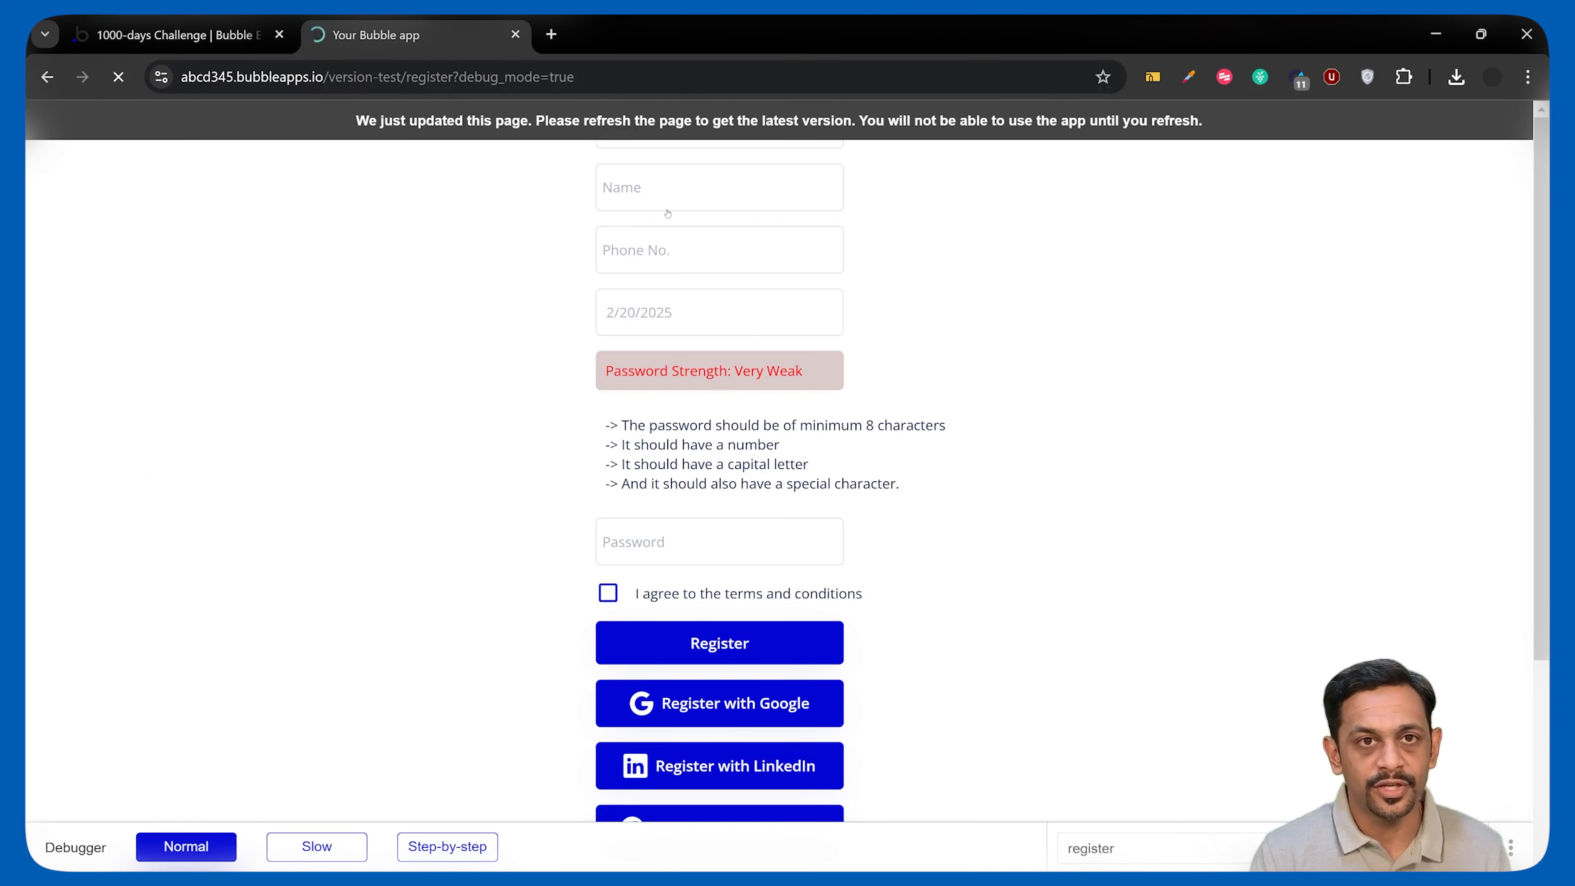
pyautogui.click(694, 605)
pyautogui.write('A')
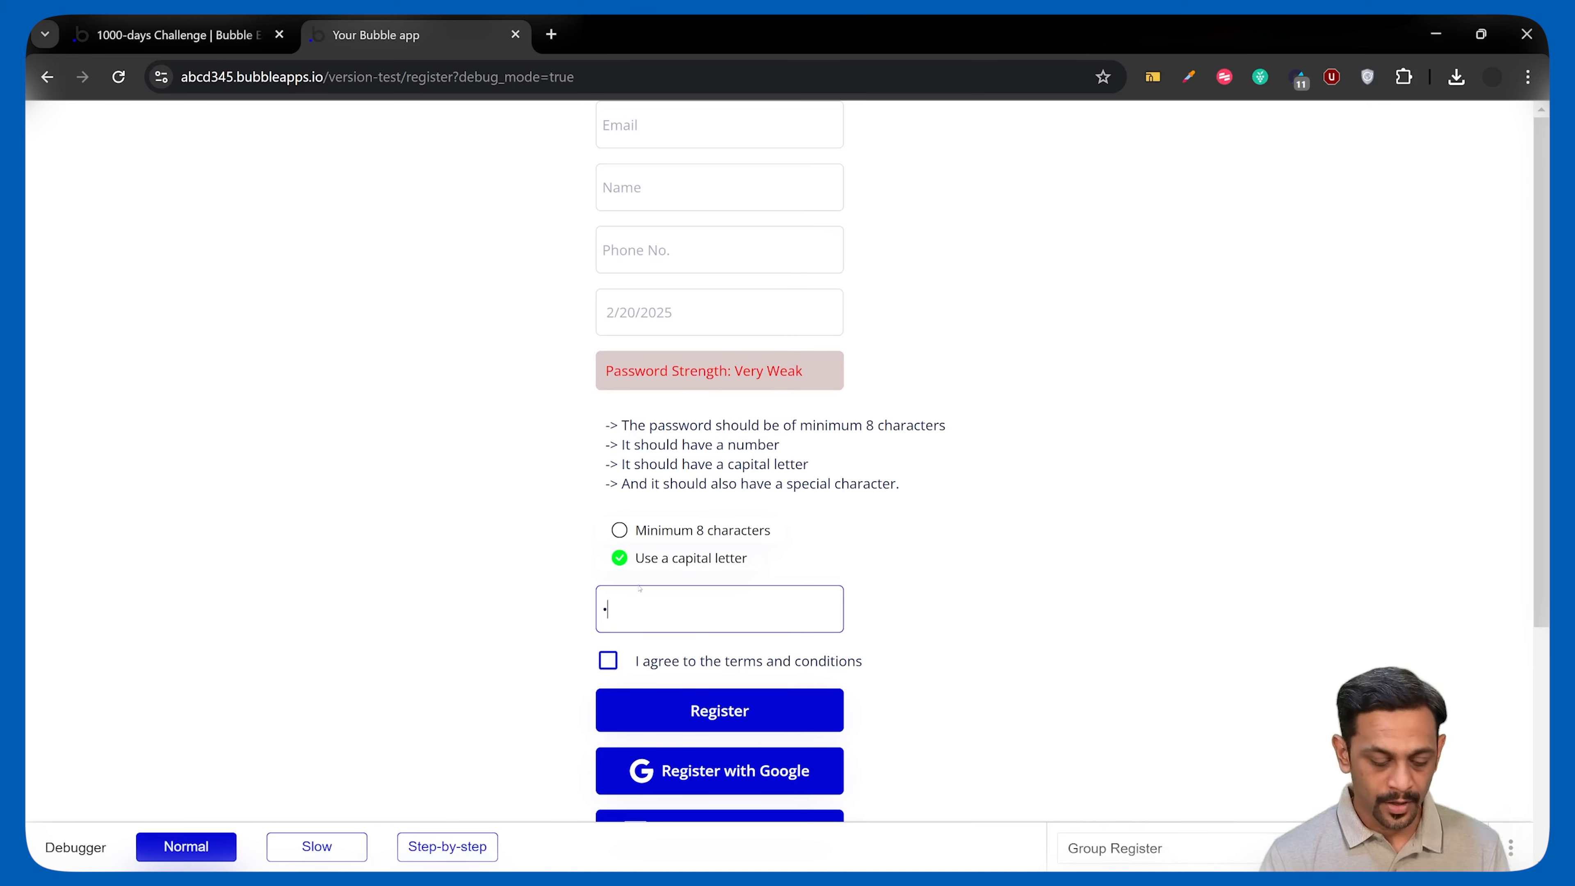
pyautogui.write('bcdef1@')
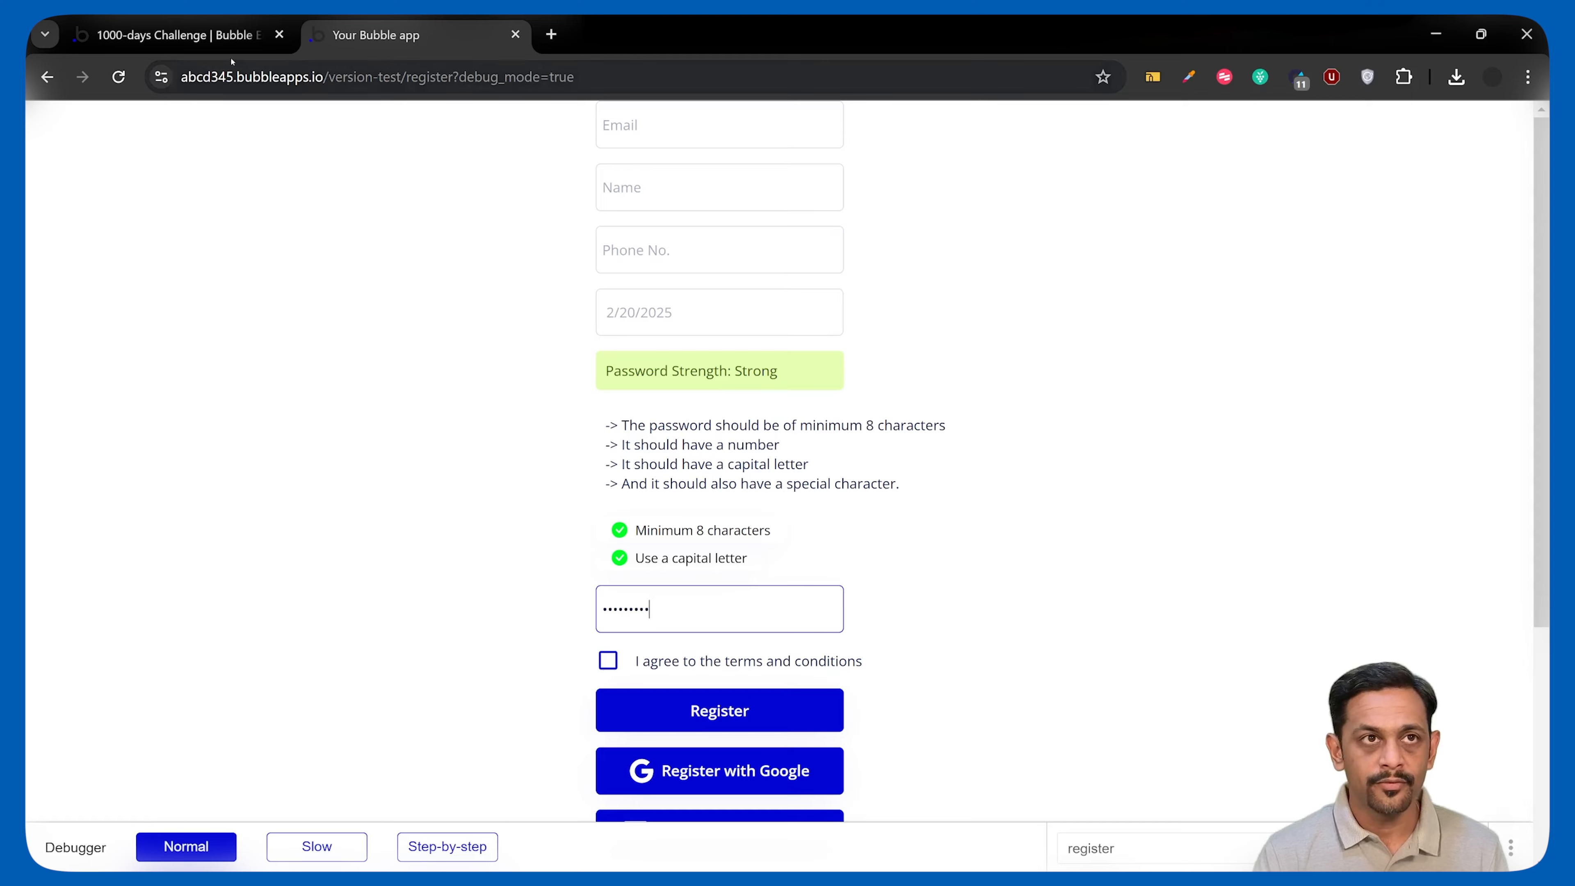
pyautogui.click(180, 35)
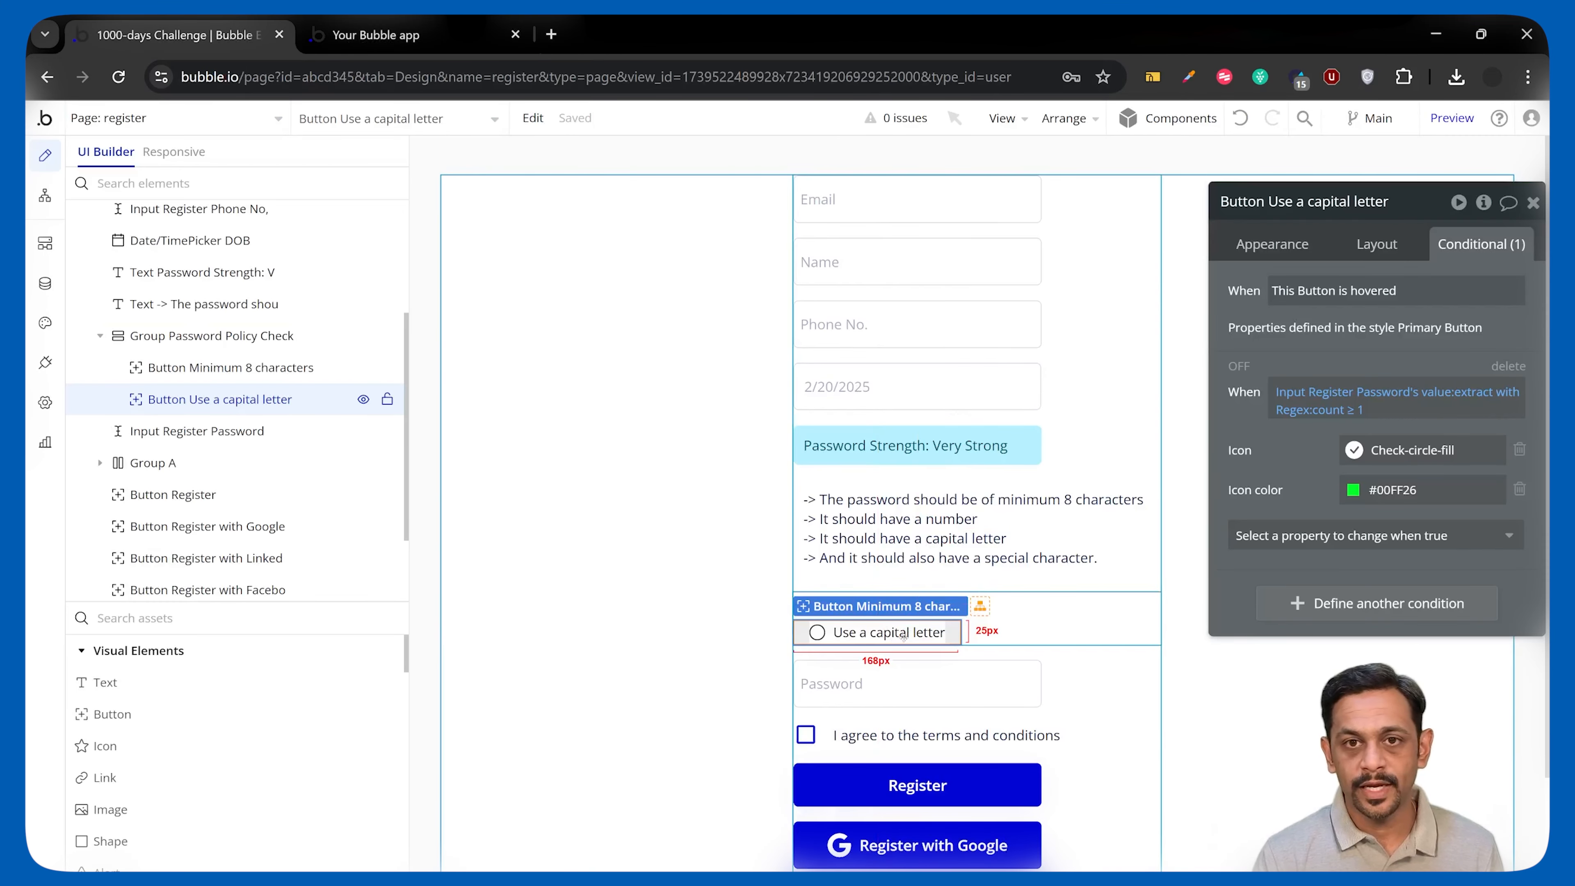
# Duplicate the capital-letter item, relabel it 'Use a number', and change its regex pattern to [0-9].
pyautogui.hotkey('ctrl', 'd')
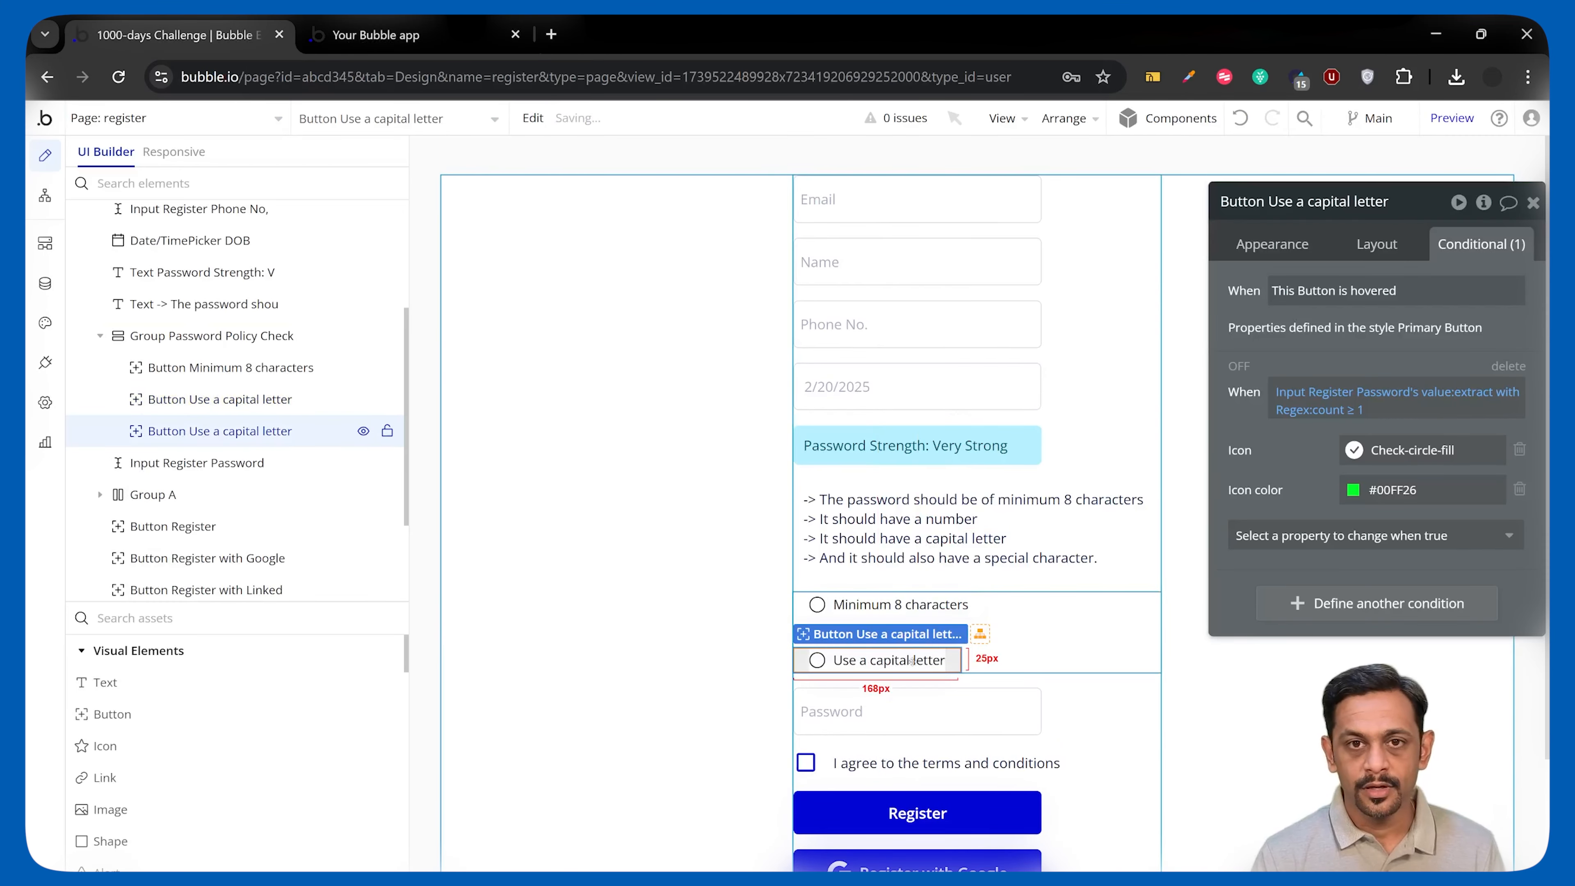
pyautogui.click(1295, 251)
pyautogui.click(1470, 370)
pyautogui.press('BackSpace')
pyautogui.press('BackSpace')
pyautogui.press('BackSpace')
pyautogui.press('BackSpace')
pyautogui.press('BackSpace')
pyautogui.press('BackSpace')
pyautogui.press('BackSpace')
pyautogui.press('BackSpace')
pyautogui.press('BackSpace')
pyautogui.press('BackSpace')
pyautogui.press('BackSpace')
pyautogui.press('BackSpace')
pyautogui.press('BackSpace')
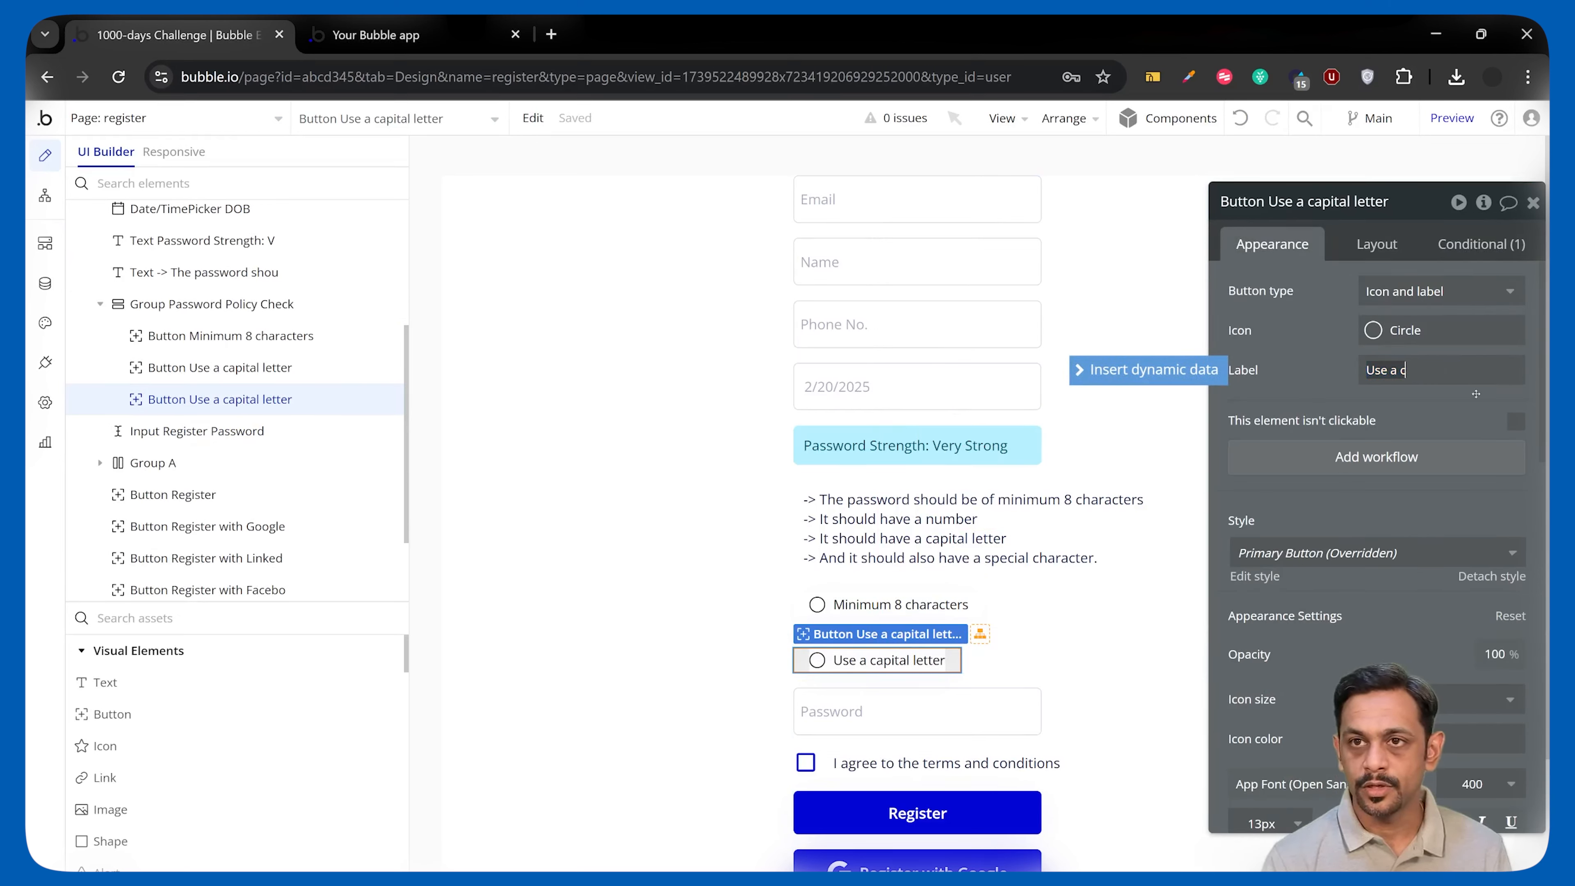
pyautogui.press('BackSpace')
pyautogui.write('number')
pyautogui.click(1459, 245)
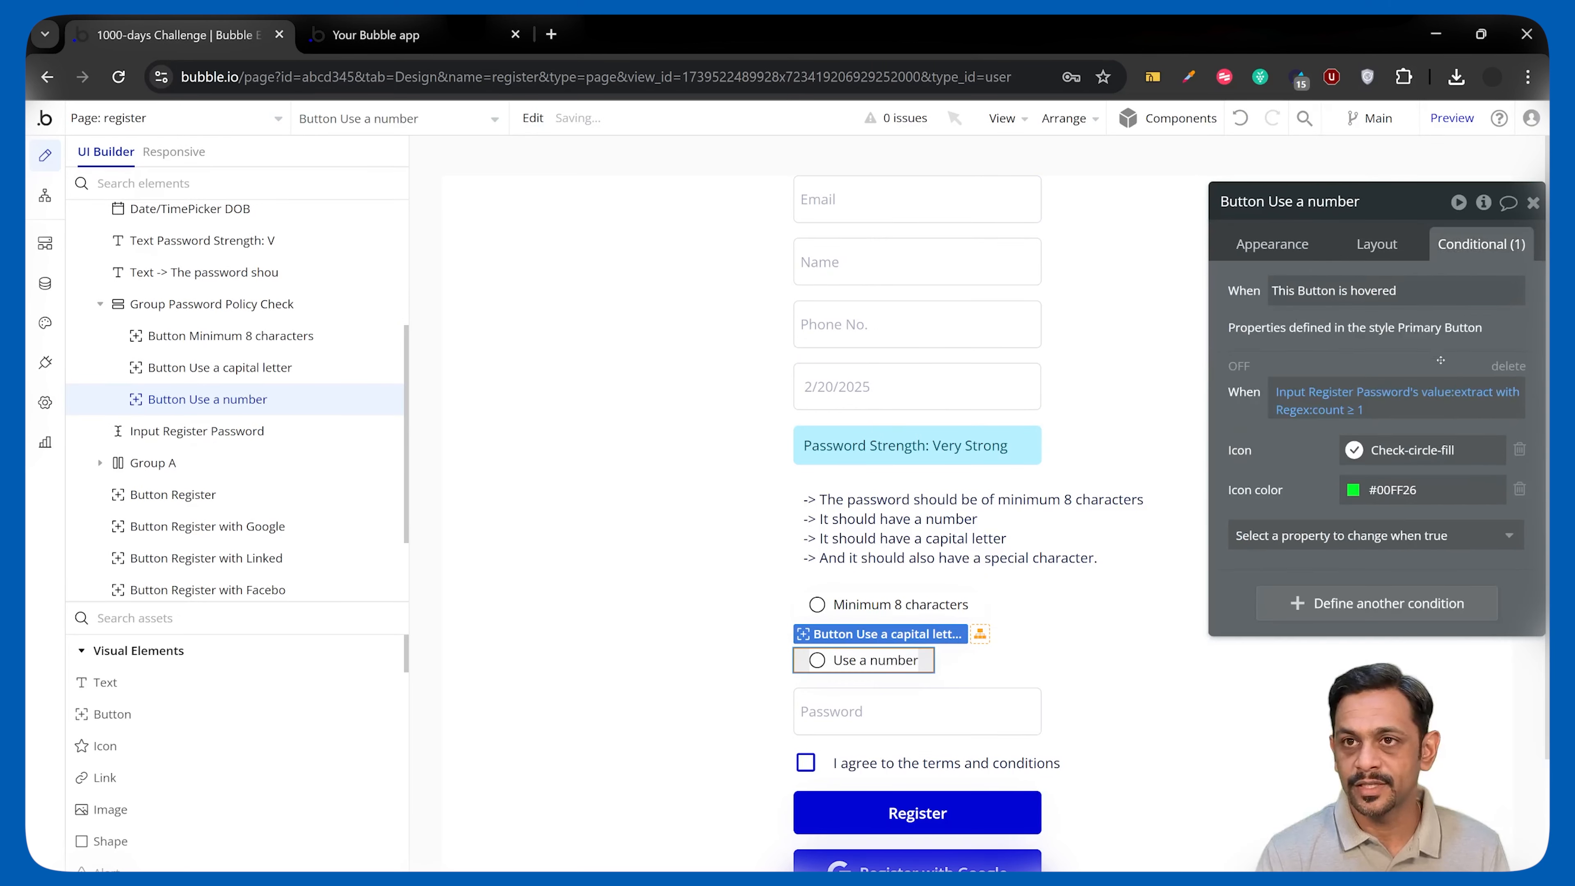
pyautogui.click(1464, 392)
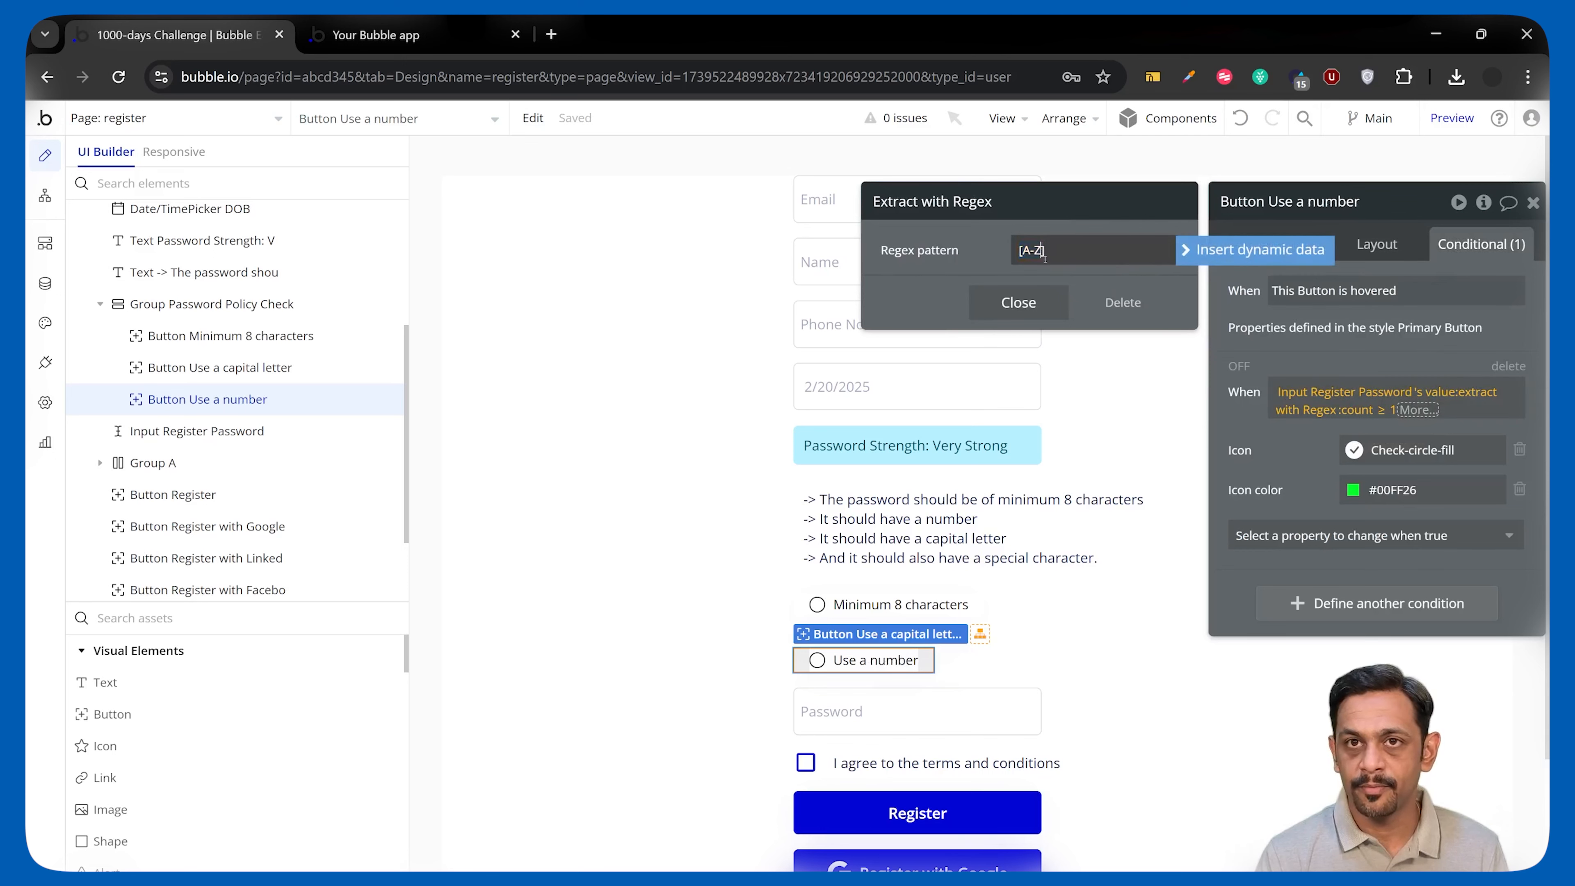
pyautogui.press('BackSpace')
pyautogui.press('BackSpace')
pyautogui.press('BackSpace')
pyautogui.write('0-9')
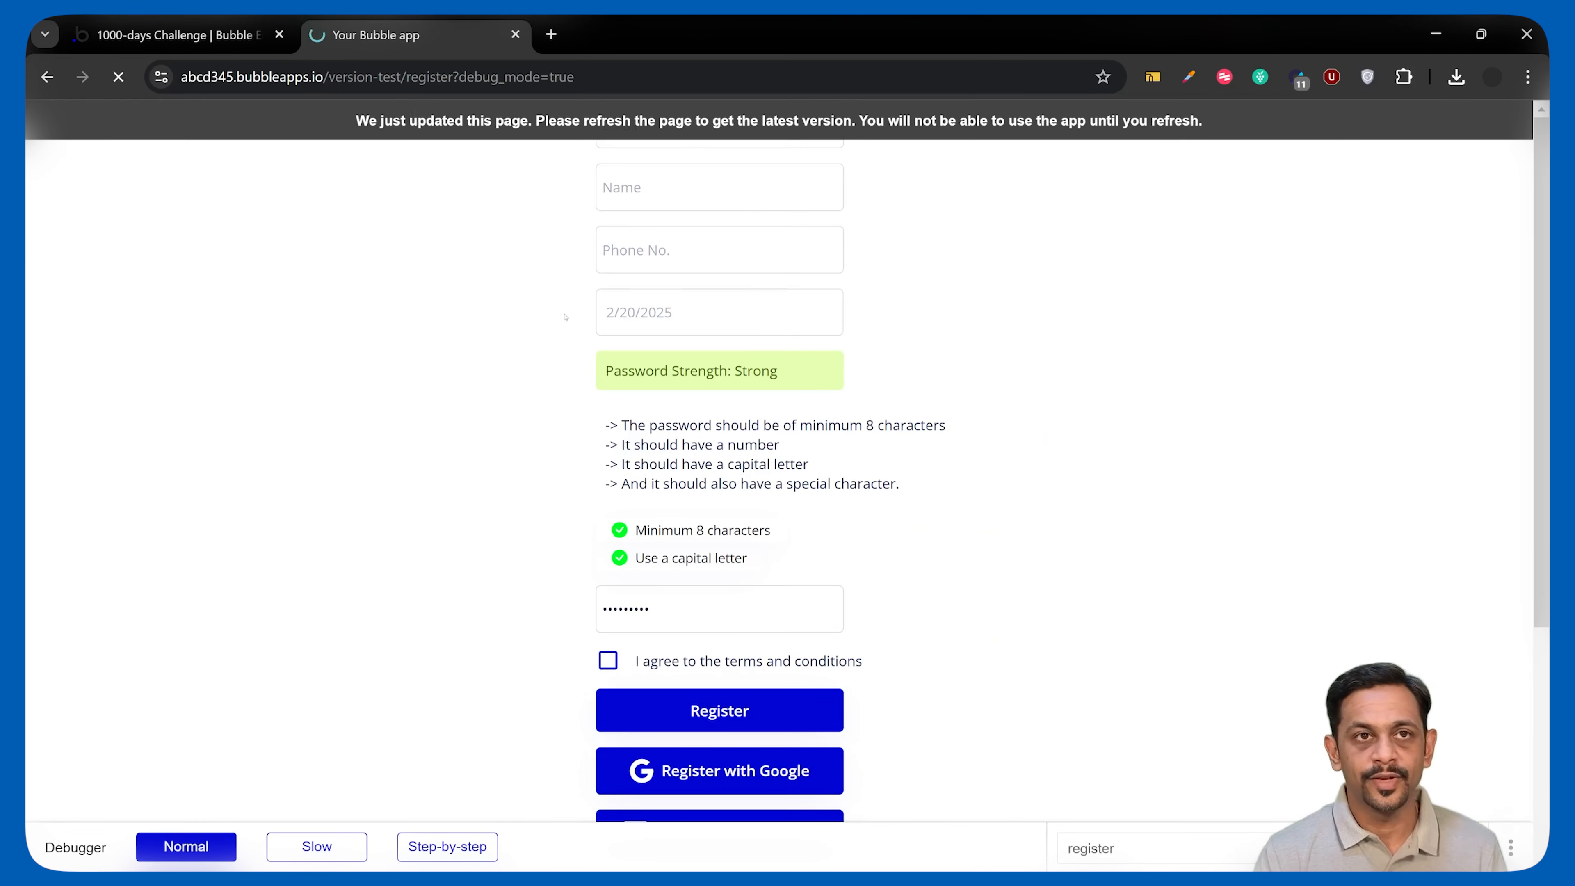
# Enter a test password on the refreshed page to turn the length, capital and number items green, then return.
pyautogui.click(757, 633)
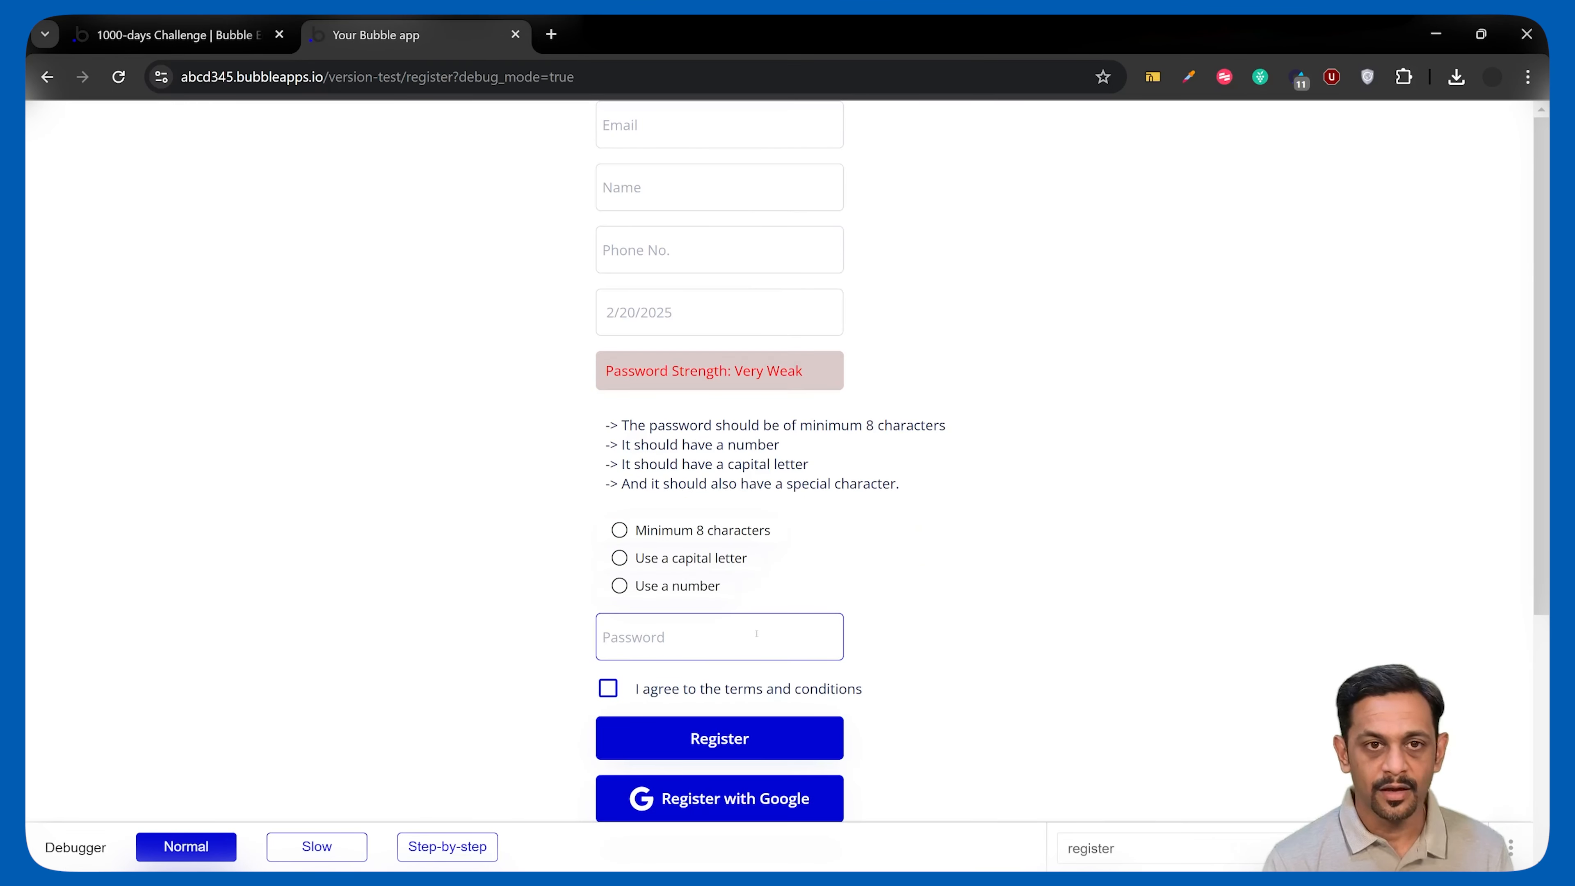
pyautogui.write('A')
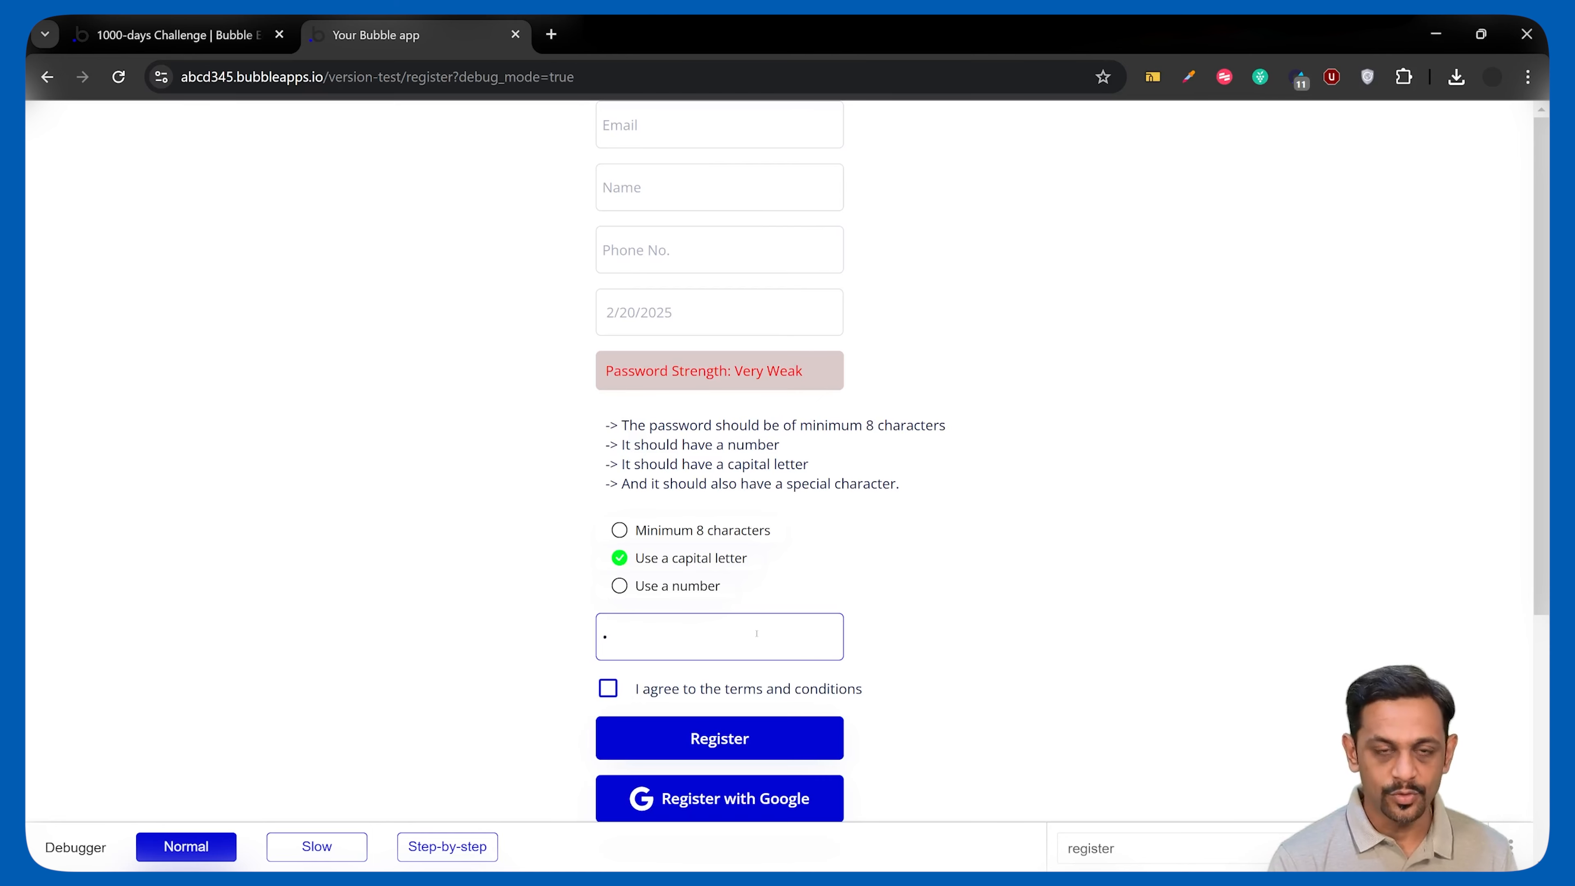
pyautogui.write('1••••••')
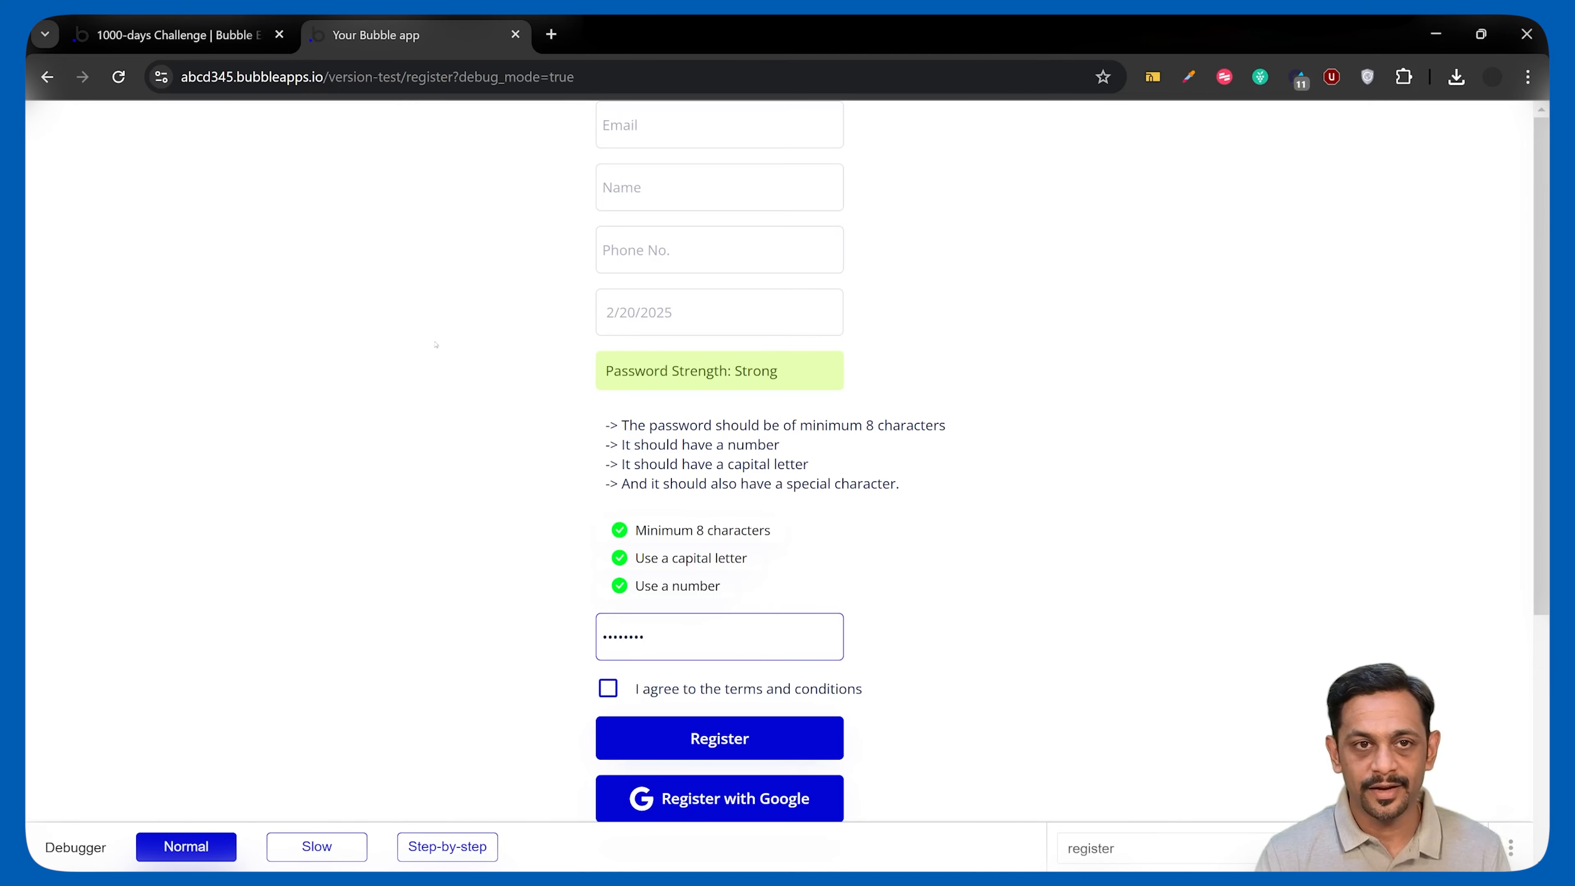
pyautogui.click(180, 35)
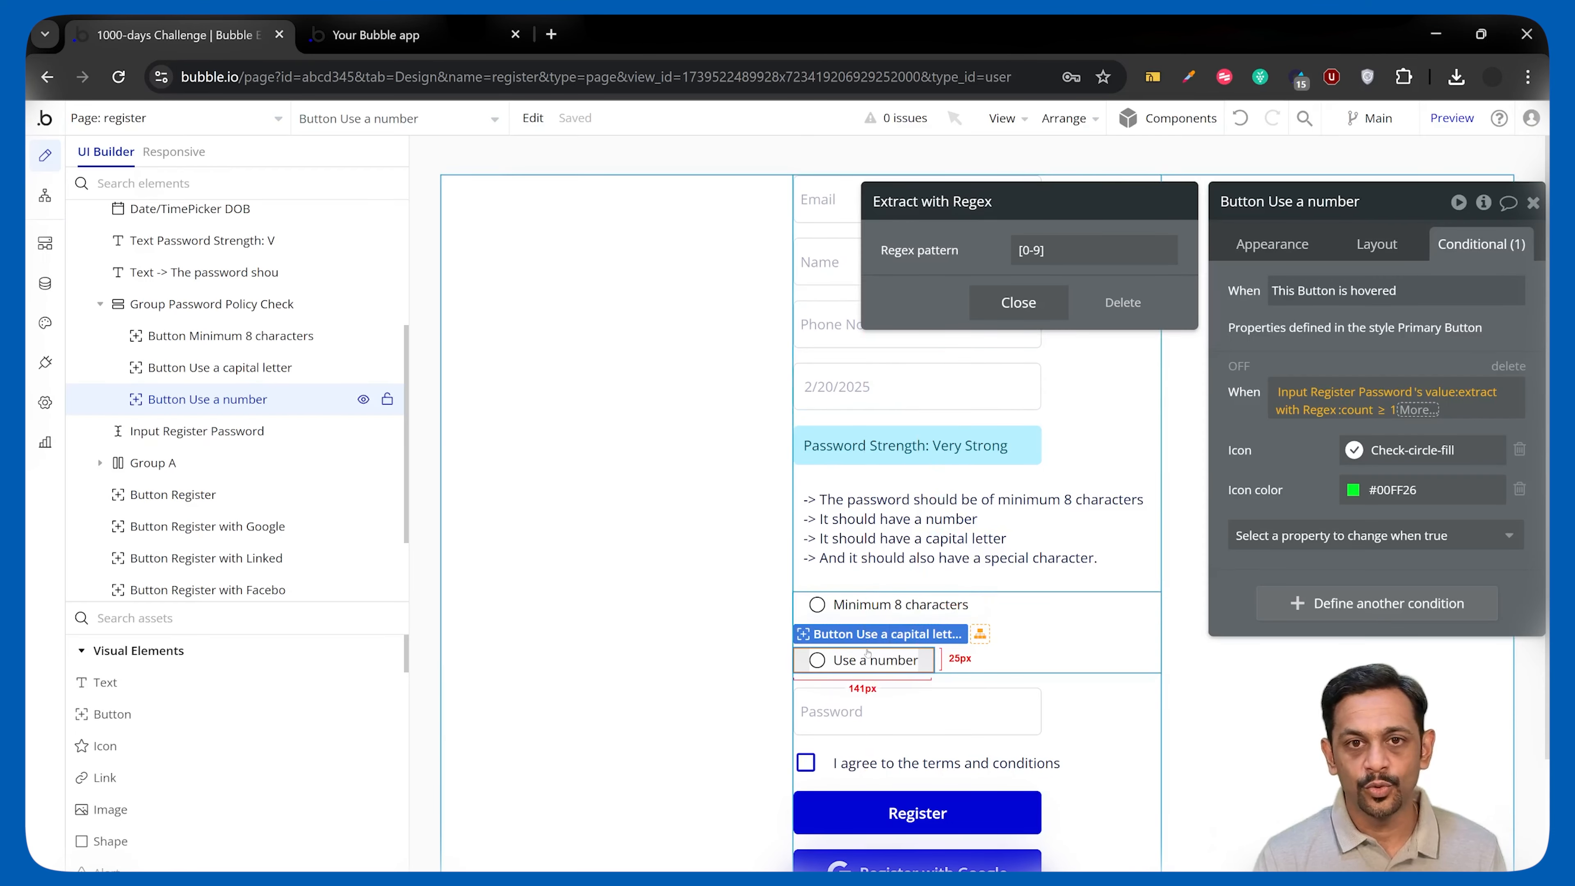
# Duplicate the number item as 'Use a special character' with regex pattern [!@#$%^&*(),.?":{}|<>].
pyautogui.click(921, 657)
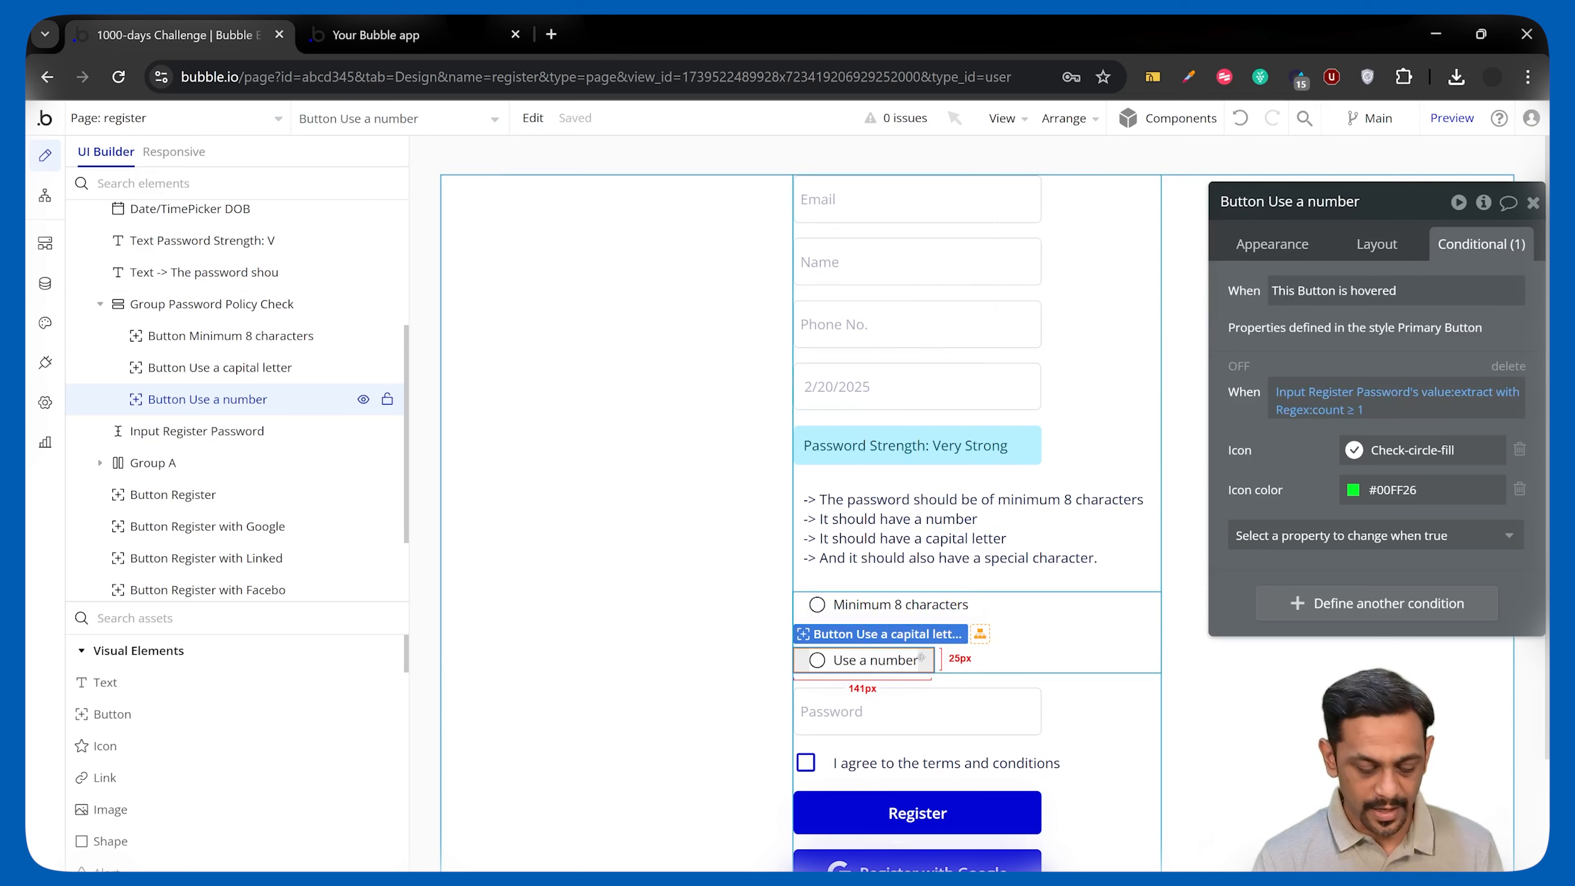
pyautogui.click(1429, 375)
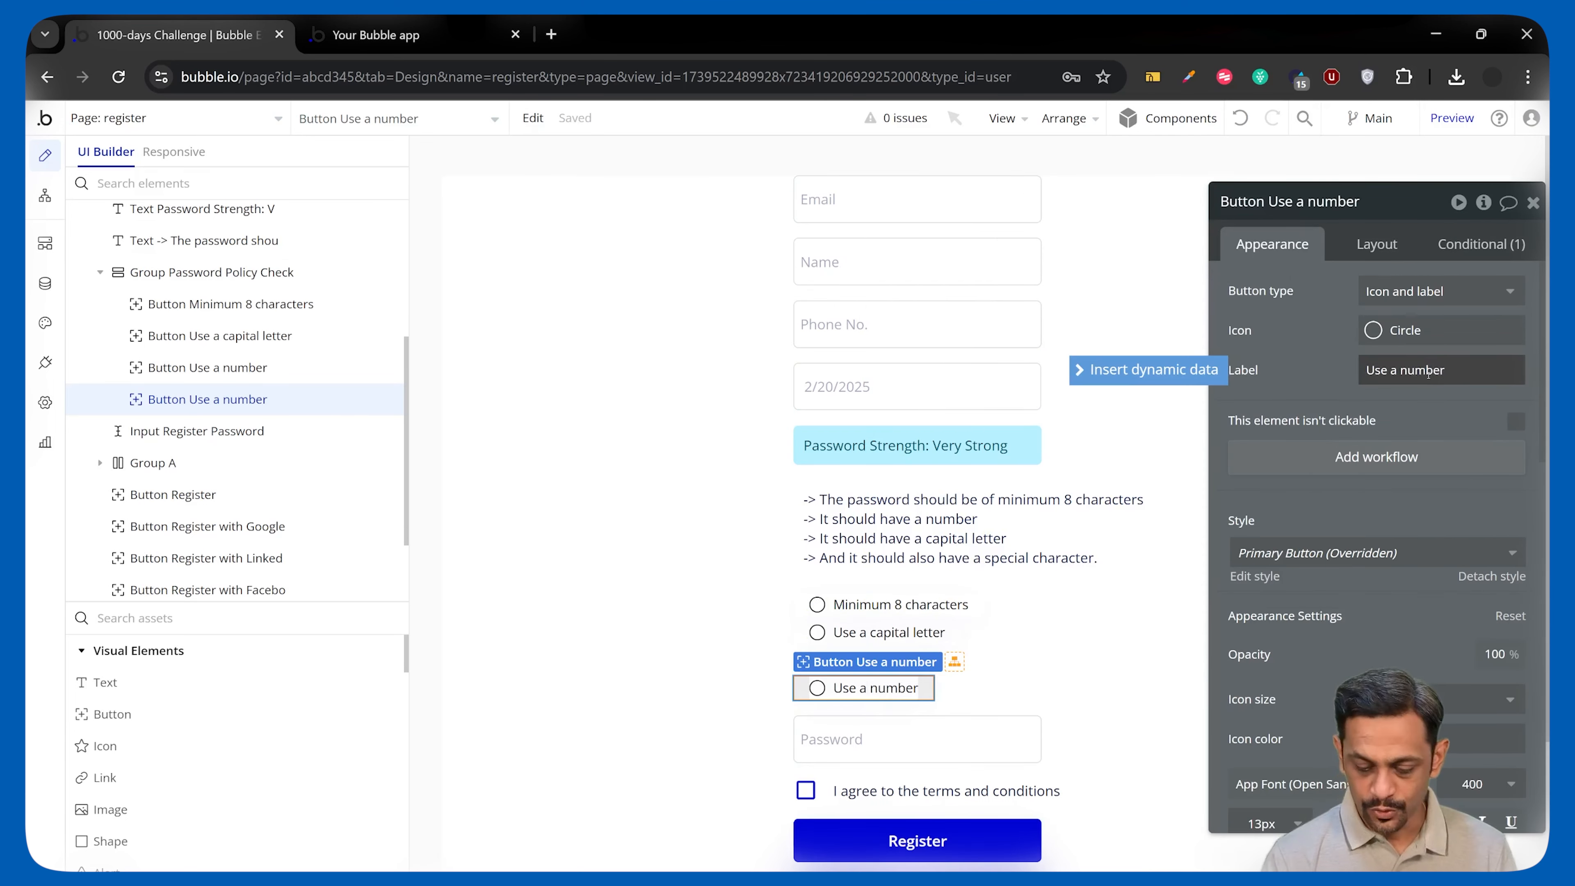
pyautogui.press('BackSpace')
pyautogui.press('BackSpace')
pyautogui.press('BackSpace')
pyautogui.press('BackSpace')
pyautogui.press('BackSpace')
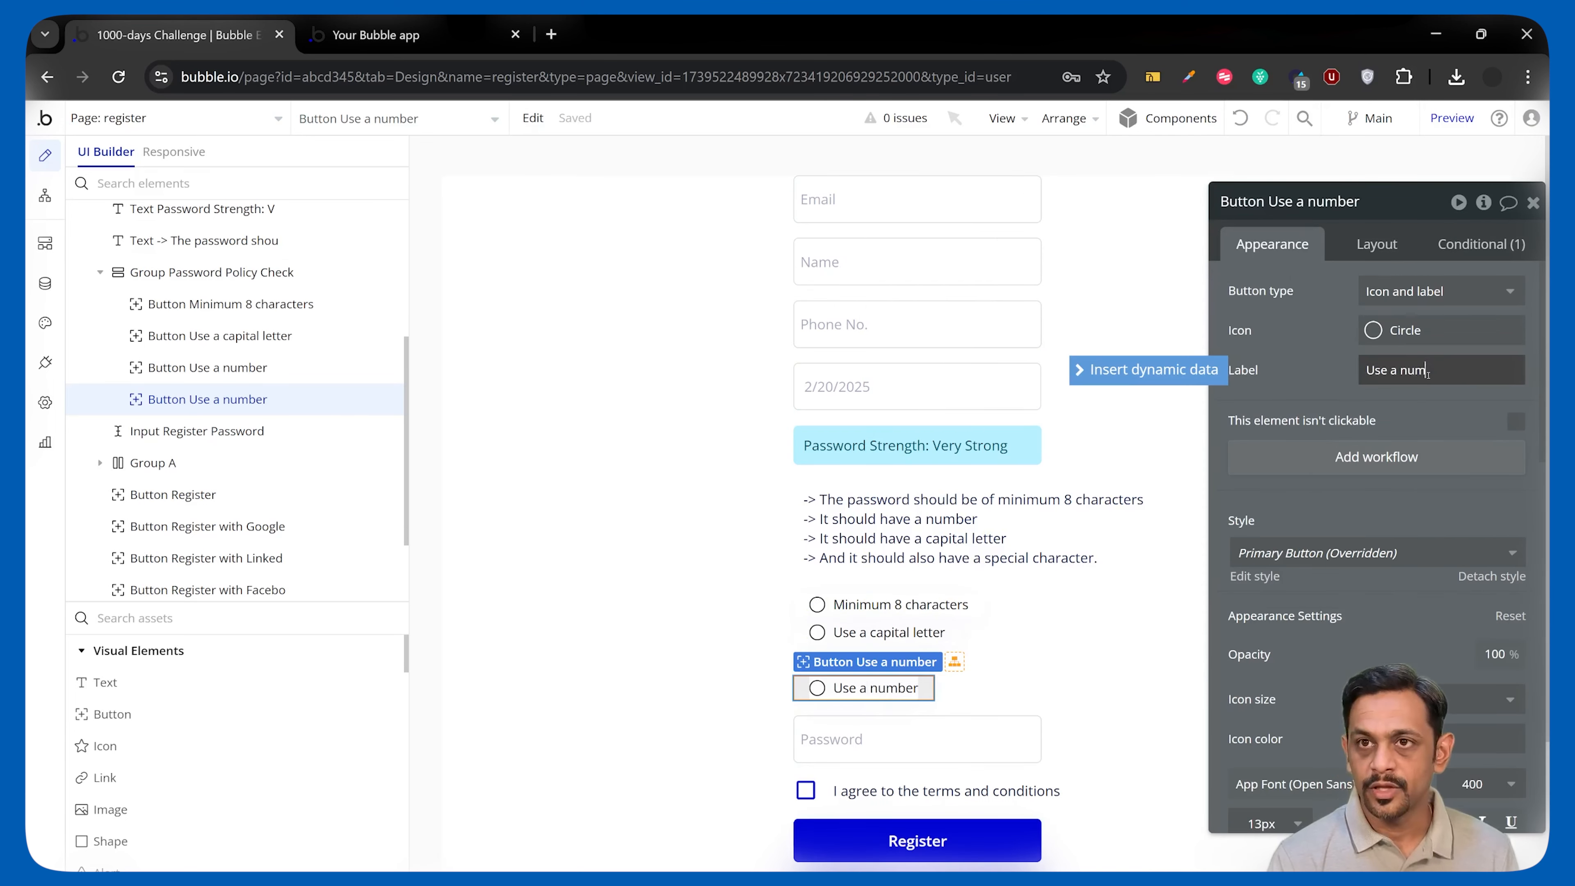
pyautogui.write('special character')
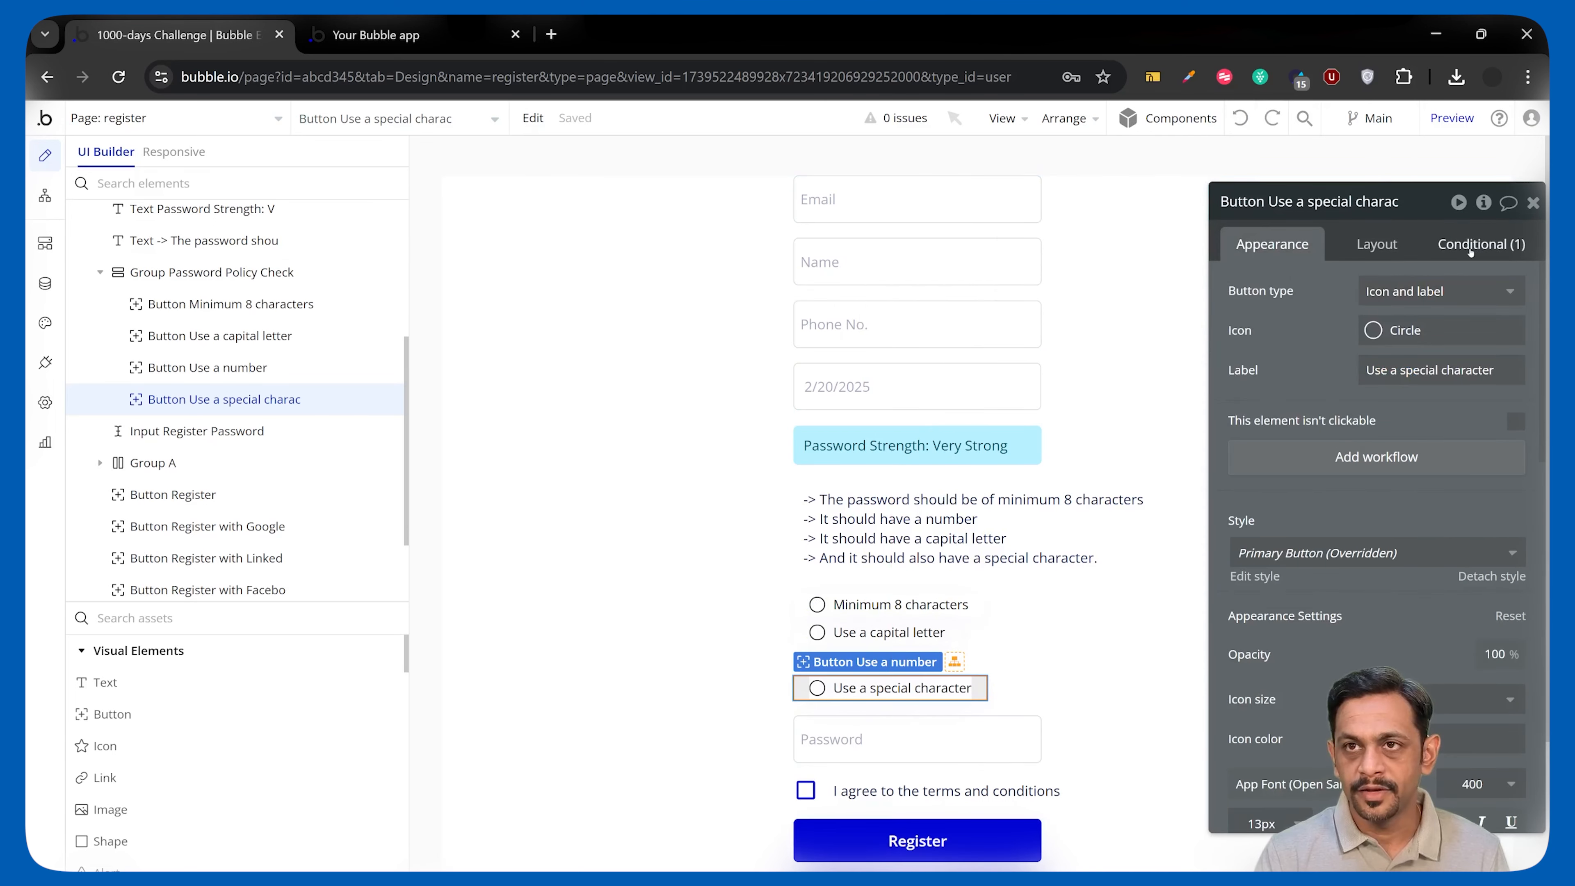
pyautogui.click(1481, 243)
pyautogui.click(1435, 396)
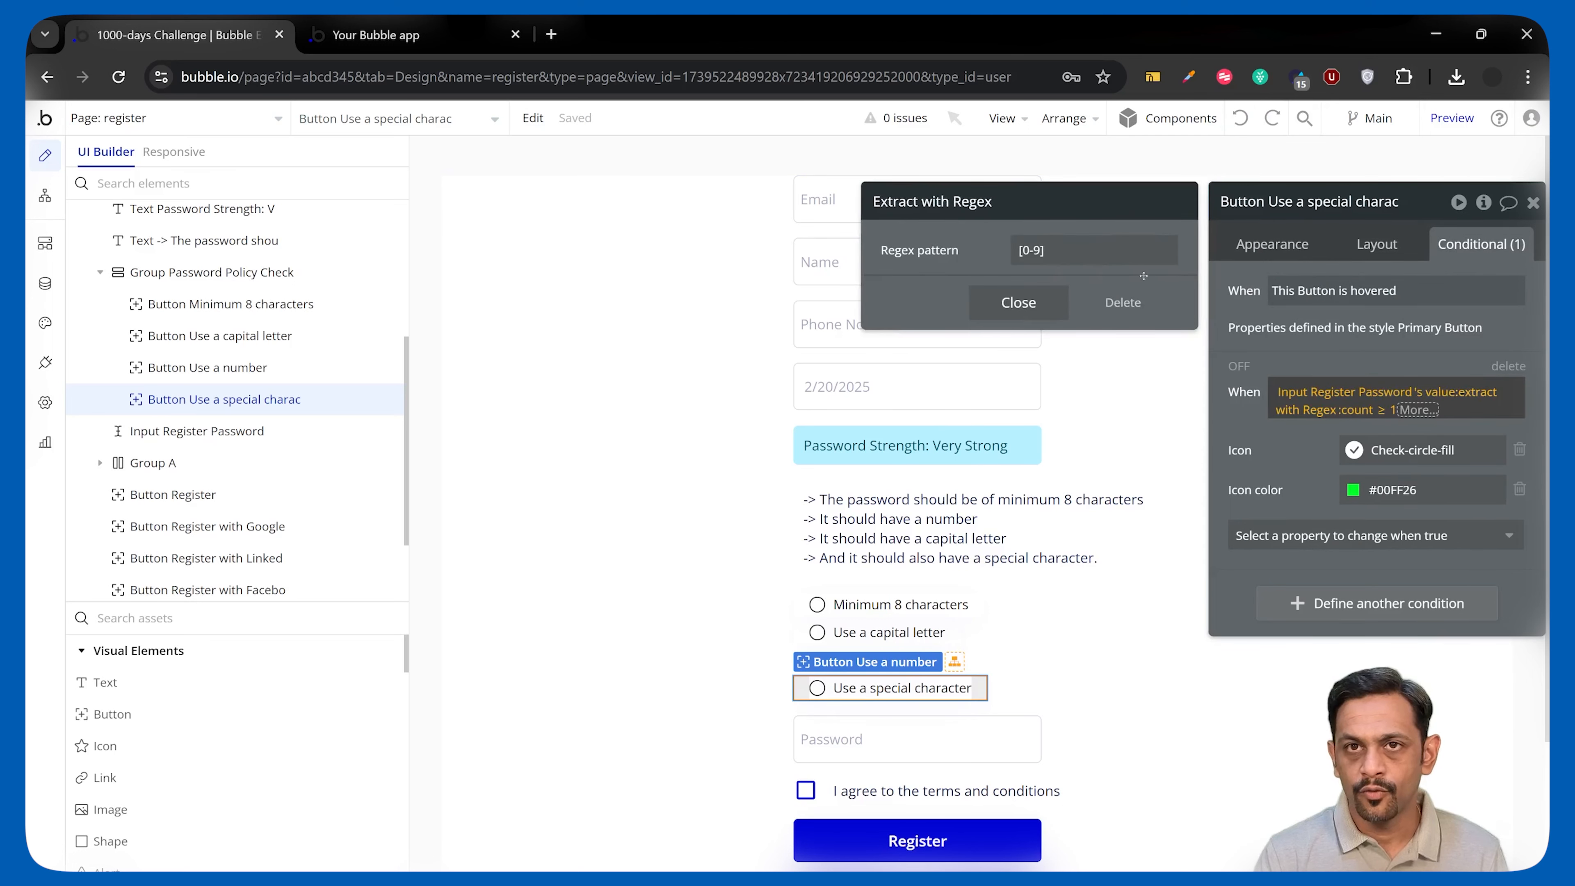
pyautogui.click(1112, 253)
pyautogui.write('[!@#$%^&*(),.?":{}|<>]')
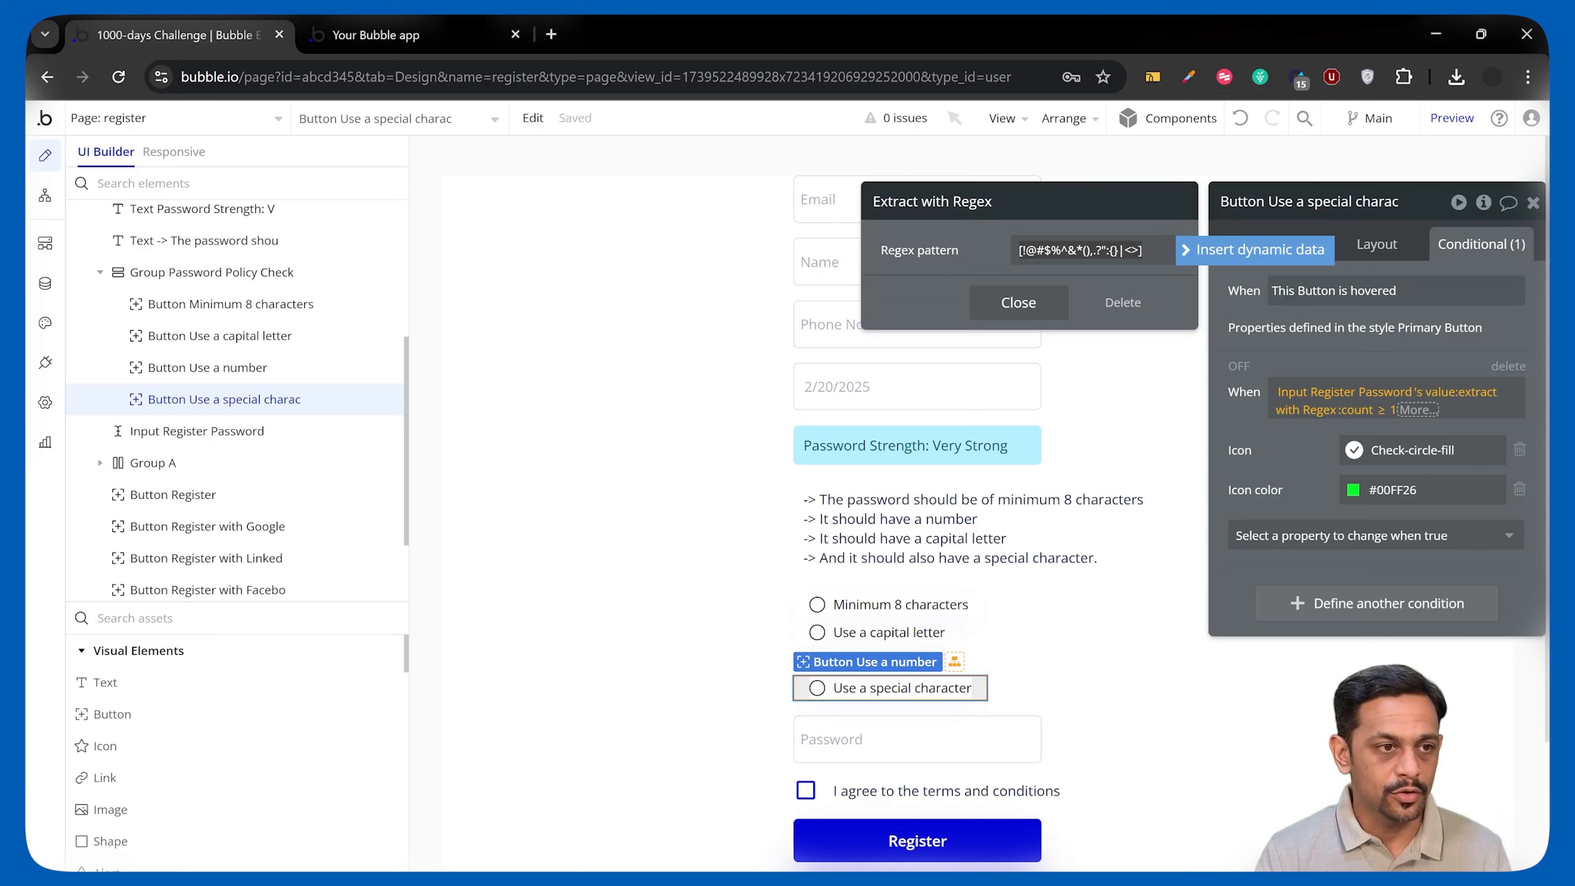
pyautogui.click(1018, 303)
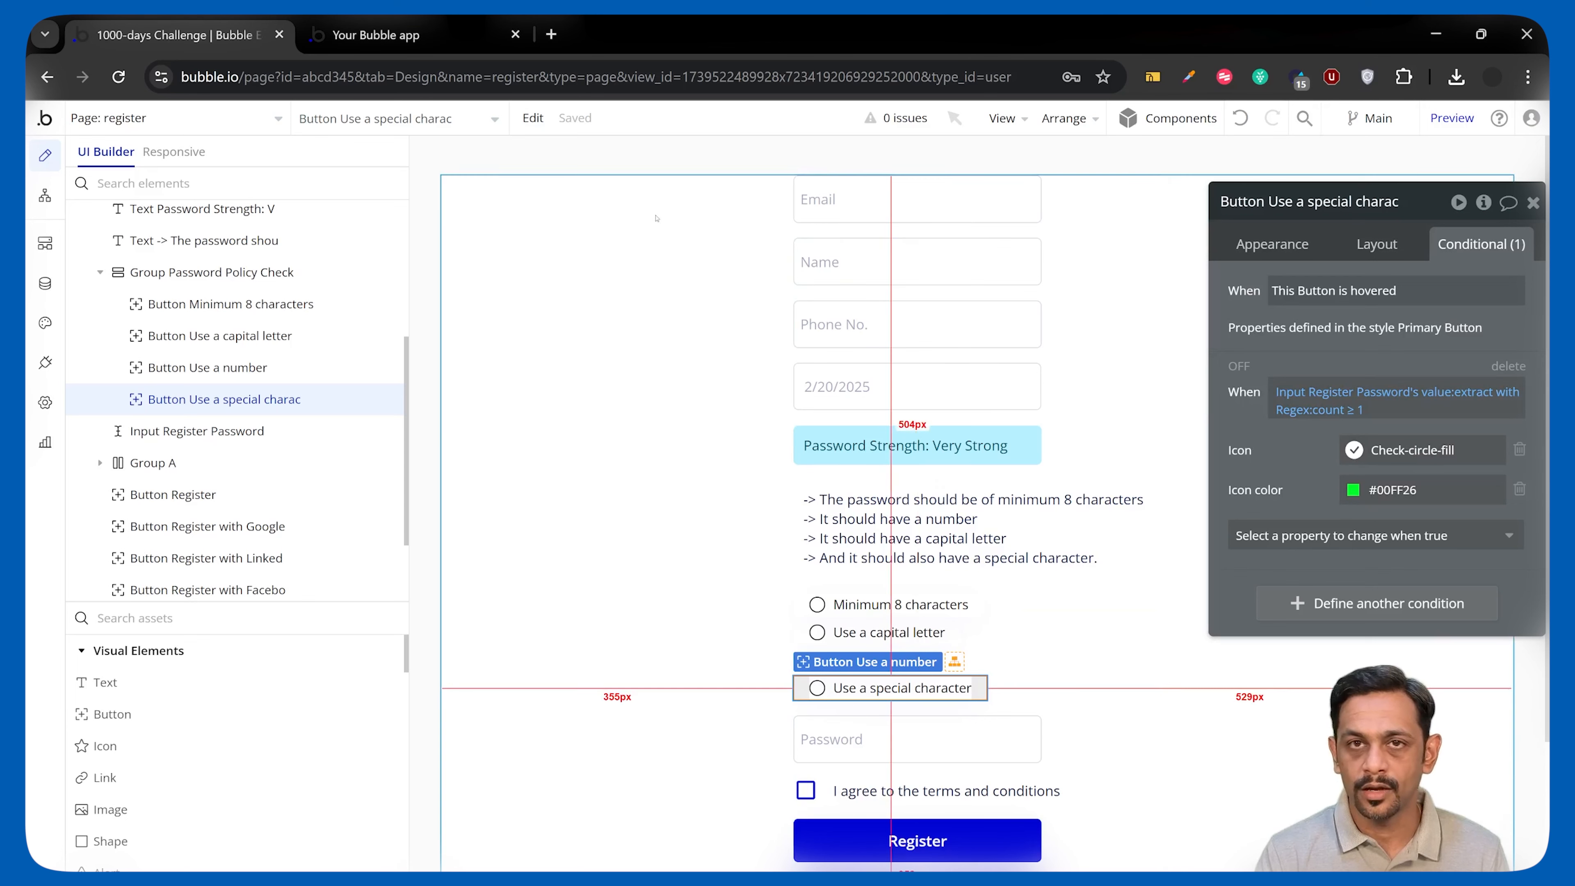
# Reload the register page and fill in the Email, Name and Phone No. fields with test values.
pyautogui.click(409, 49)
pyautogui.click(435, 129)
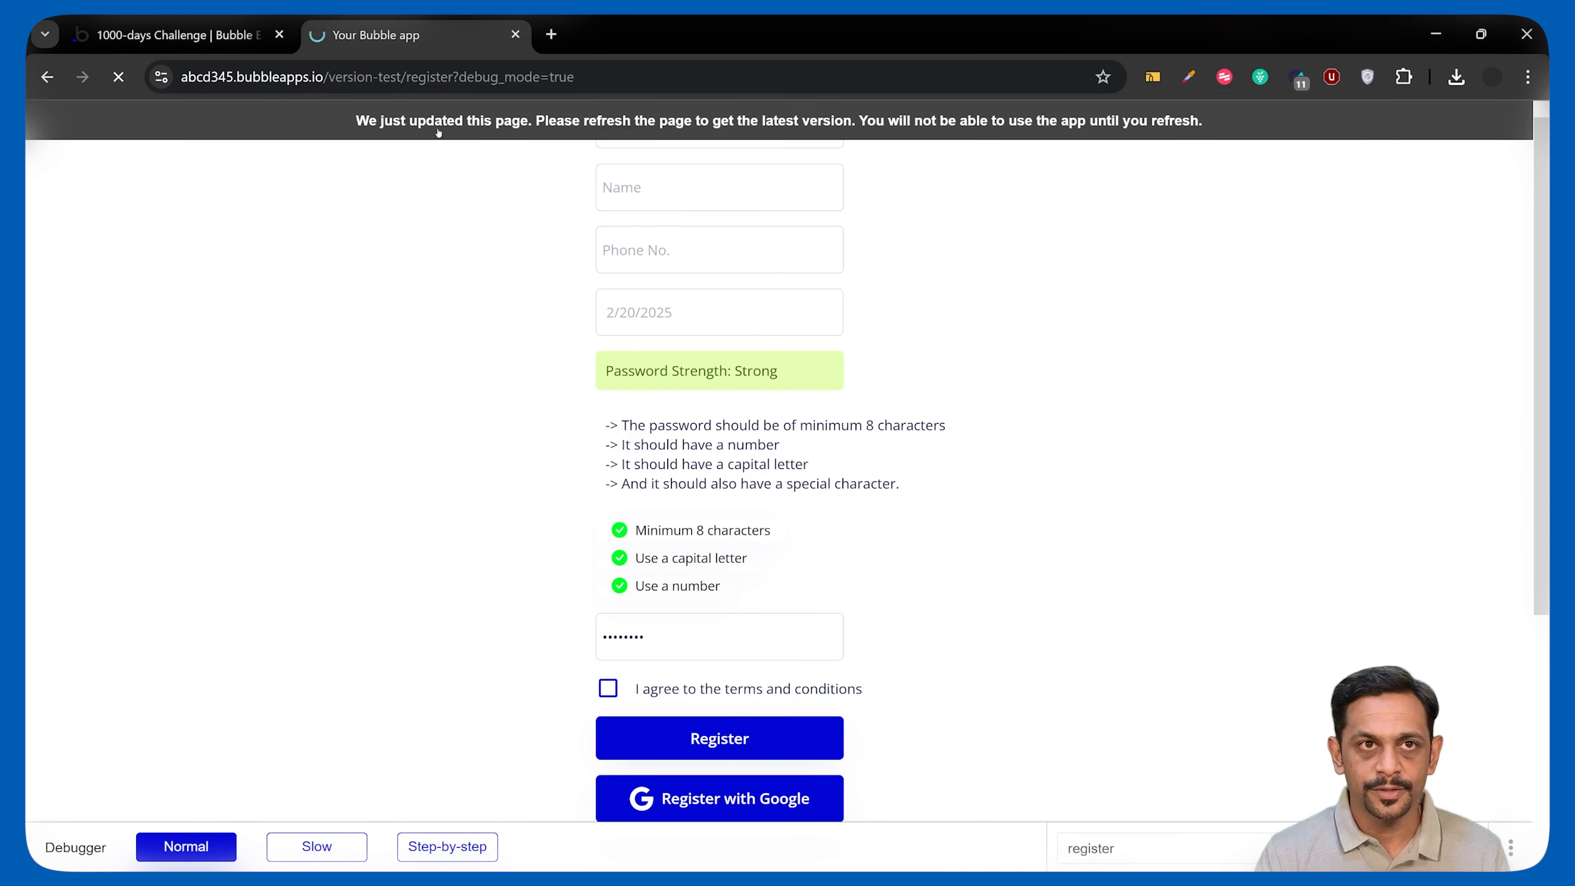
pyautogui.click(652, 137)
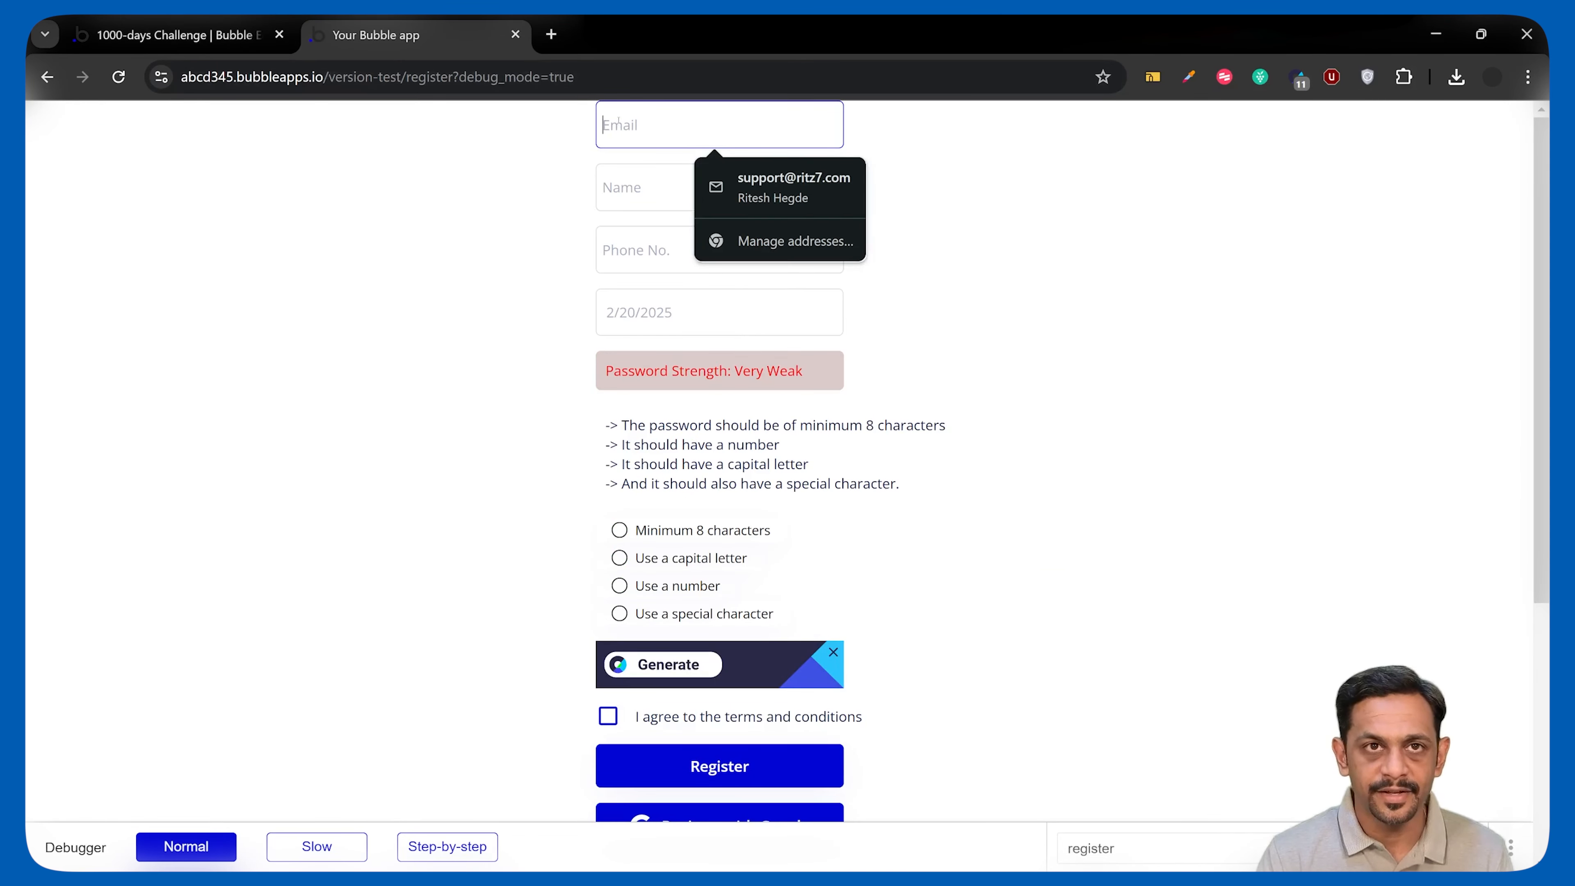
pyautogui.press('Tab')
pyautogui.write('Testing 123445')
pyautogui.click(640, 253)
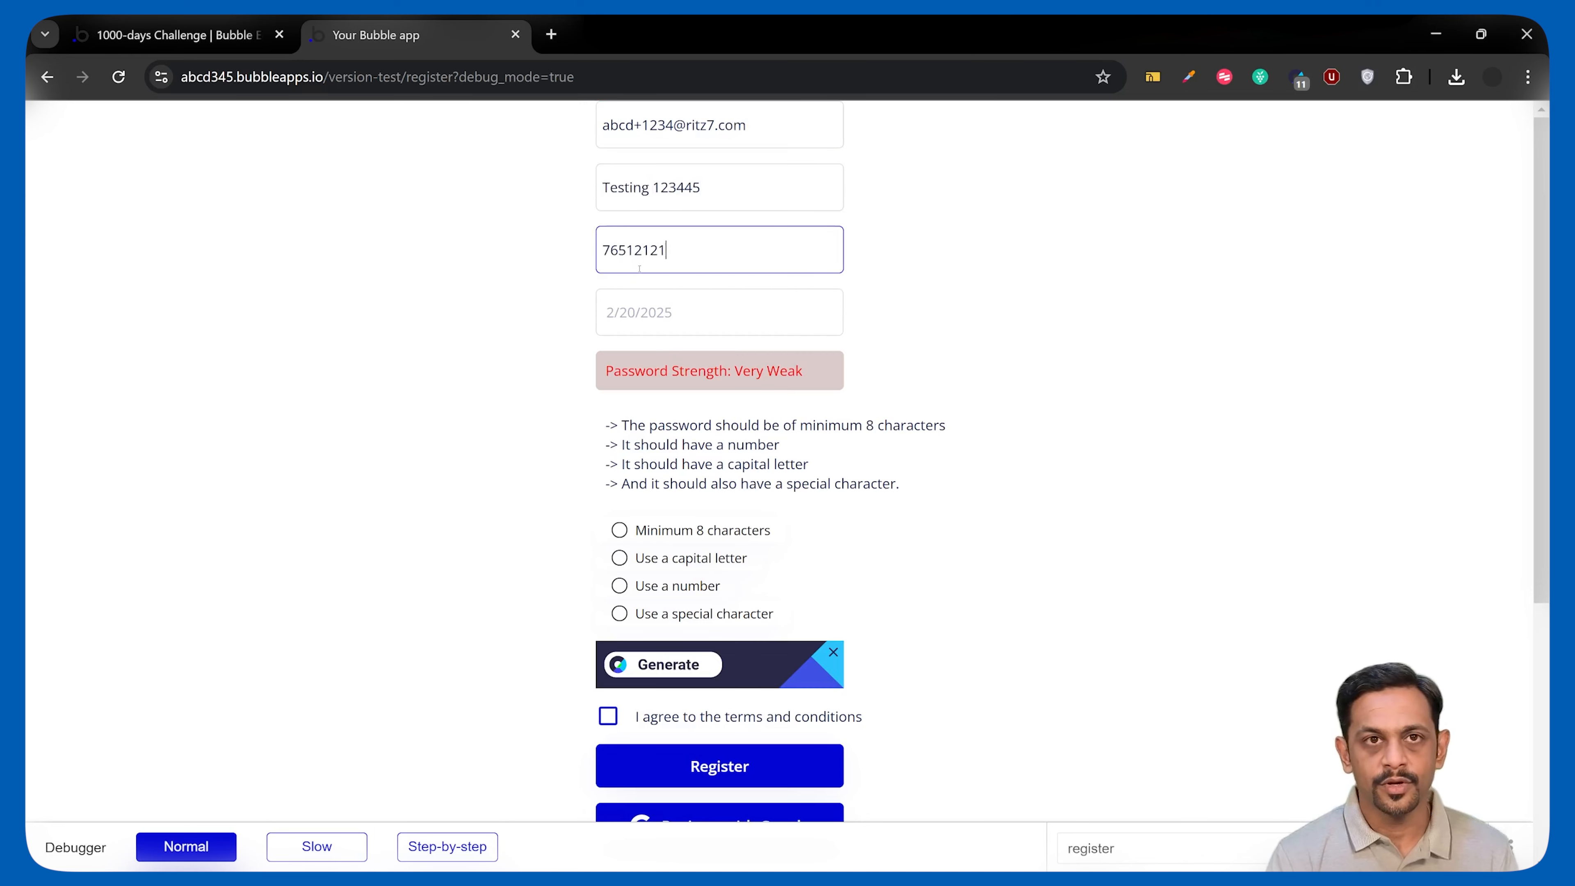
# Pick the 2nd as birth date, enter a password that turns all four items green, and inspect them.
pyautogui.click(646, 327)
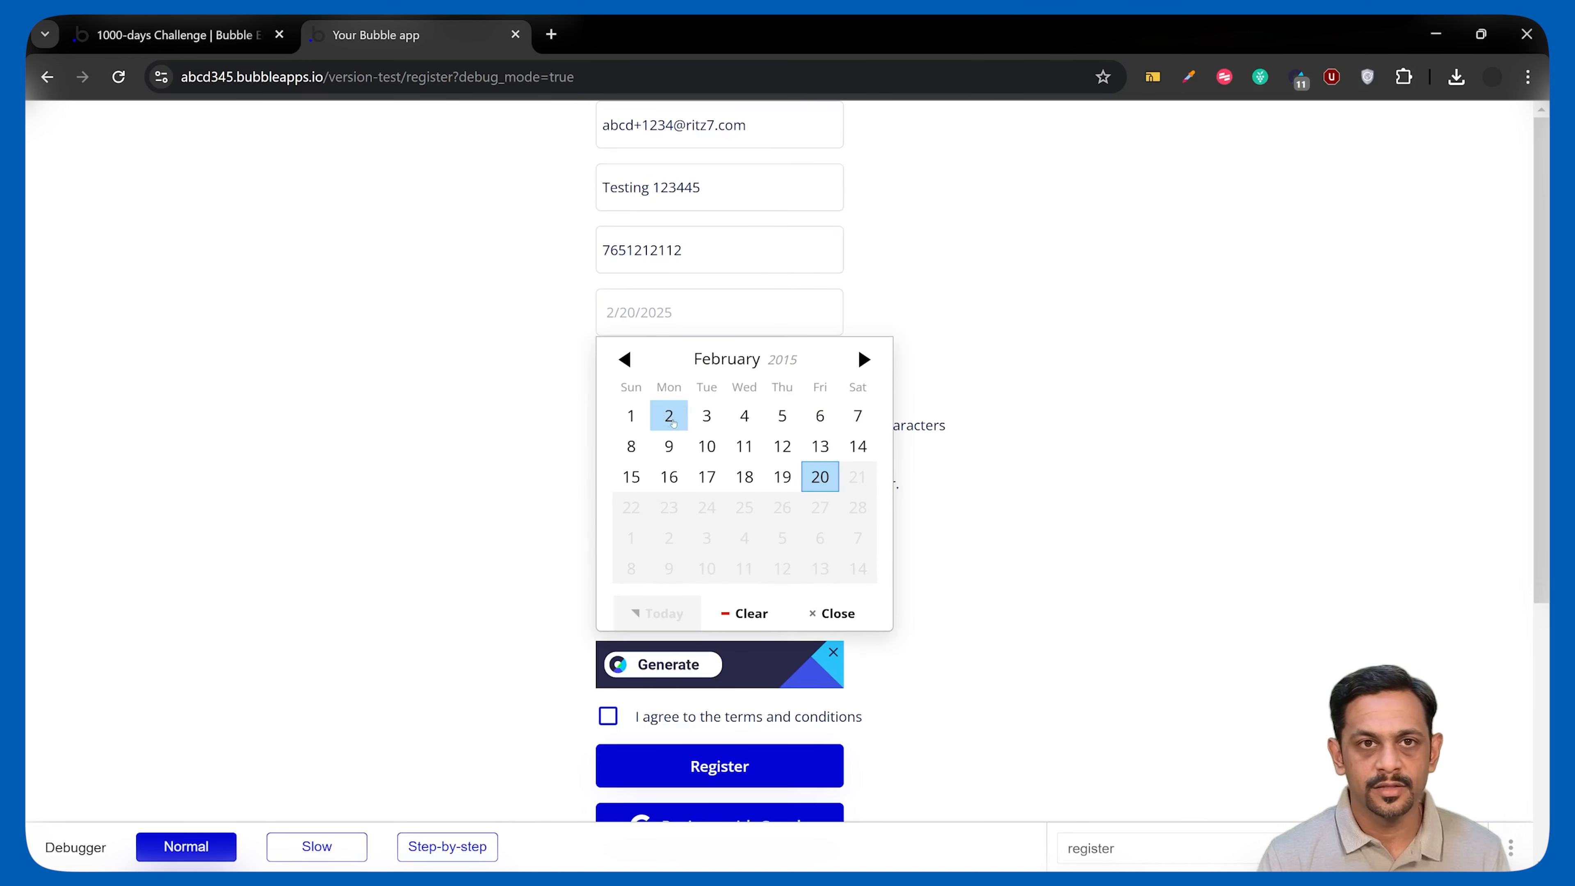
pyautogui.click(670, 413)
pyautogui.click(638, 325)
pyautogui.click(710, 425)
pyautogui.scroll(-2, 714, 563)
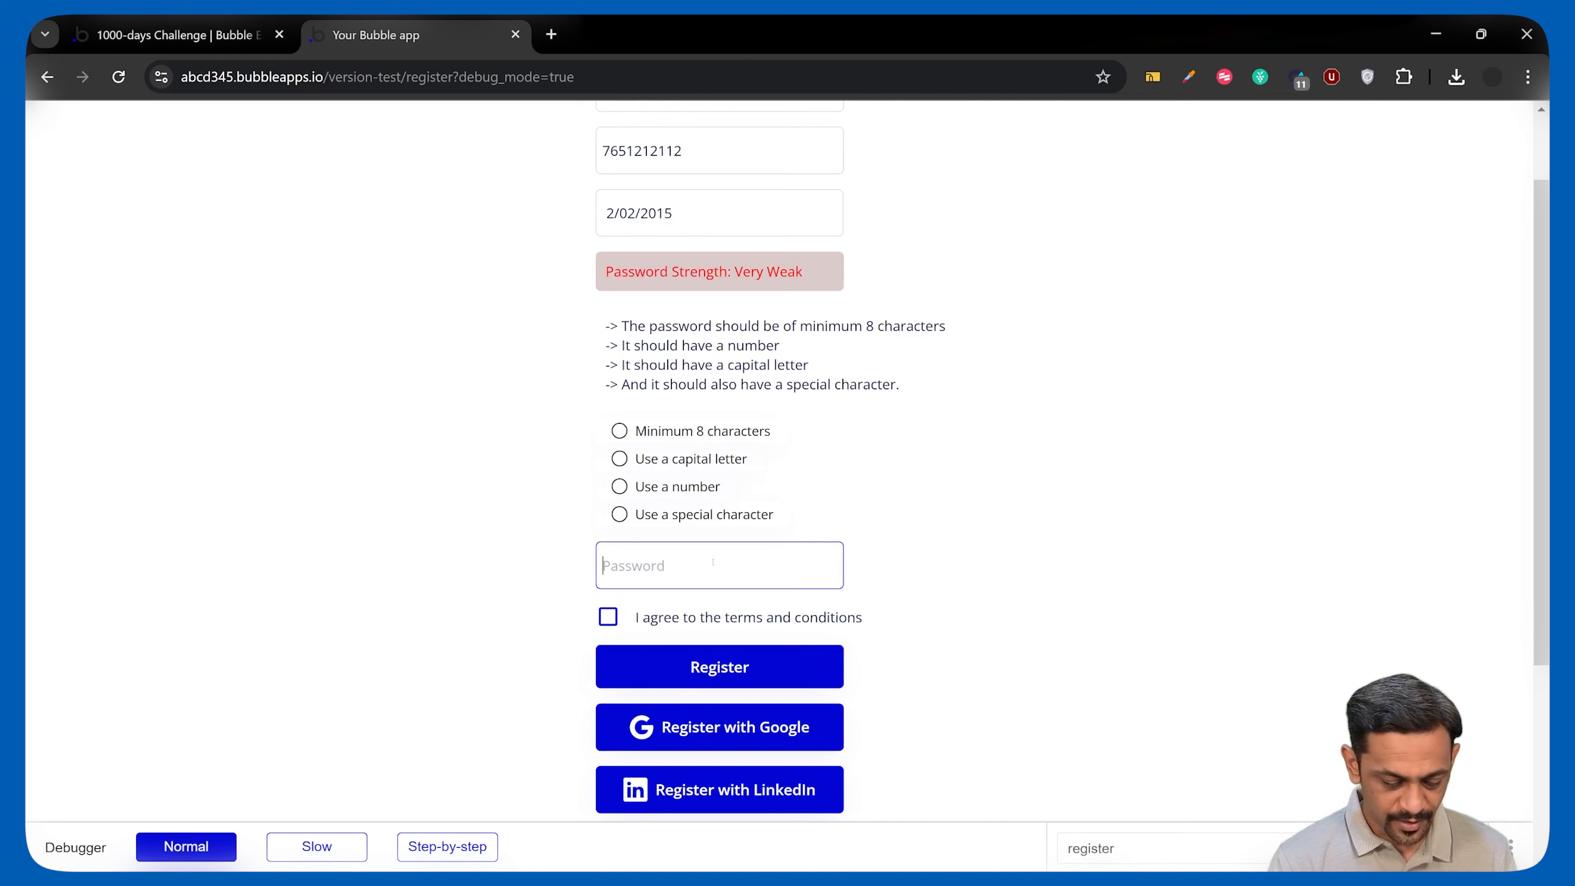
pyautogui.write('P')
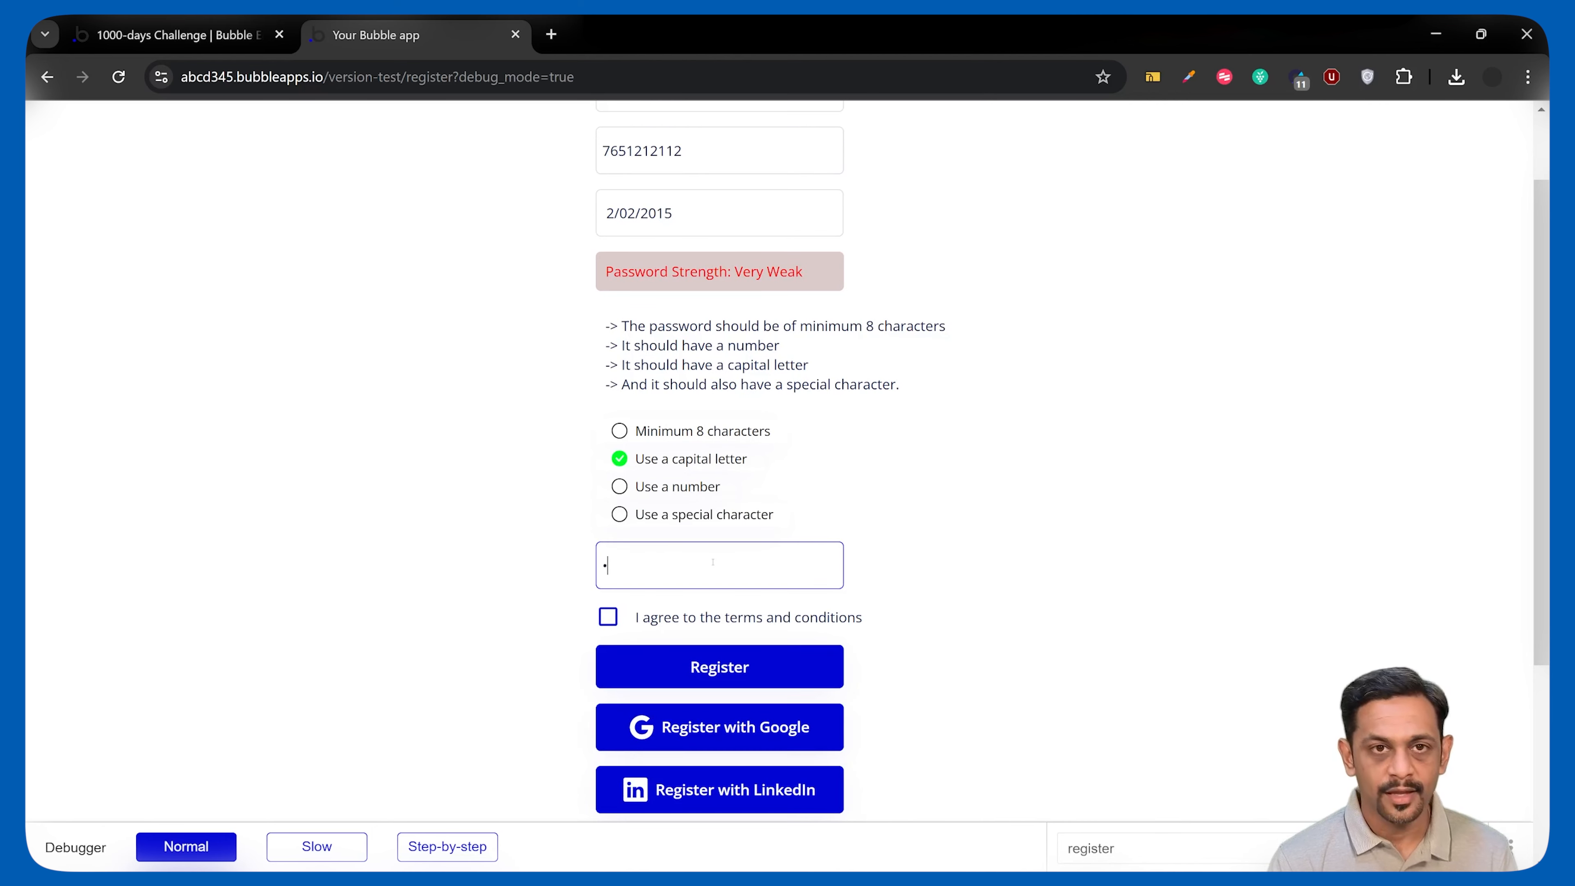
pyautogui.write('a')
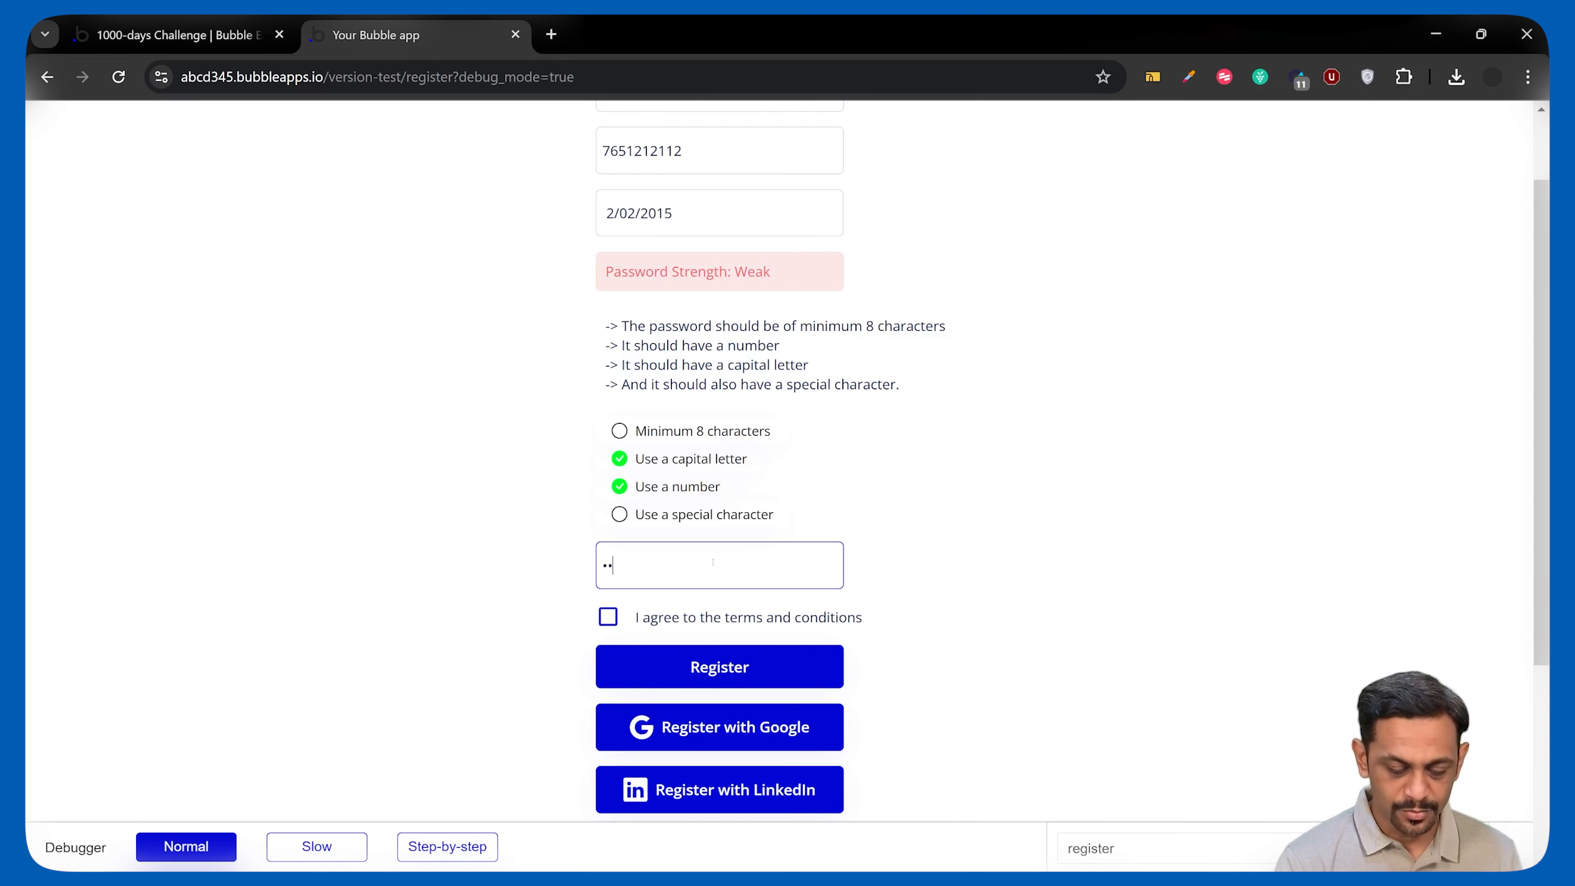
pyautogui.write('a••••••')
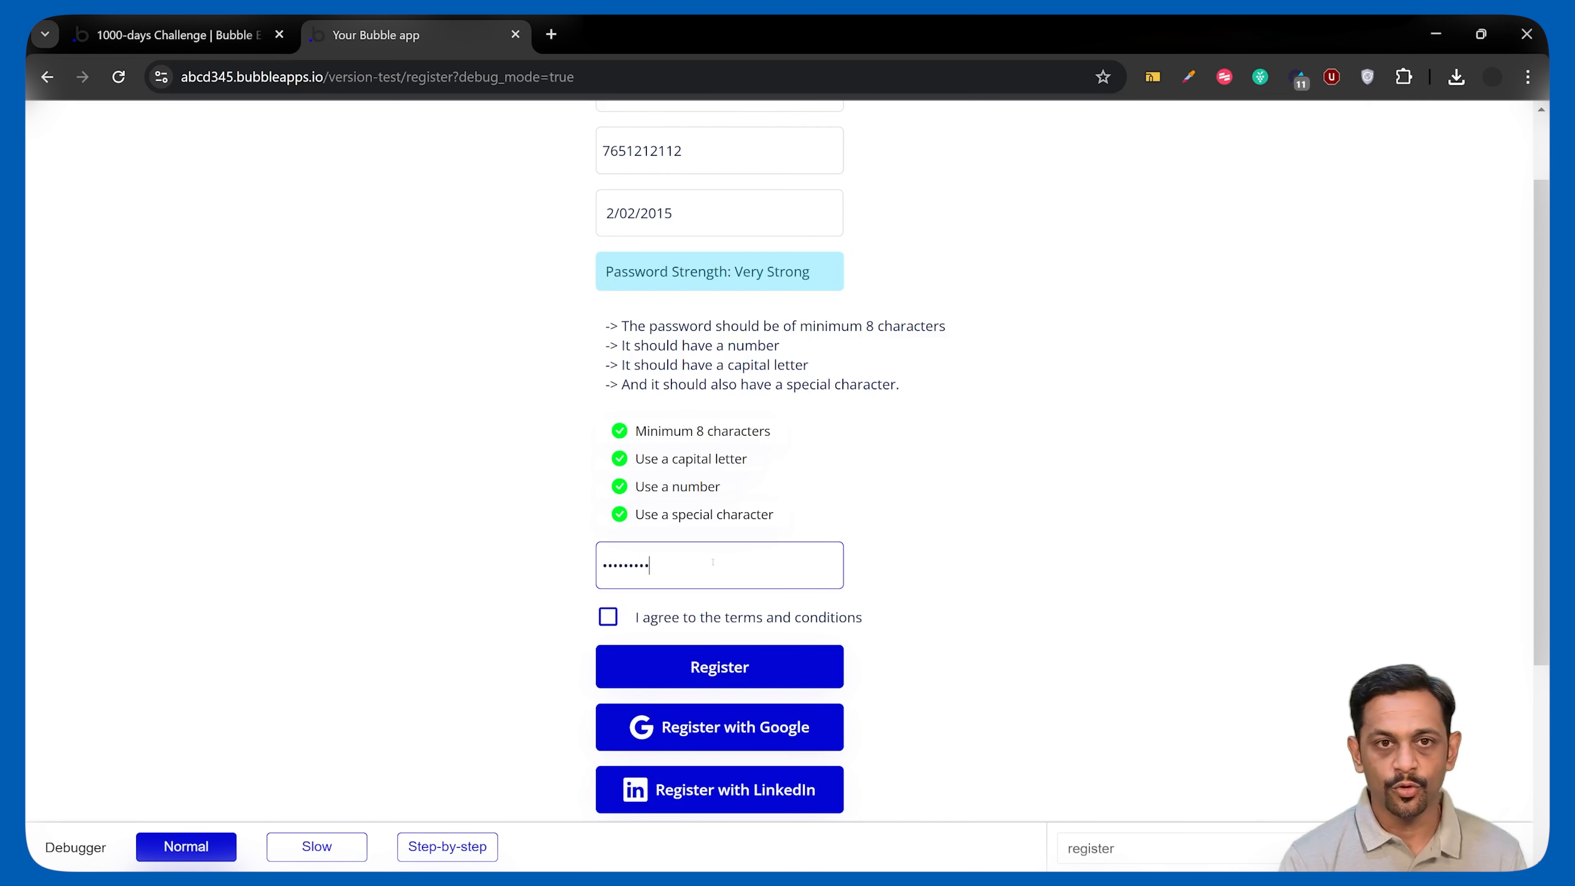
pyautogui.click(627, 438)
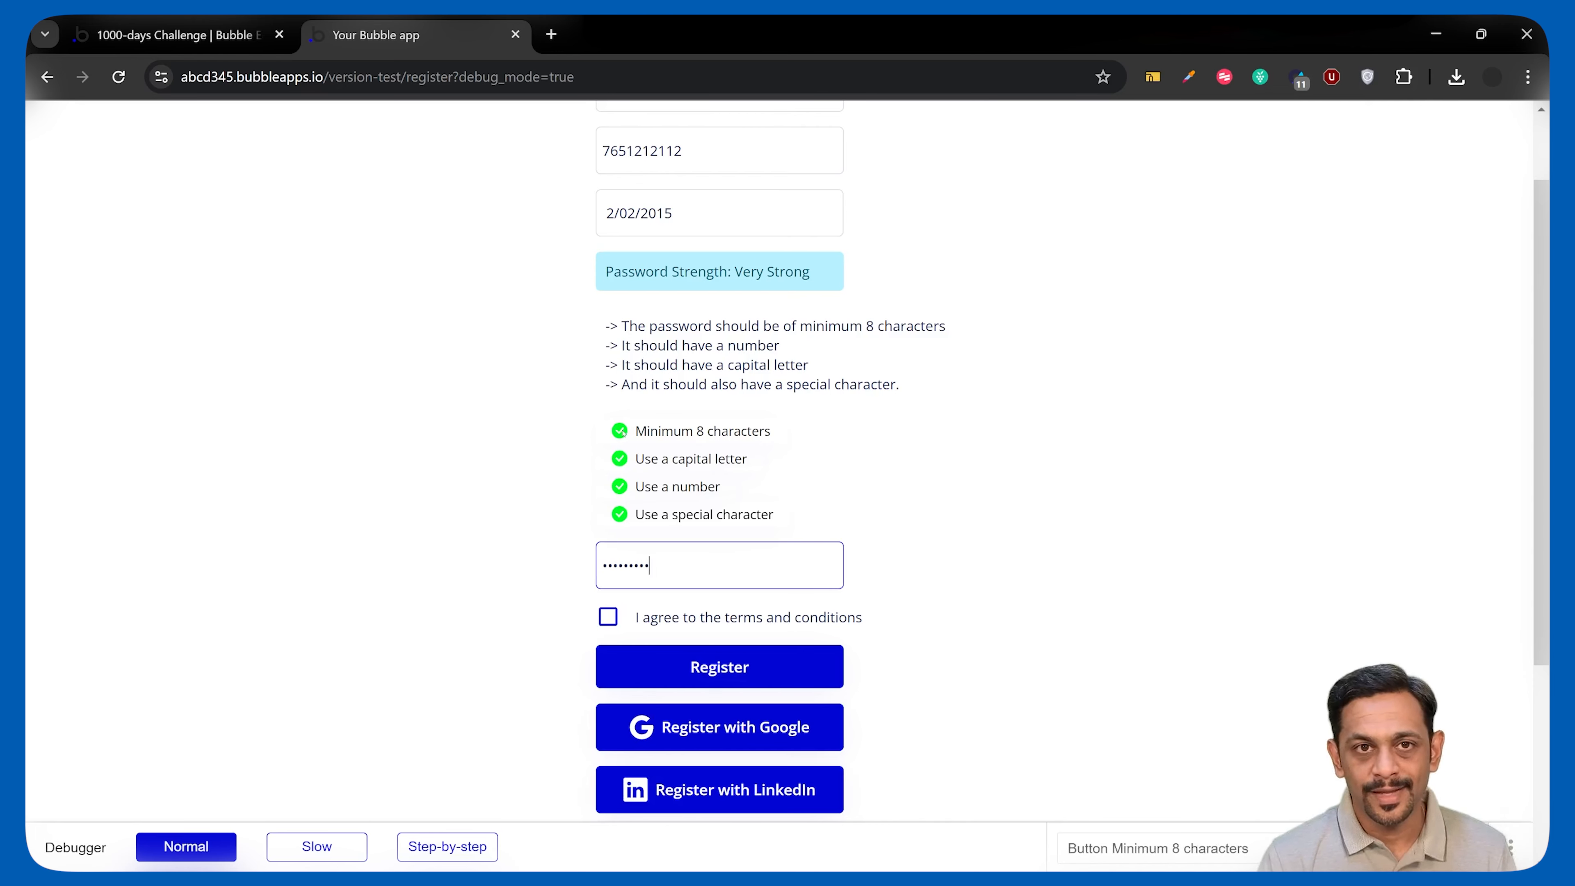
# Inspect the special character item, agree to the terms and submit the registration.
pyautogui.click(620, 515)
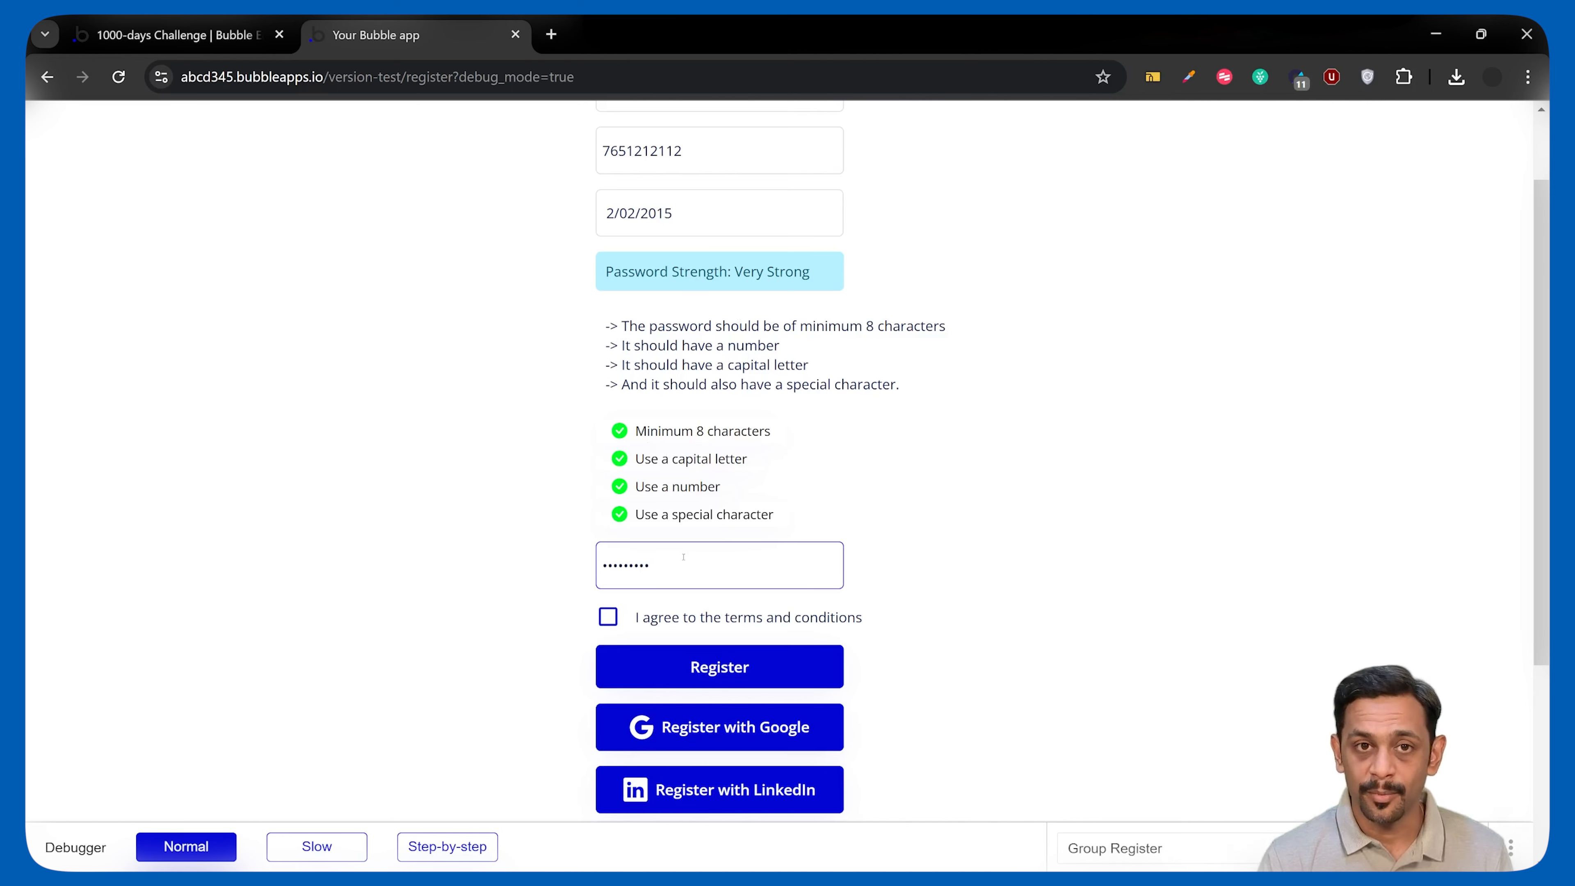
pyautogui.click(615, 621)
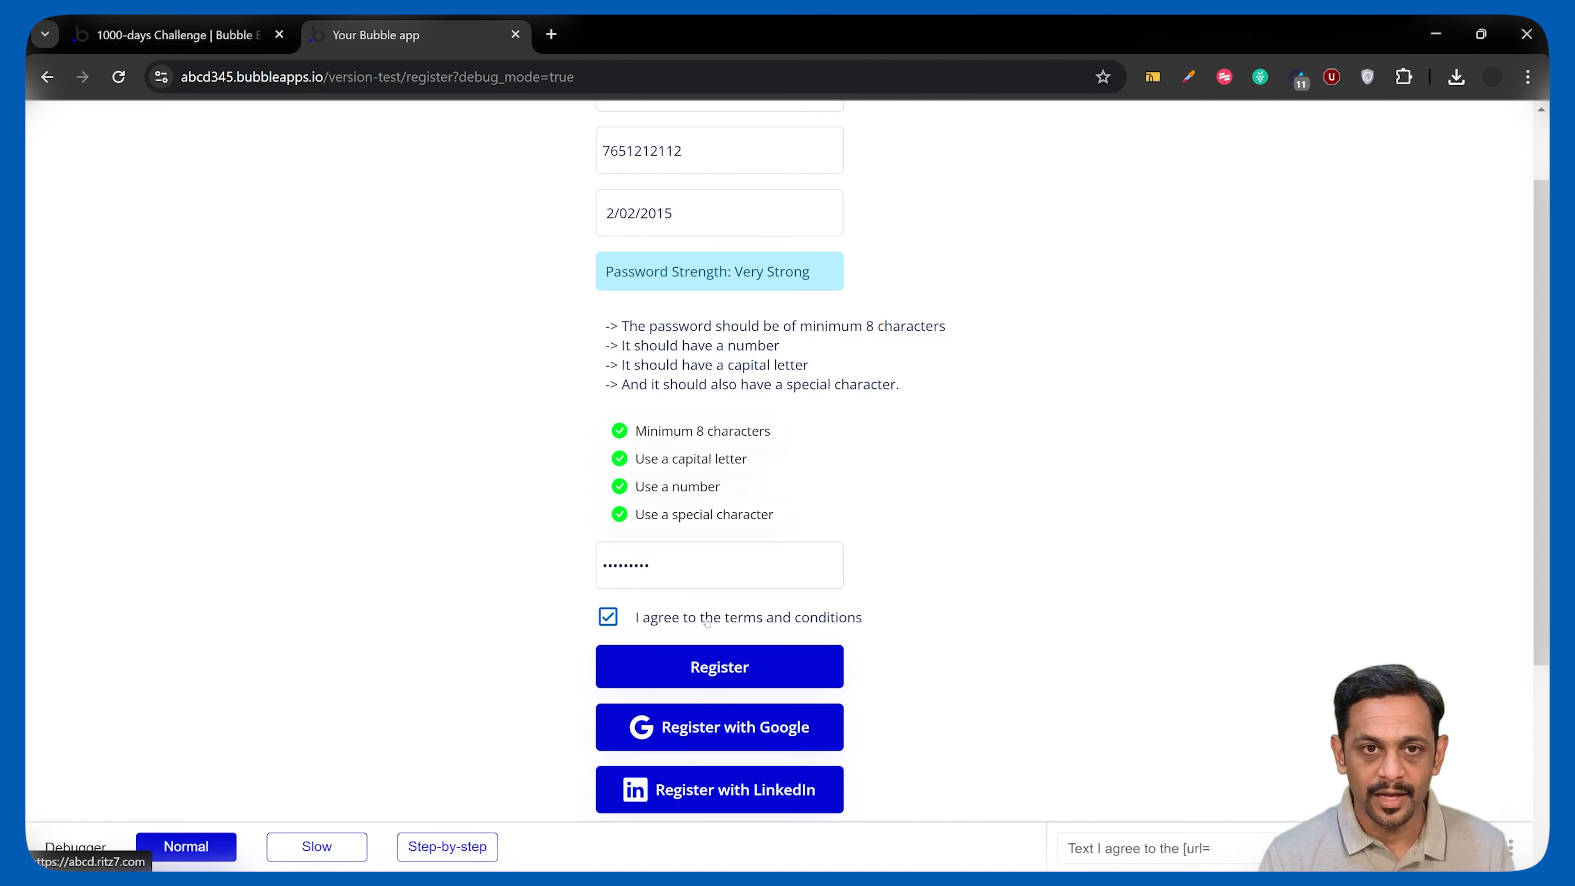
pyautogui.click(736, 667)
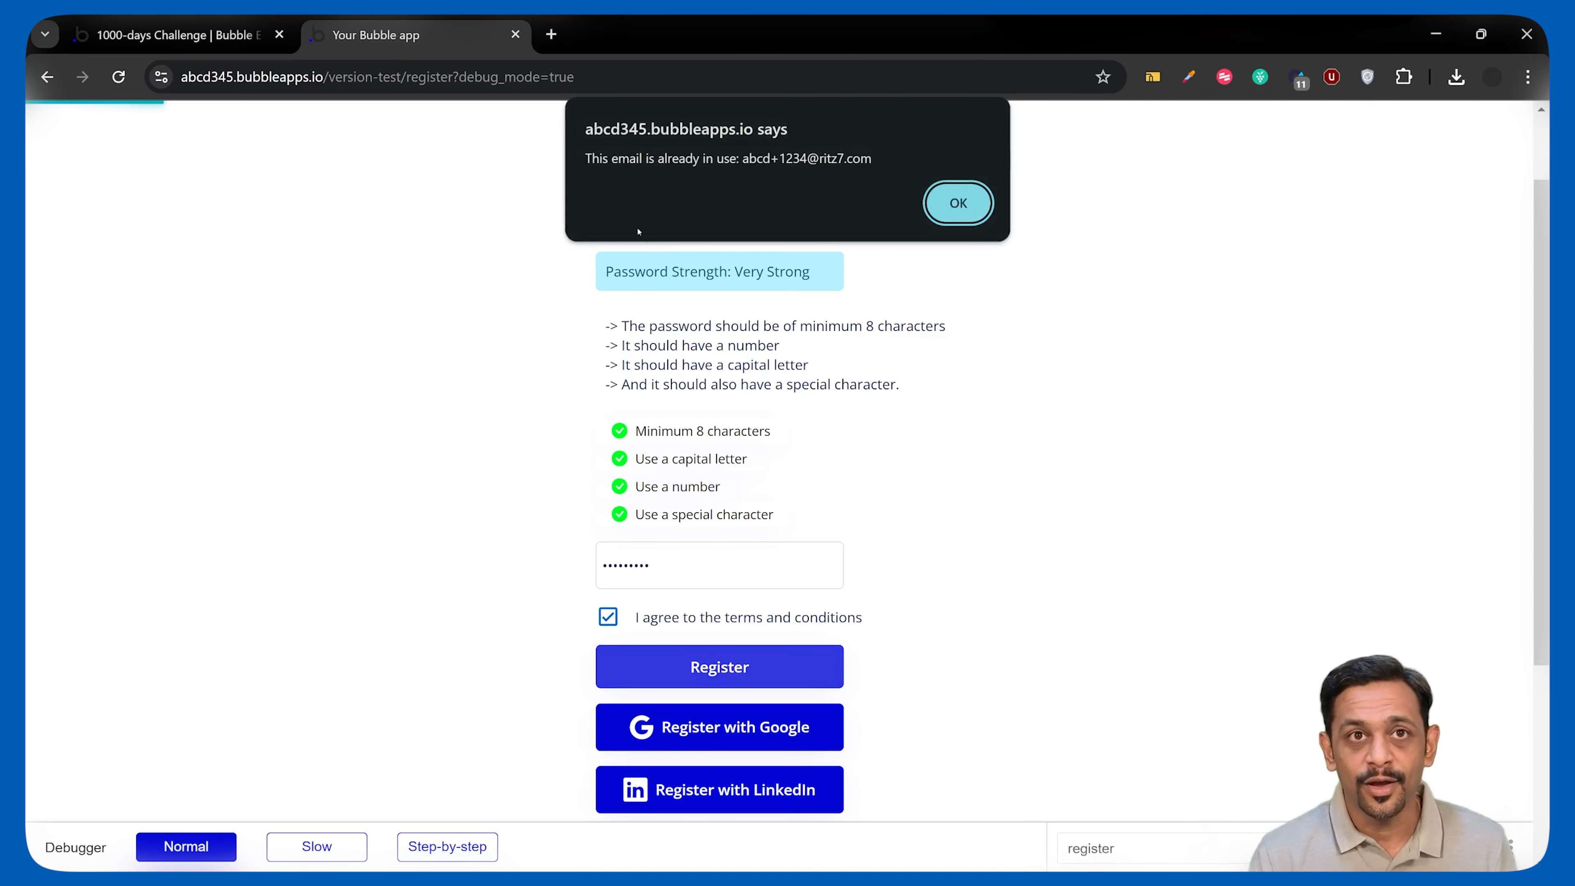
# Dismiss the email-already-in-use warning, add a 5 to the email, and resubmit the registration.
pyautogui.click(959, 204)
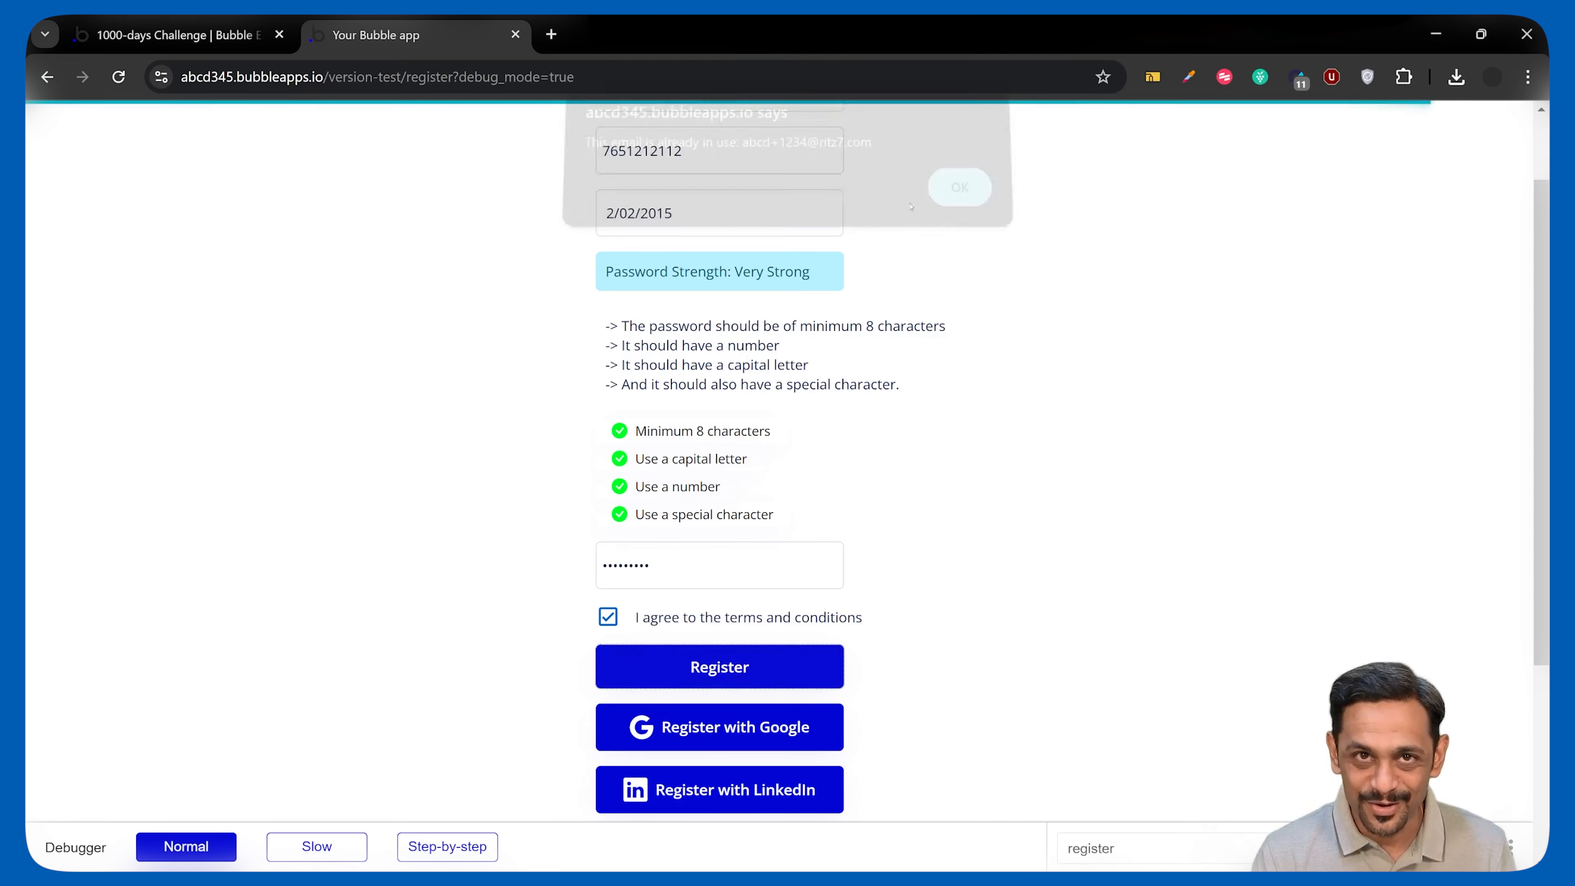
pyautogui.scroll(2, 657, 173)
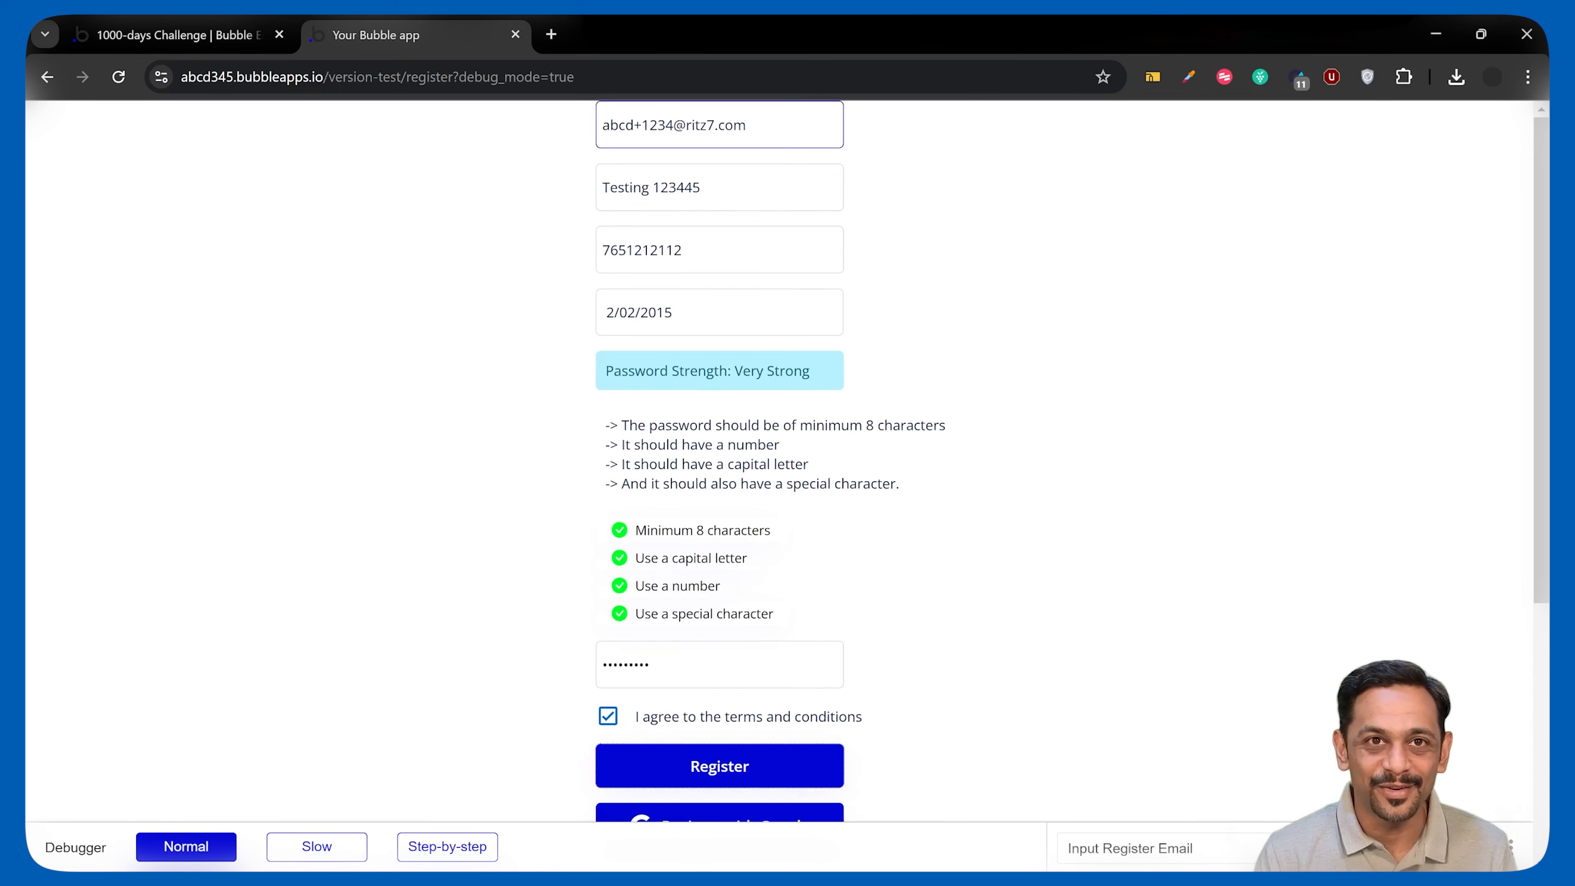
pyautogui.write('5')
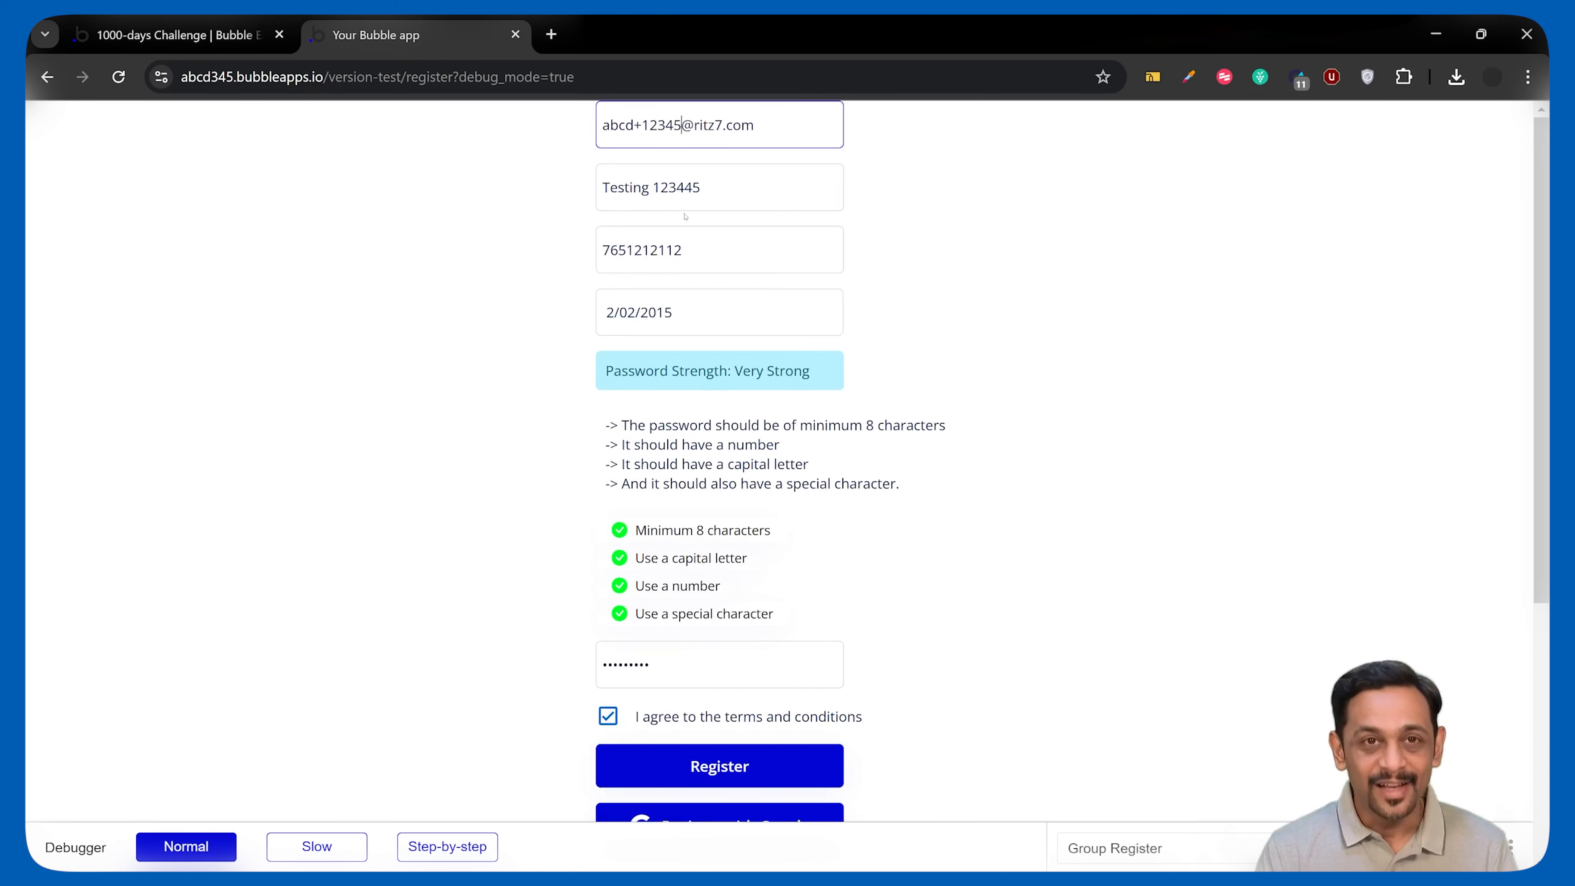
pyautogui.scroll(-2, 685, 540)
pyautogui.click(712, 544)
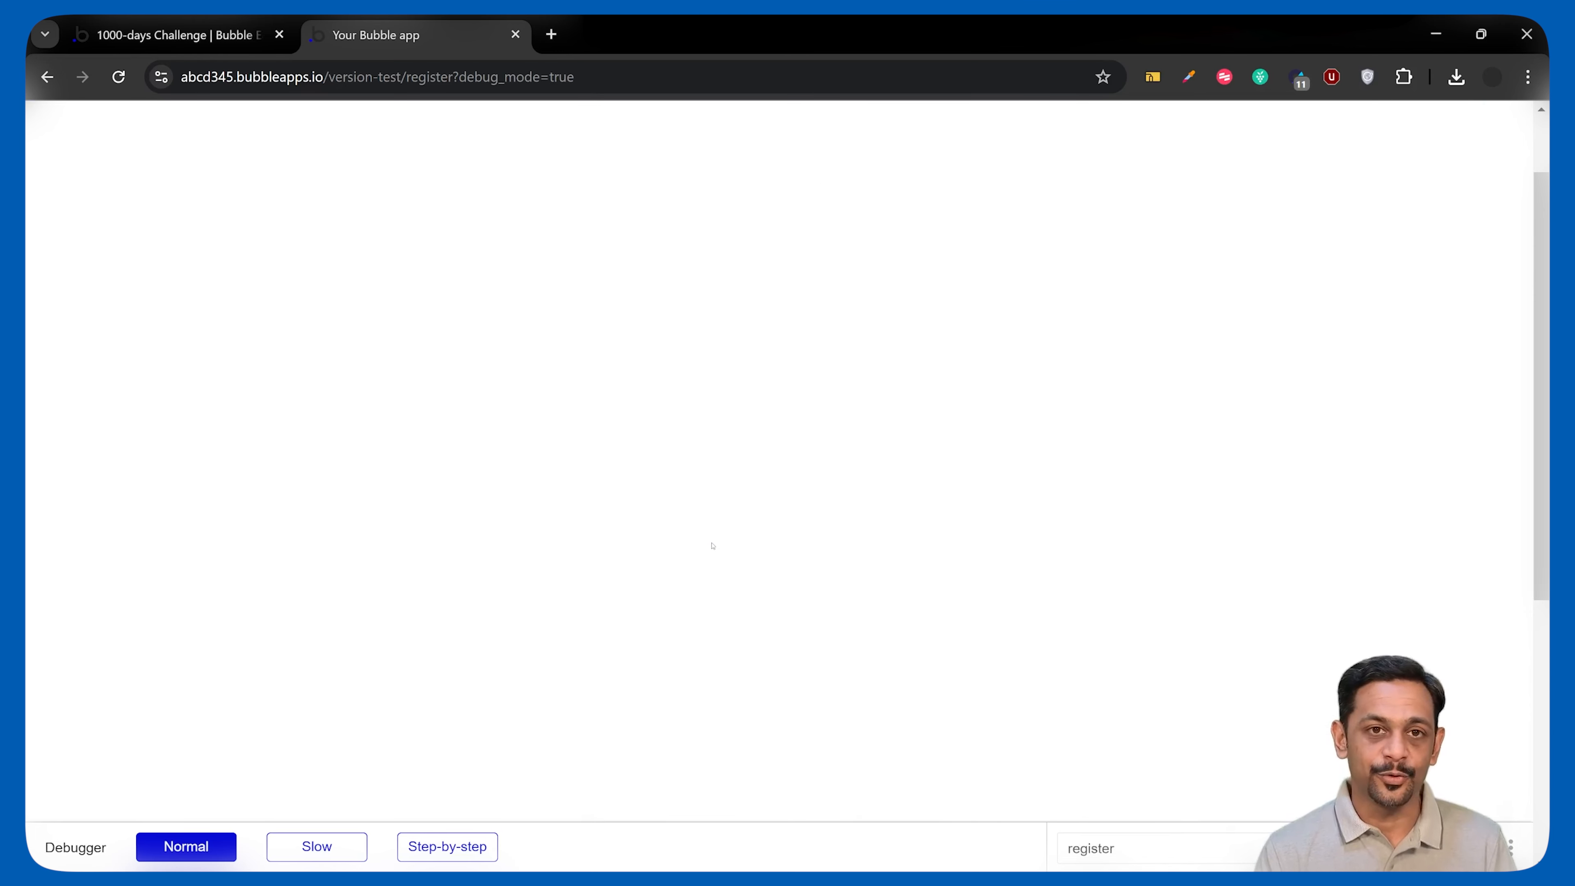
pyautogui.scroll(2, 713, 546)
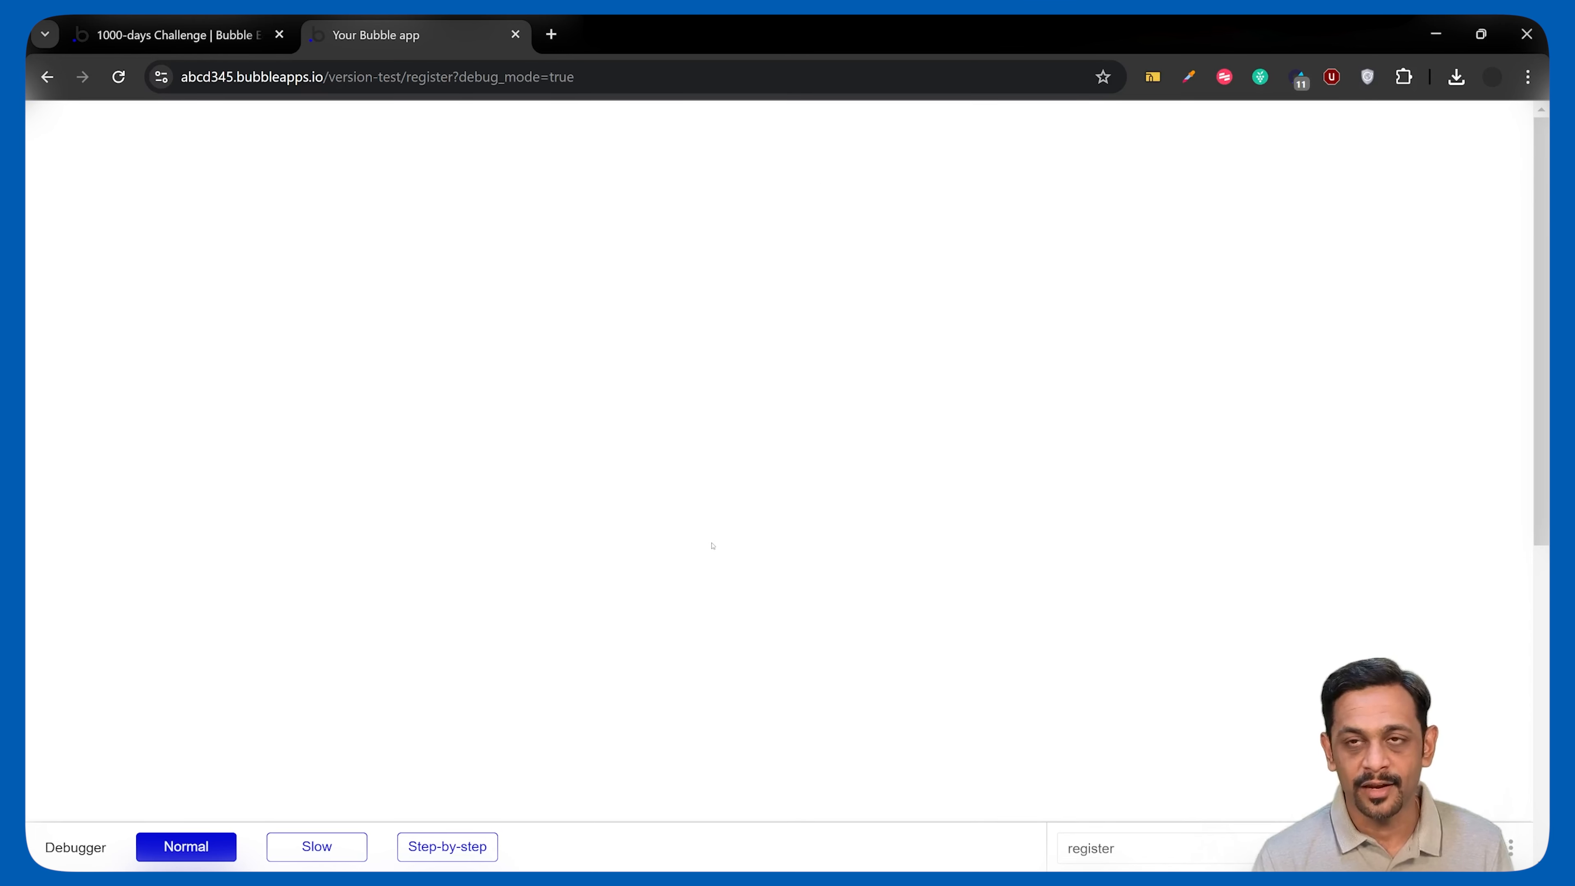